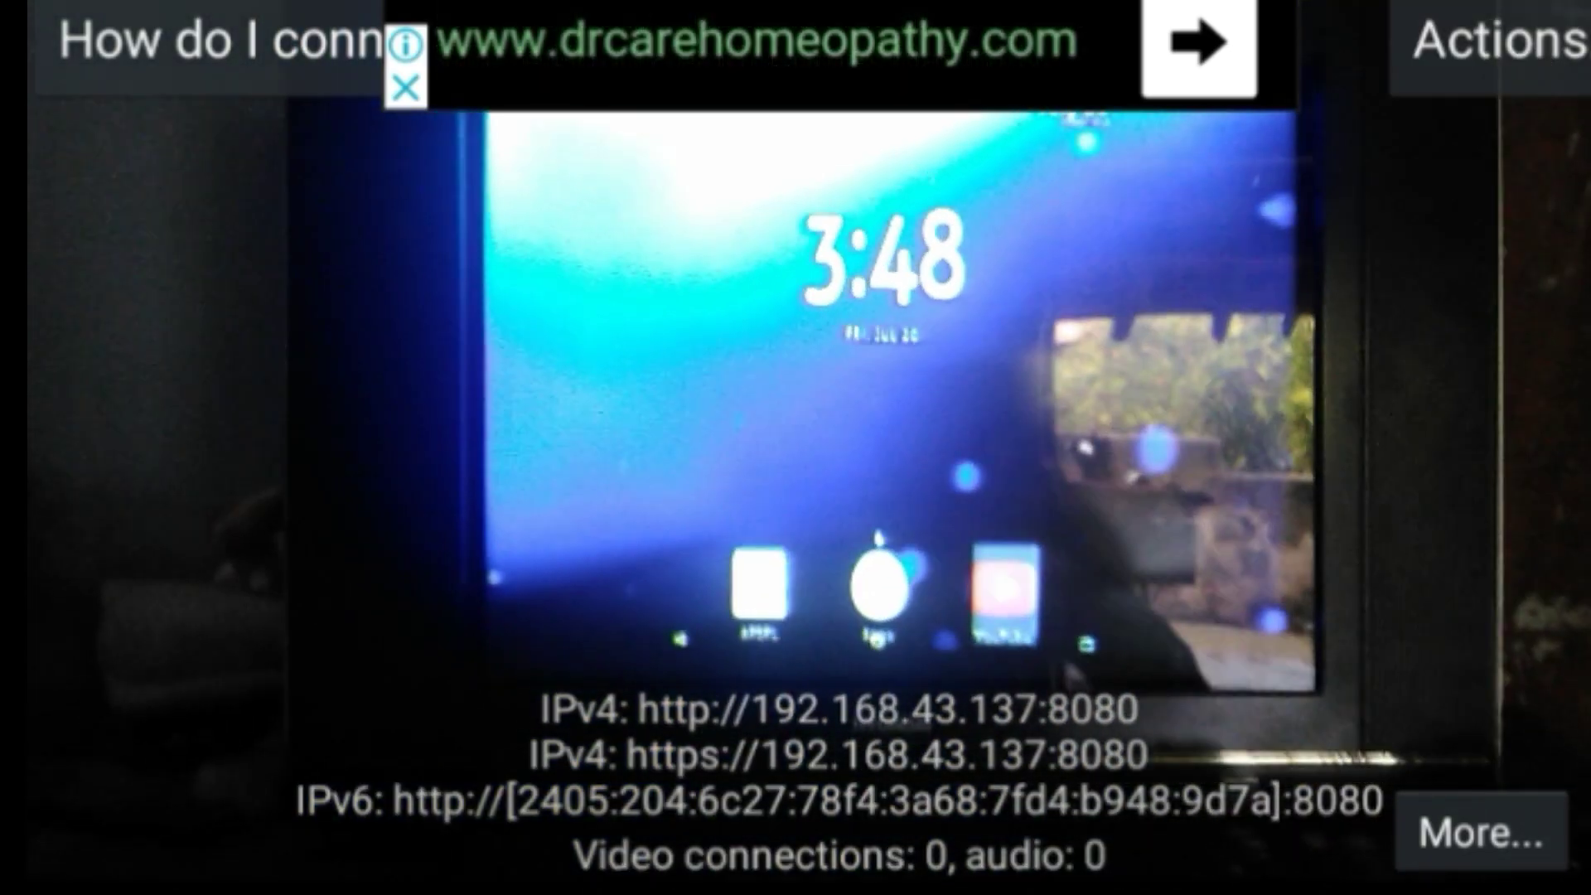
Step: Share the IP Webcam server's IPv4 address from the phone through WhatsApp
{"action": "left_click", "coordinate": [1500, 41]}
{"action": "left_click_drag", "start_coordinate": [1127, 633], "coordinate": [1147, 297]}
{"action": "left_click_drag", "start_coordinate": [977, 729], "coordinate": [1046, 403]}
{"action": "left_click", "coordinate": [1047, 403]}
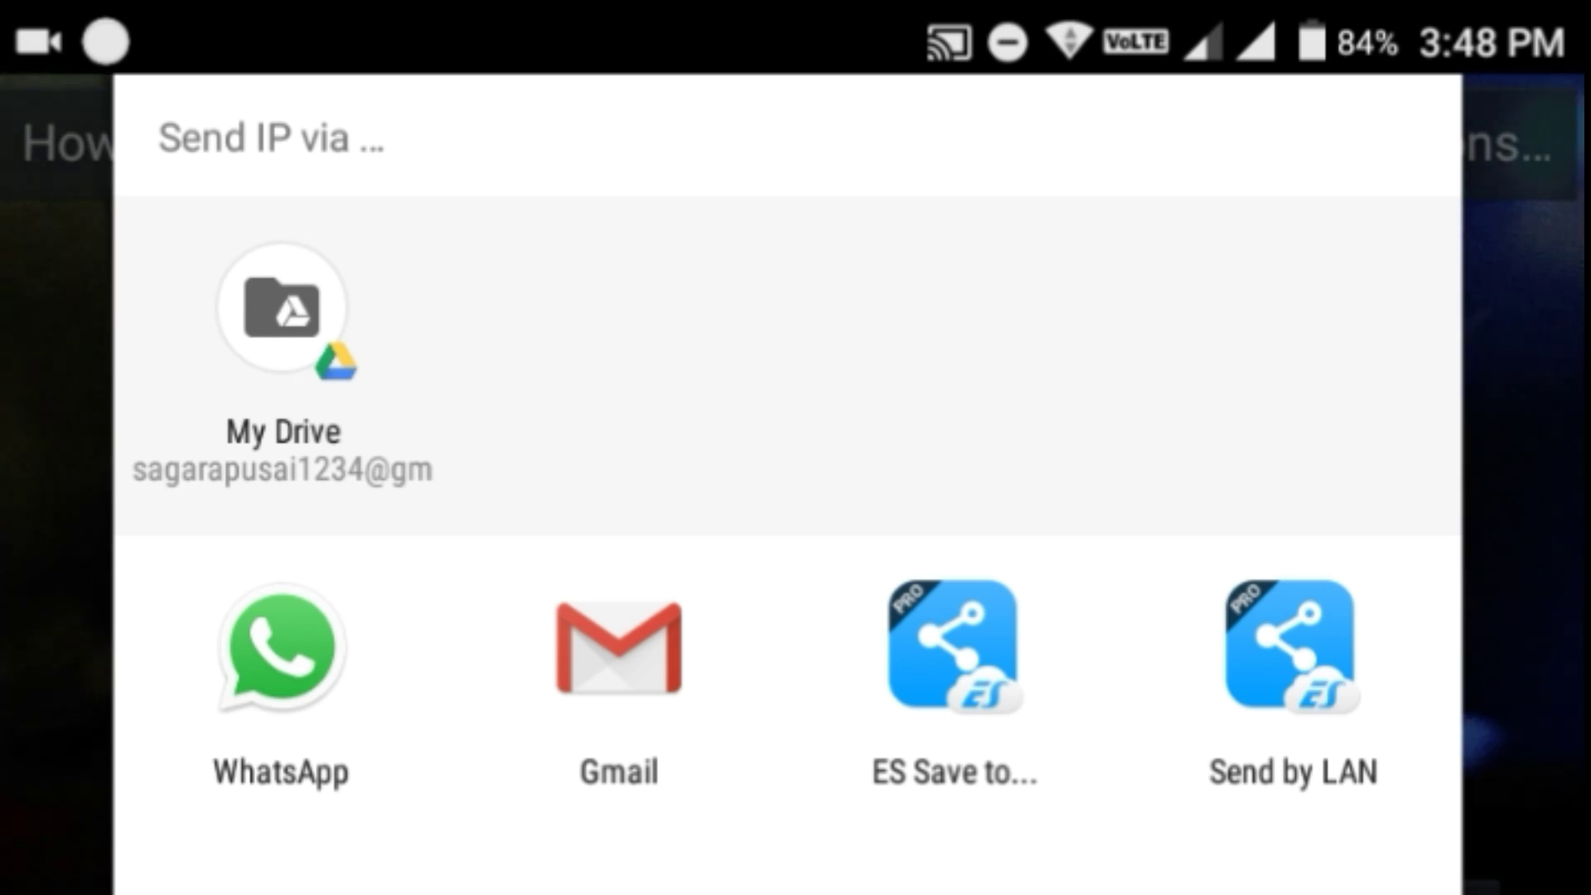
{"action": "left_click", "coordinate": [282, 663]}
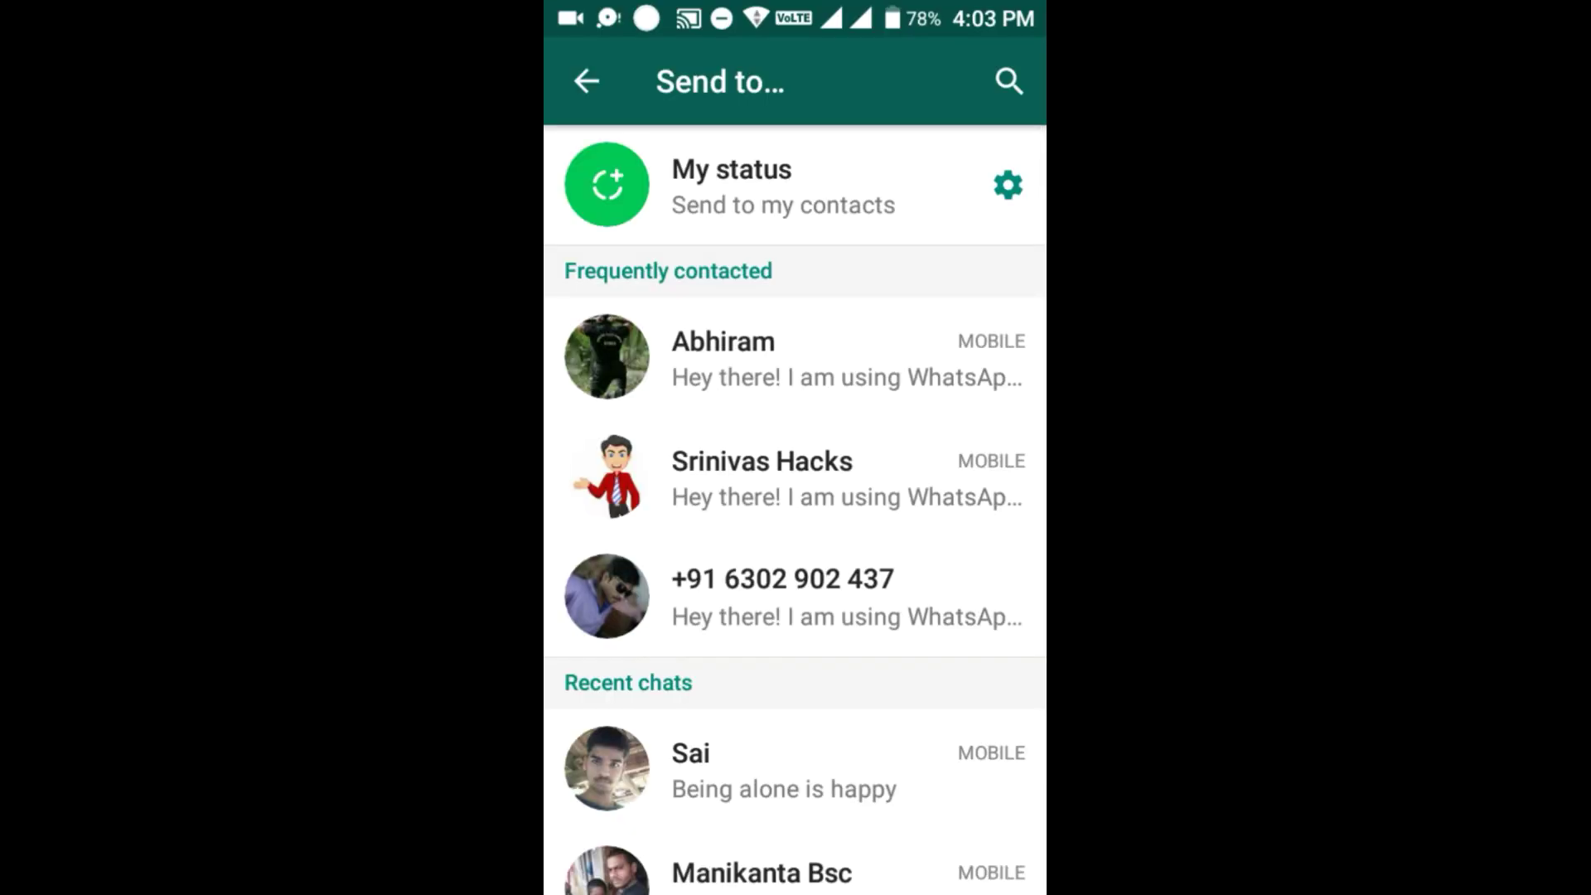
{"action": "left_click", "coordinate": [1008, 81]}
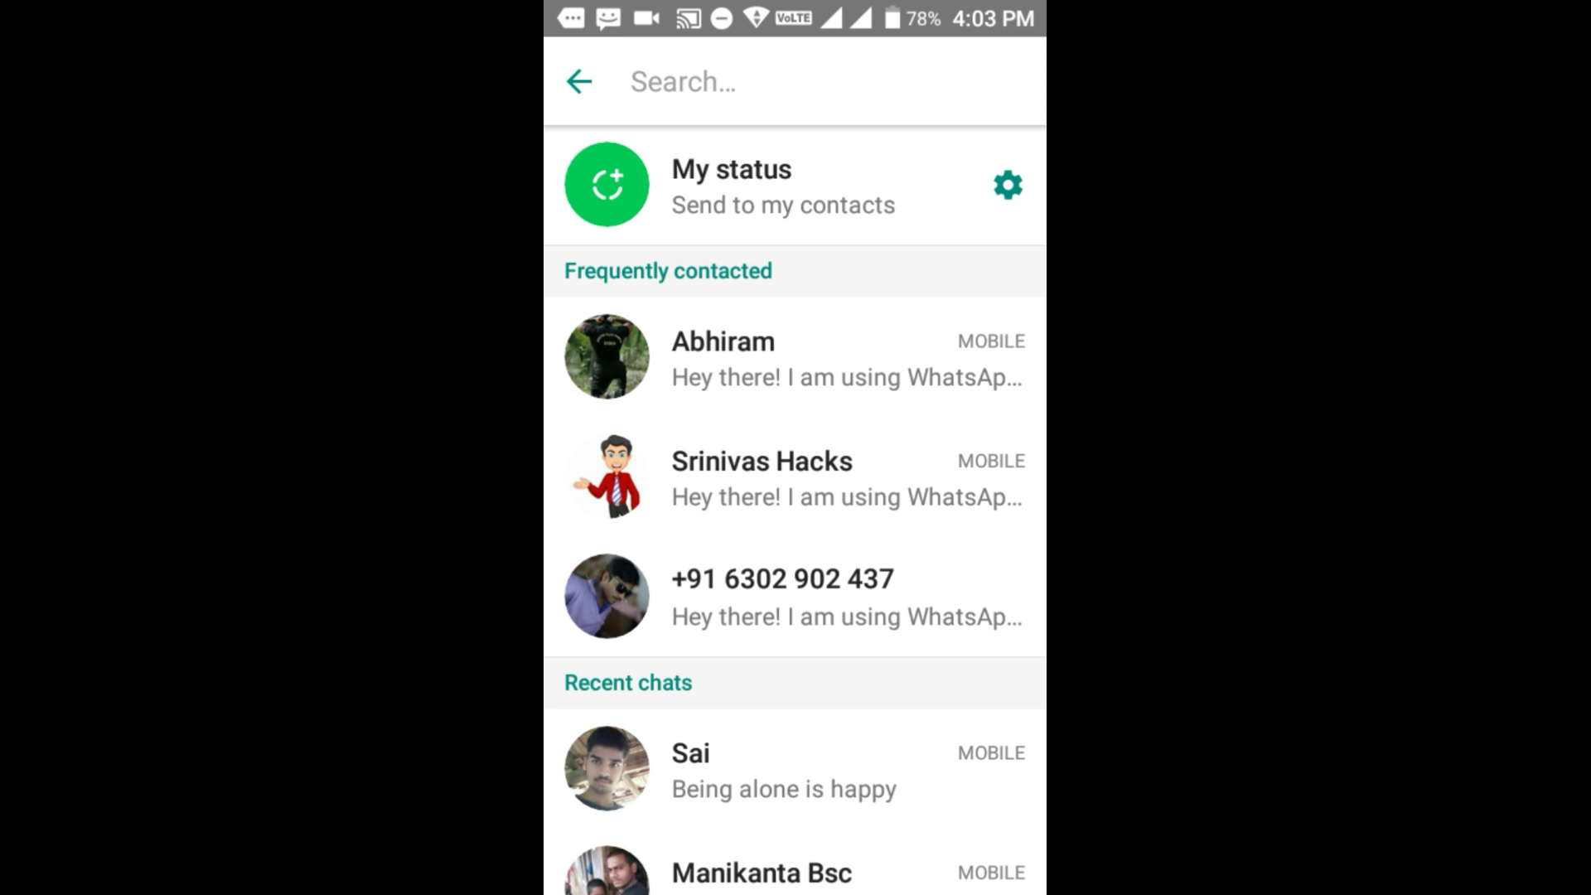
{"action": "type", "text": "tv"}
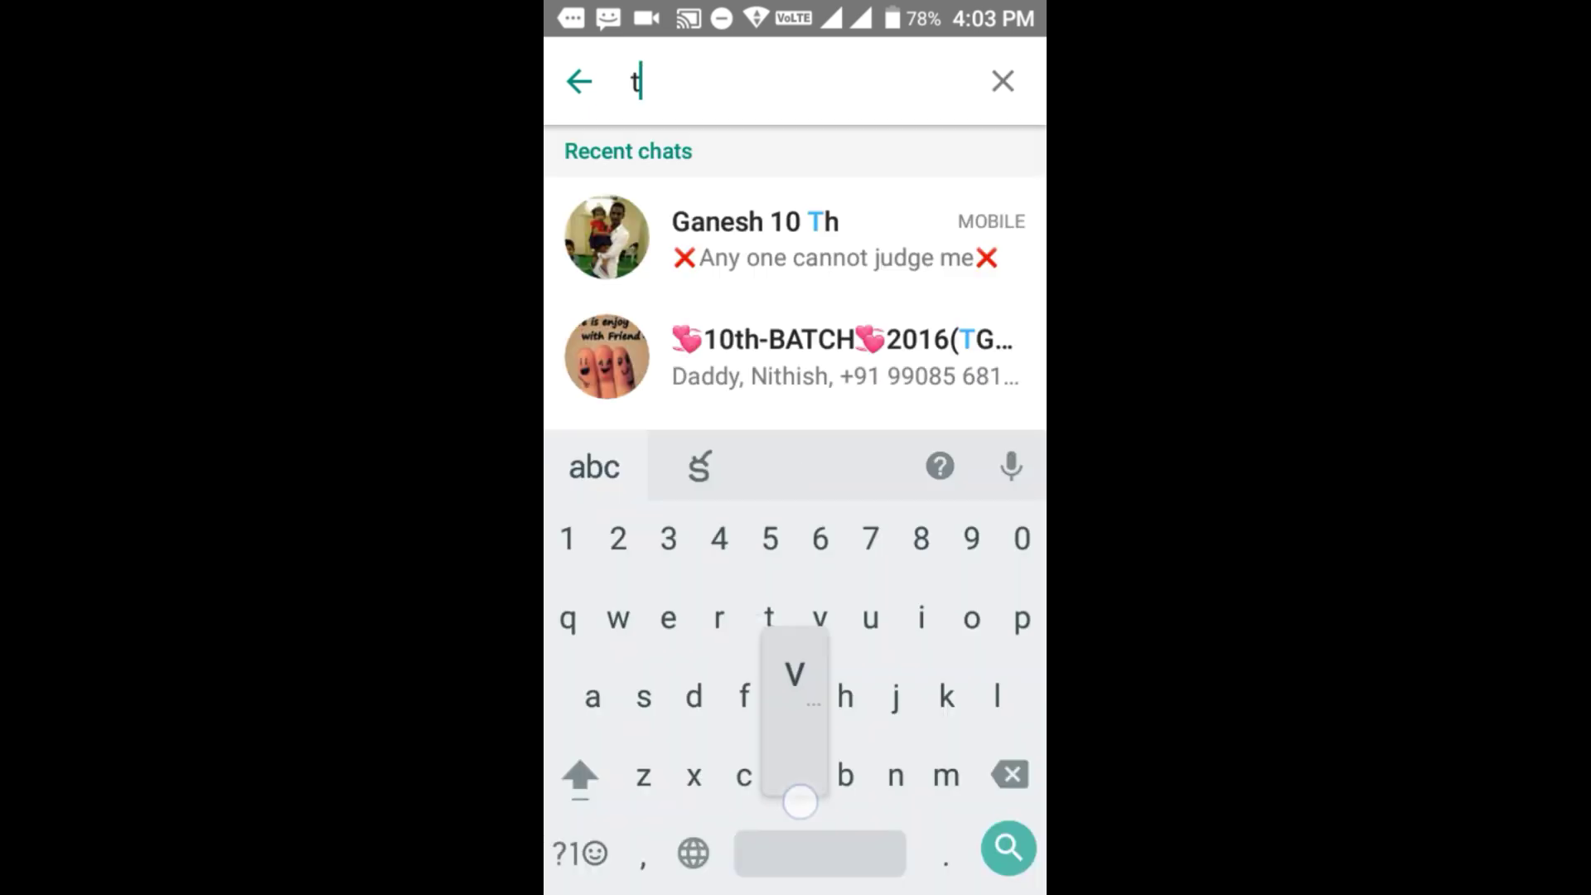
{"action": "left_click", "coordinate": [934, 180]}
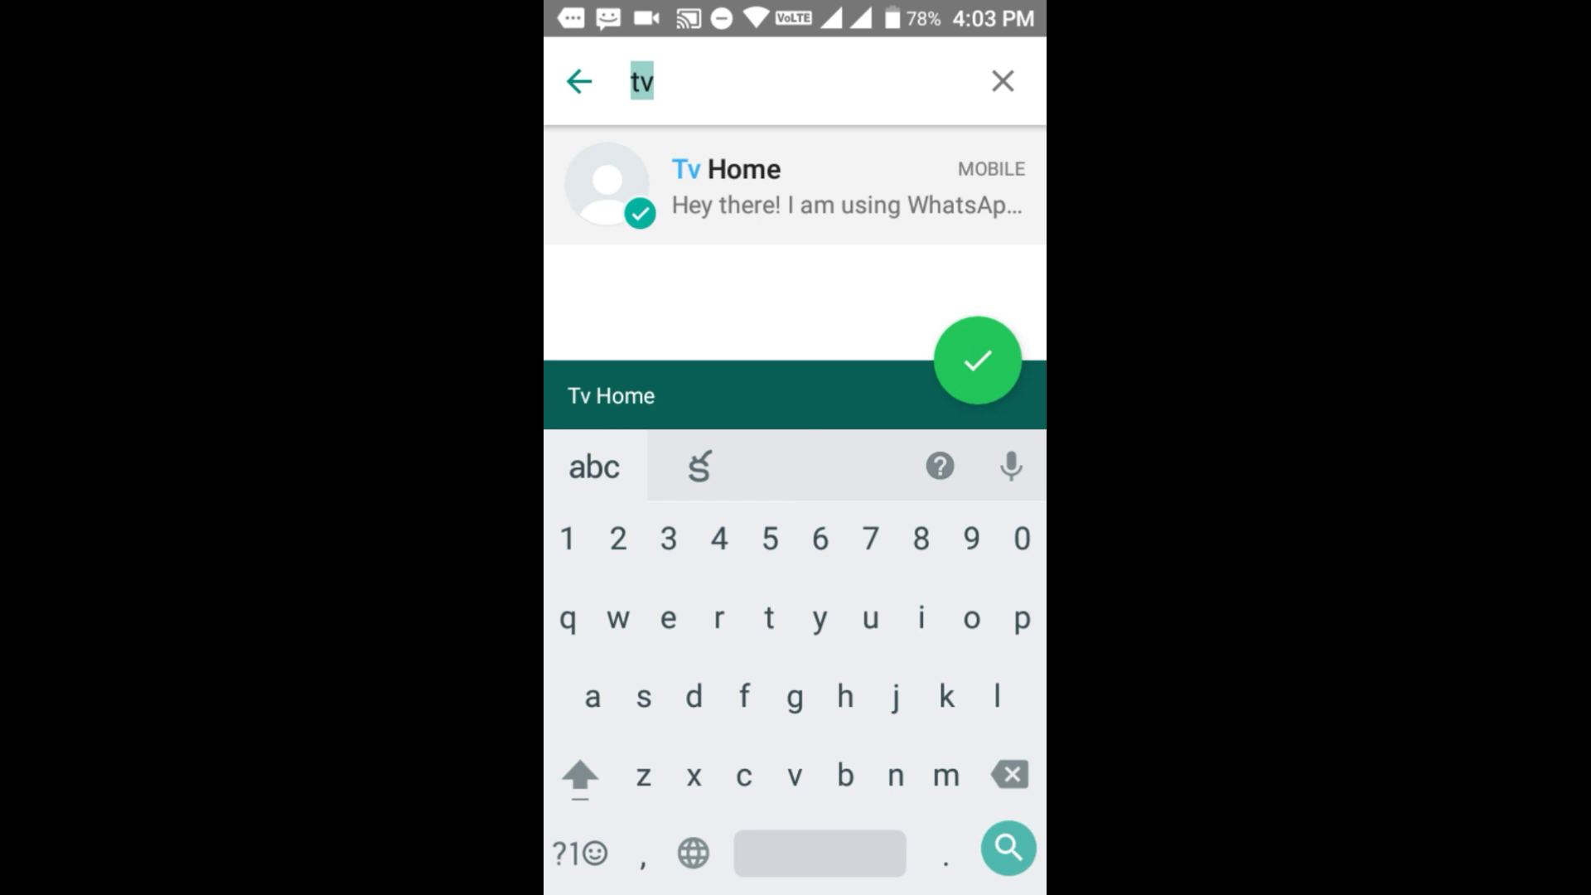
{"action": "left_click", "coordinate": [978, 361]}
{"action": "left_click", "coordinate": [1002, 385]}
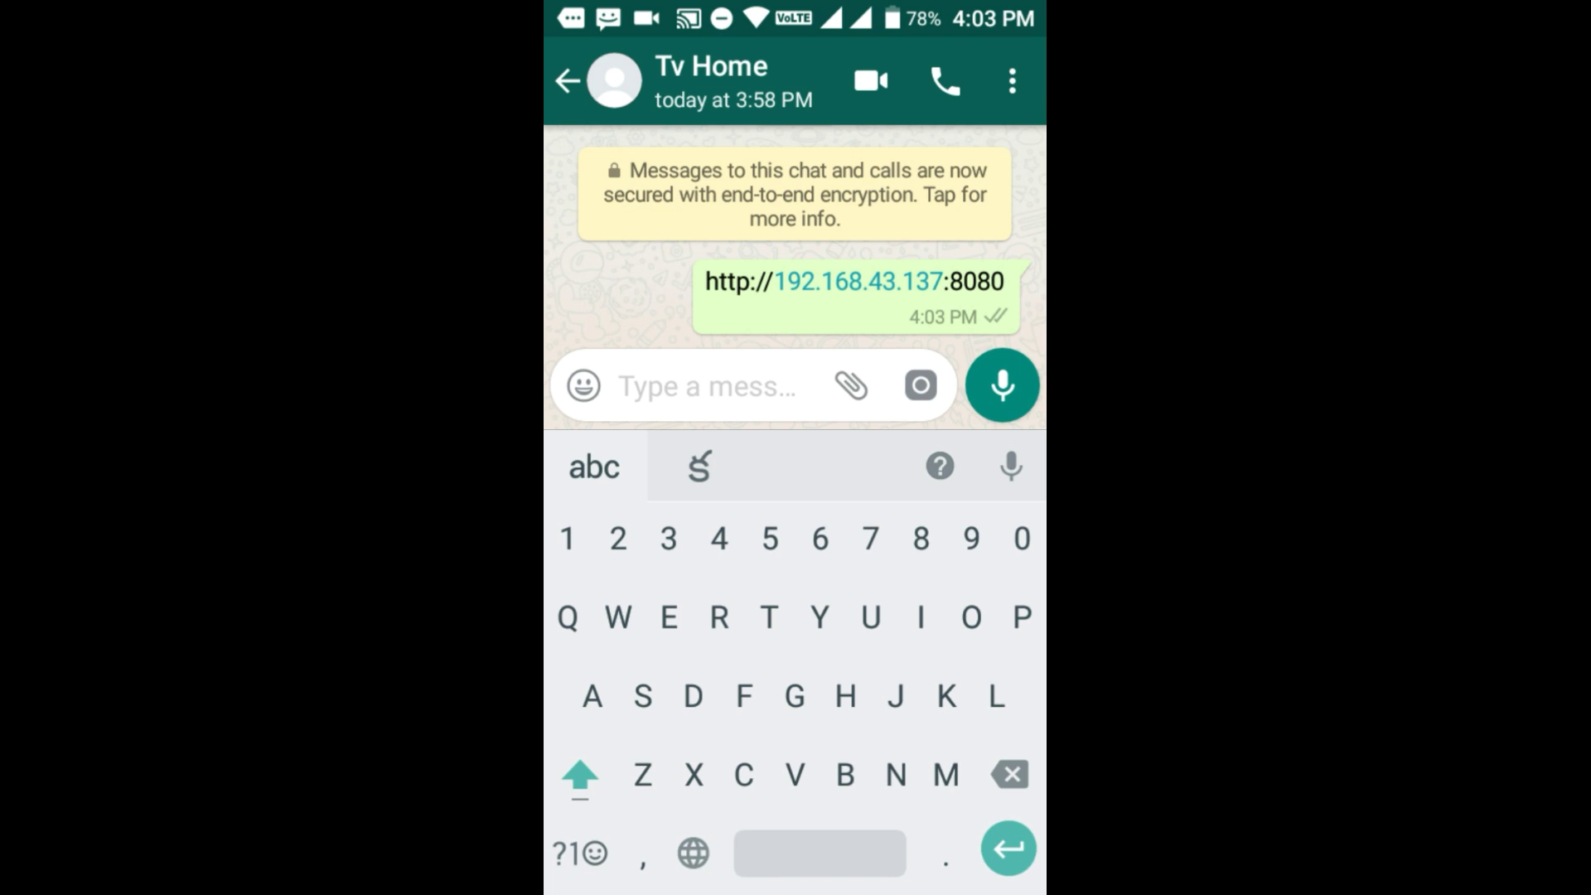
{"action": "type", "text": "y"}
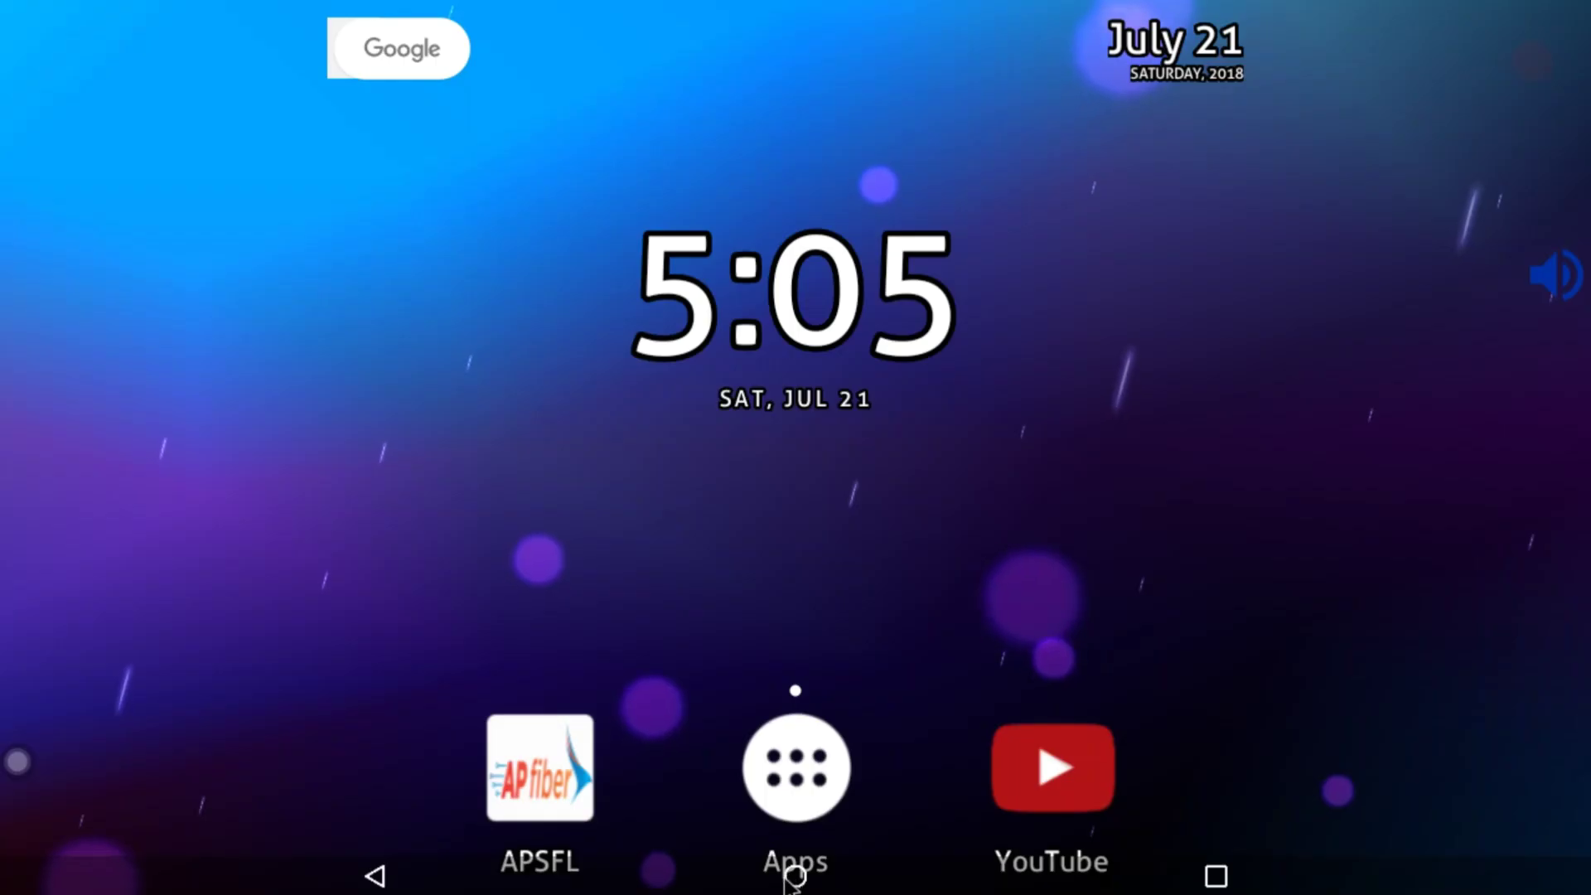
{"action": "left_click", "coordinate": [821, 747]}
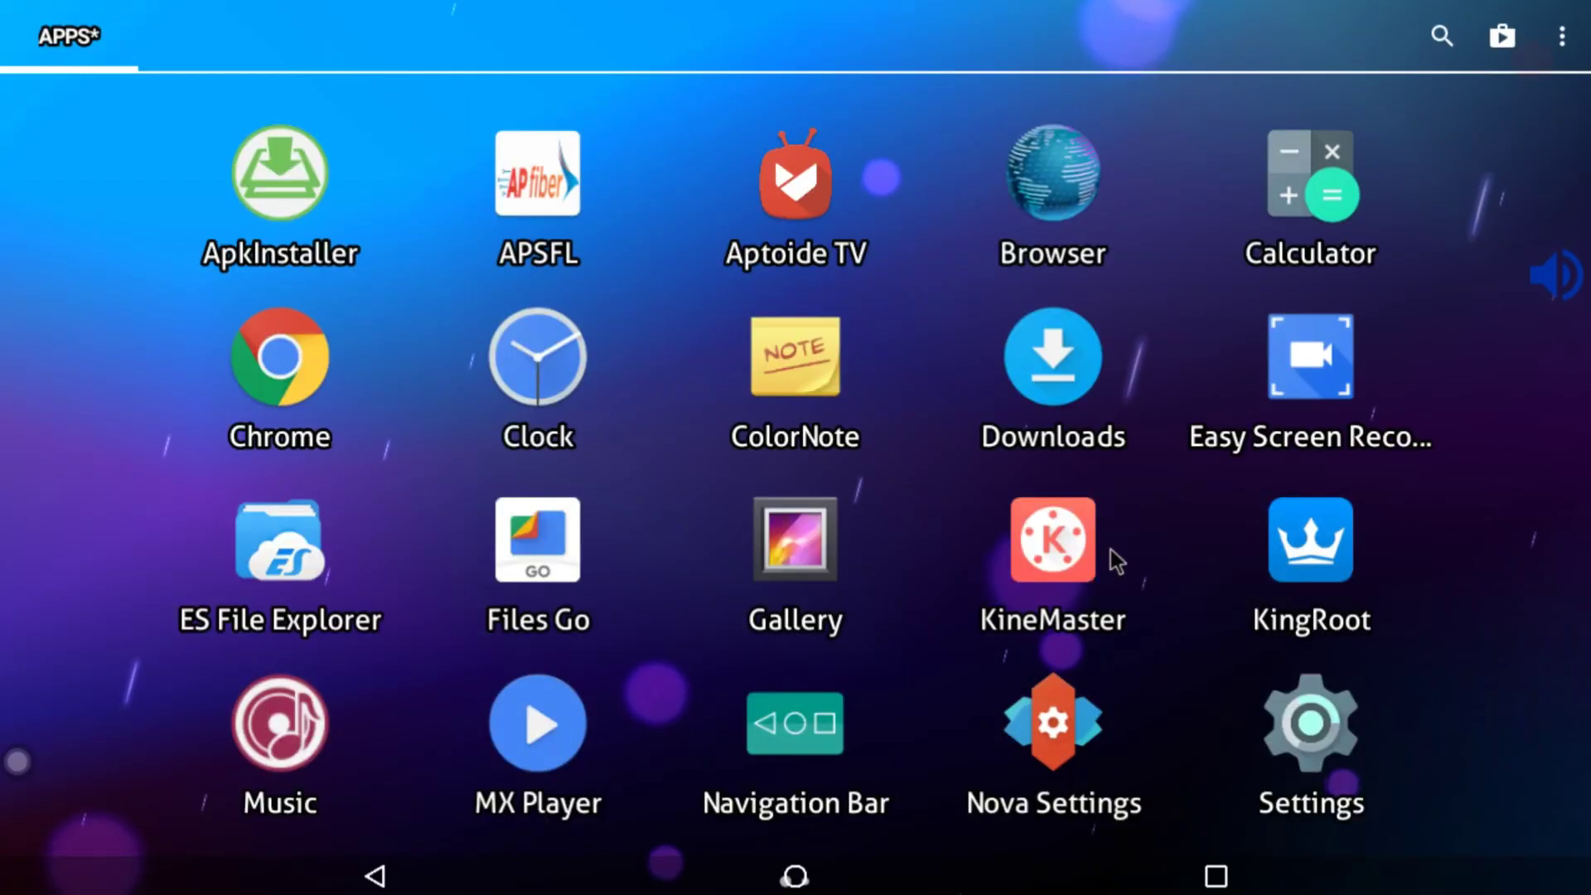
{"action": "left_click_drag", "start_coordinate": [1419, 622], "coordinate": [185, 746]}
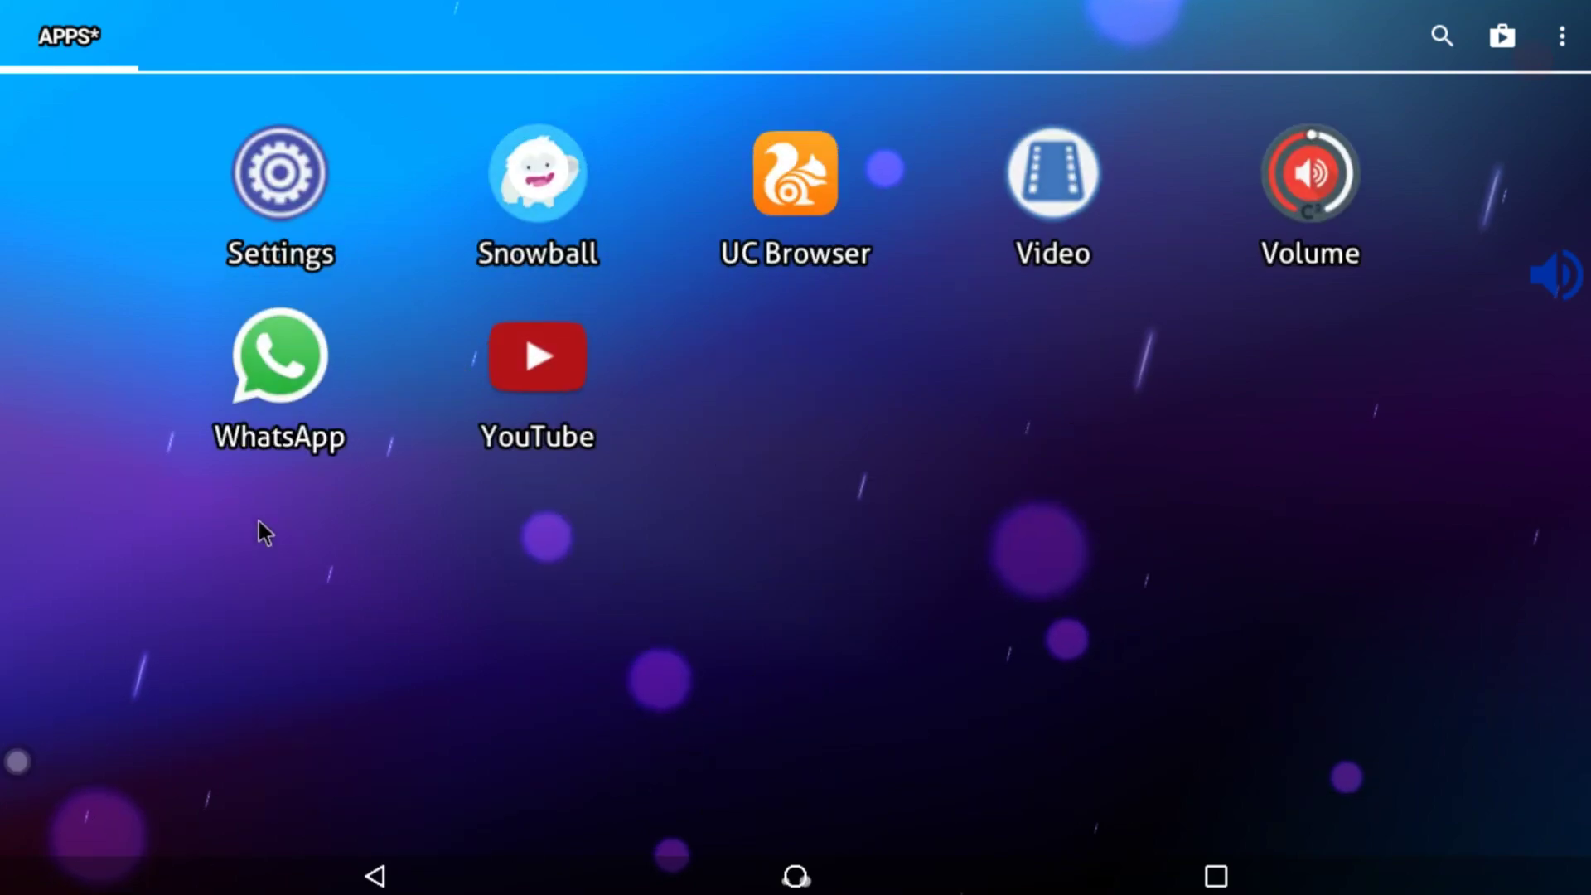
{"action": "left_click", "coordinate": [277, 393]}
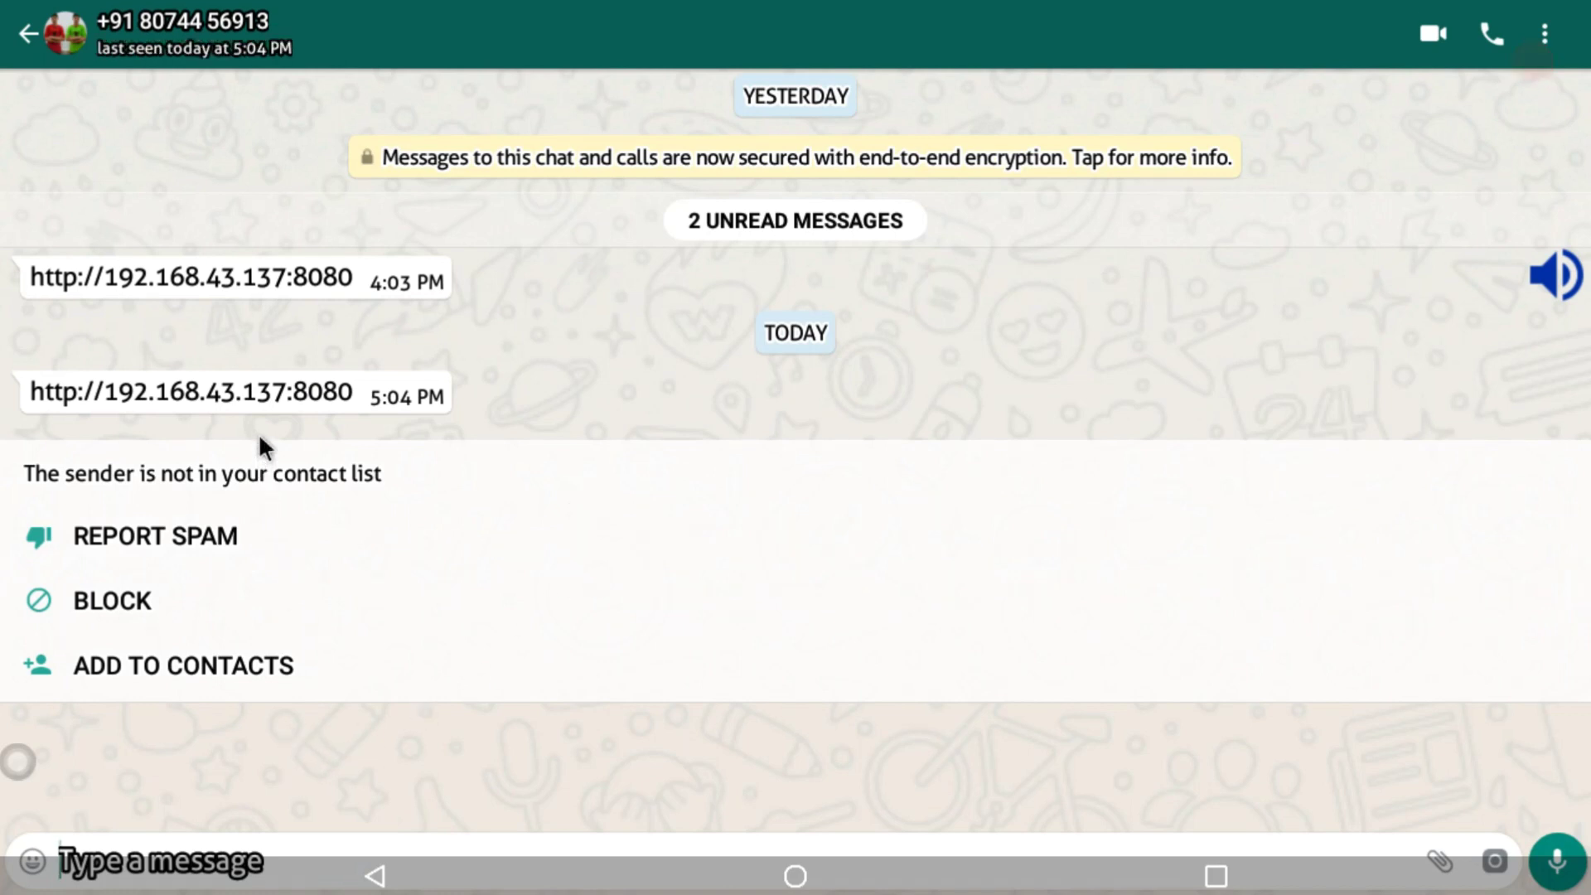
{"action": "left_click", "coordinate": [247, 395]}
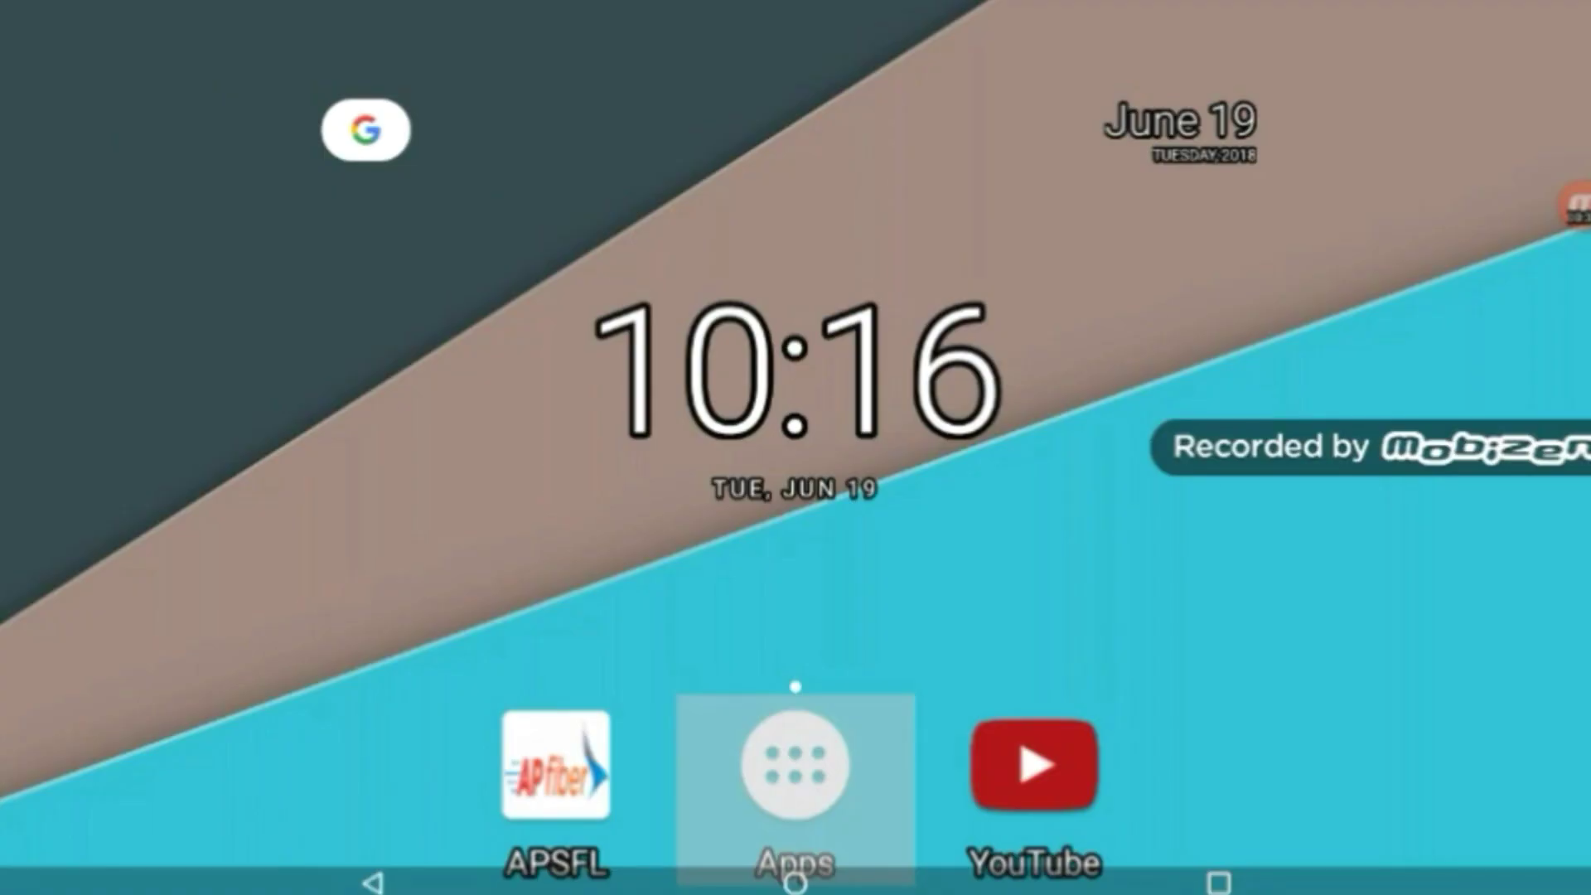
Step: Open UC Browser from the second page of the TV's installed apps
{"action": "key", "text": "Return"}
{"action": "key", "text": "Right"}
{"action": "key", "text": "Down"}
{"action": "key", "text": "Right"}
{"action": "key", "text": "Right"}
{"action": "key", "text": "Right"}
{"action": "key", "text": "Right"}
{"action": "key", "text": "Right"}
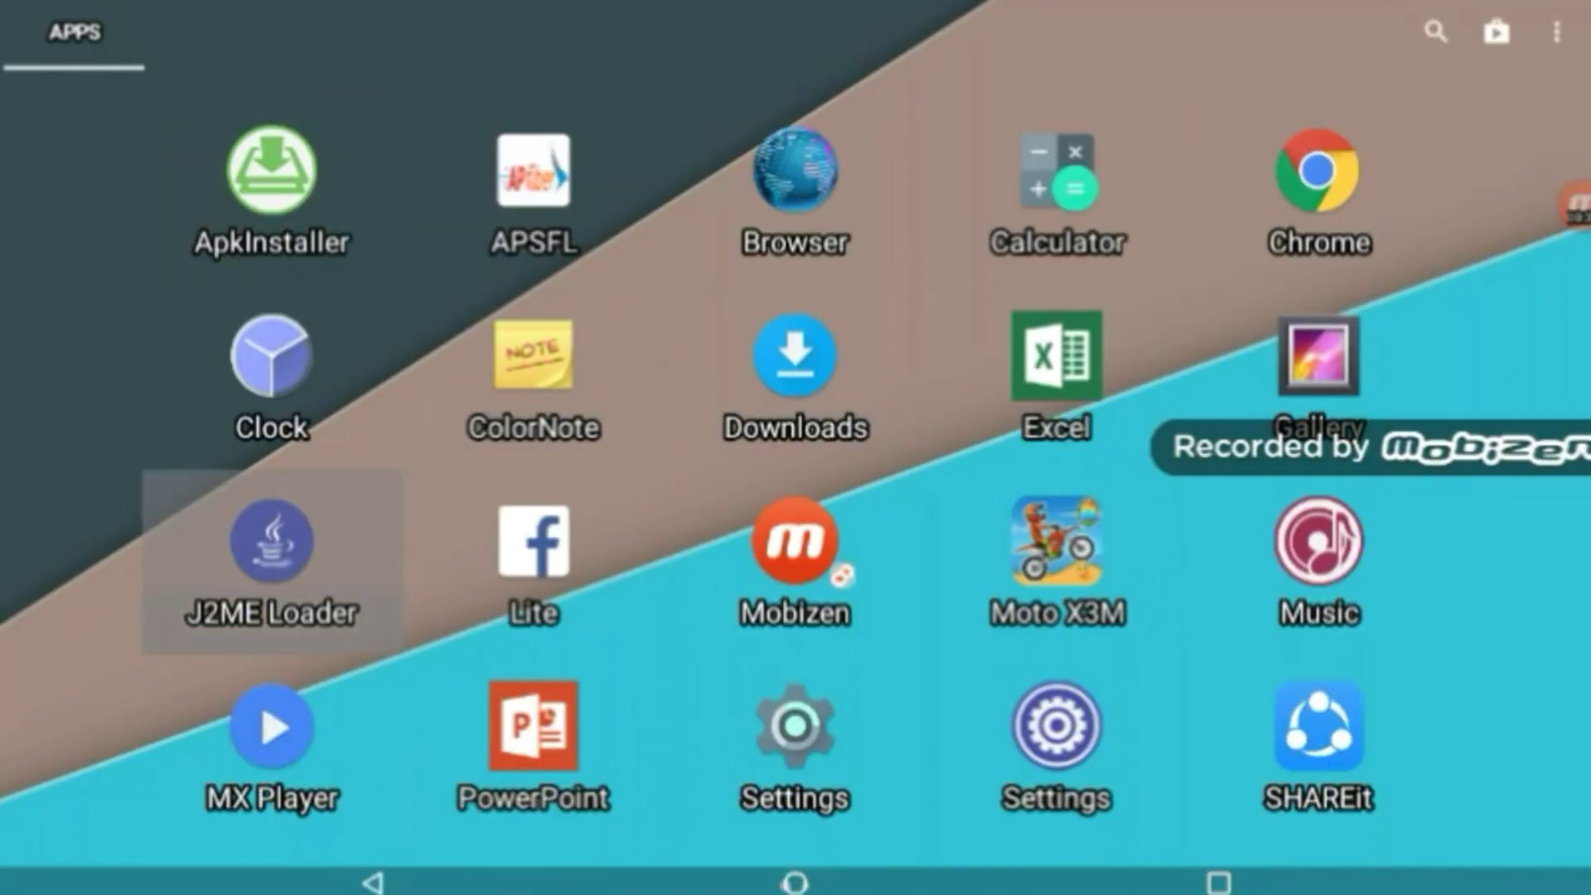
{"action": "key", "text": "Down"}
{"action": "key", "text": "Down"}
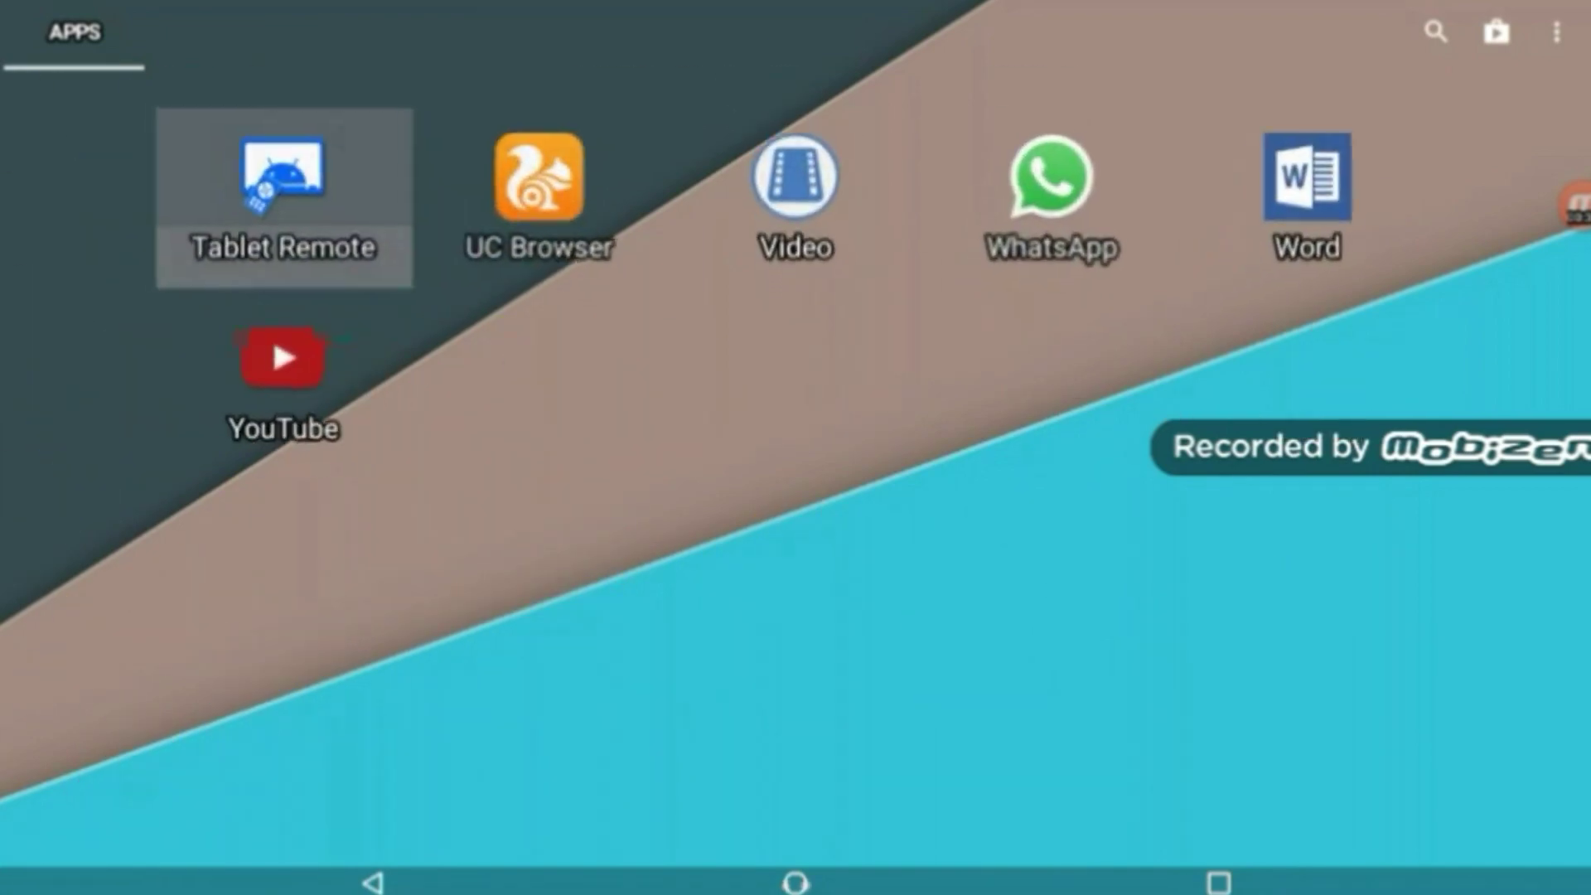
{"action": "key", "text": "Right"}
{"action": "key", "text": "Return"}
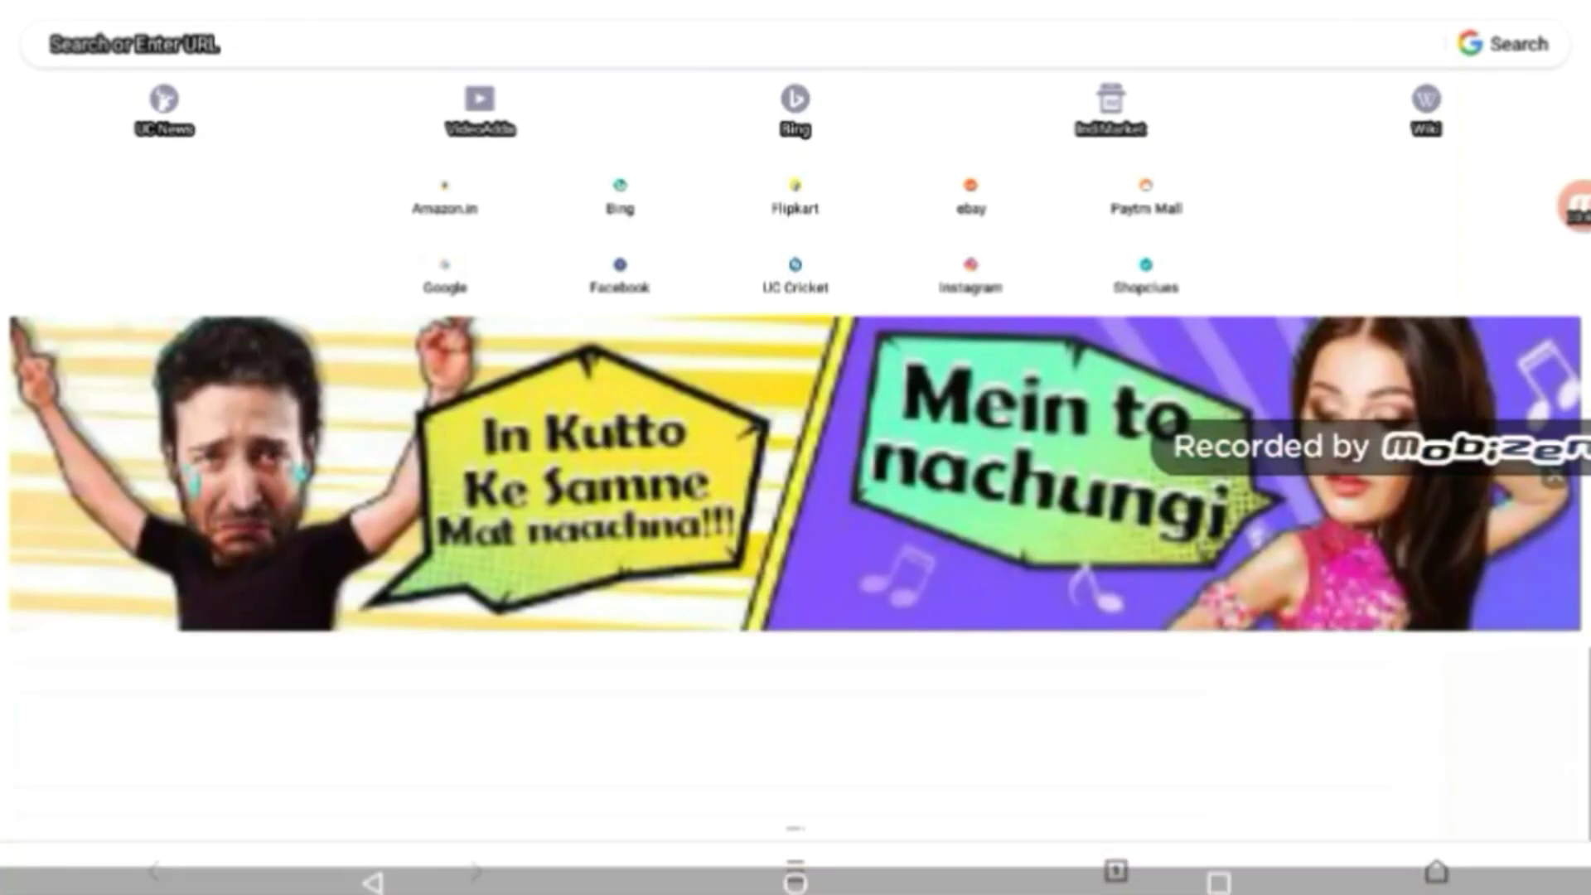
Step: Load the copied camera address in the browser with Paste and Go
{"action": "left_click", "coordinate": [1474, 36]}
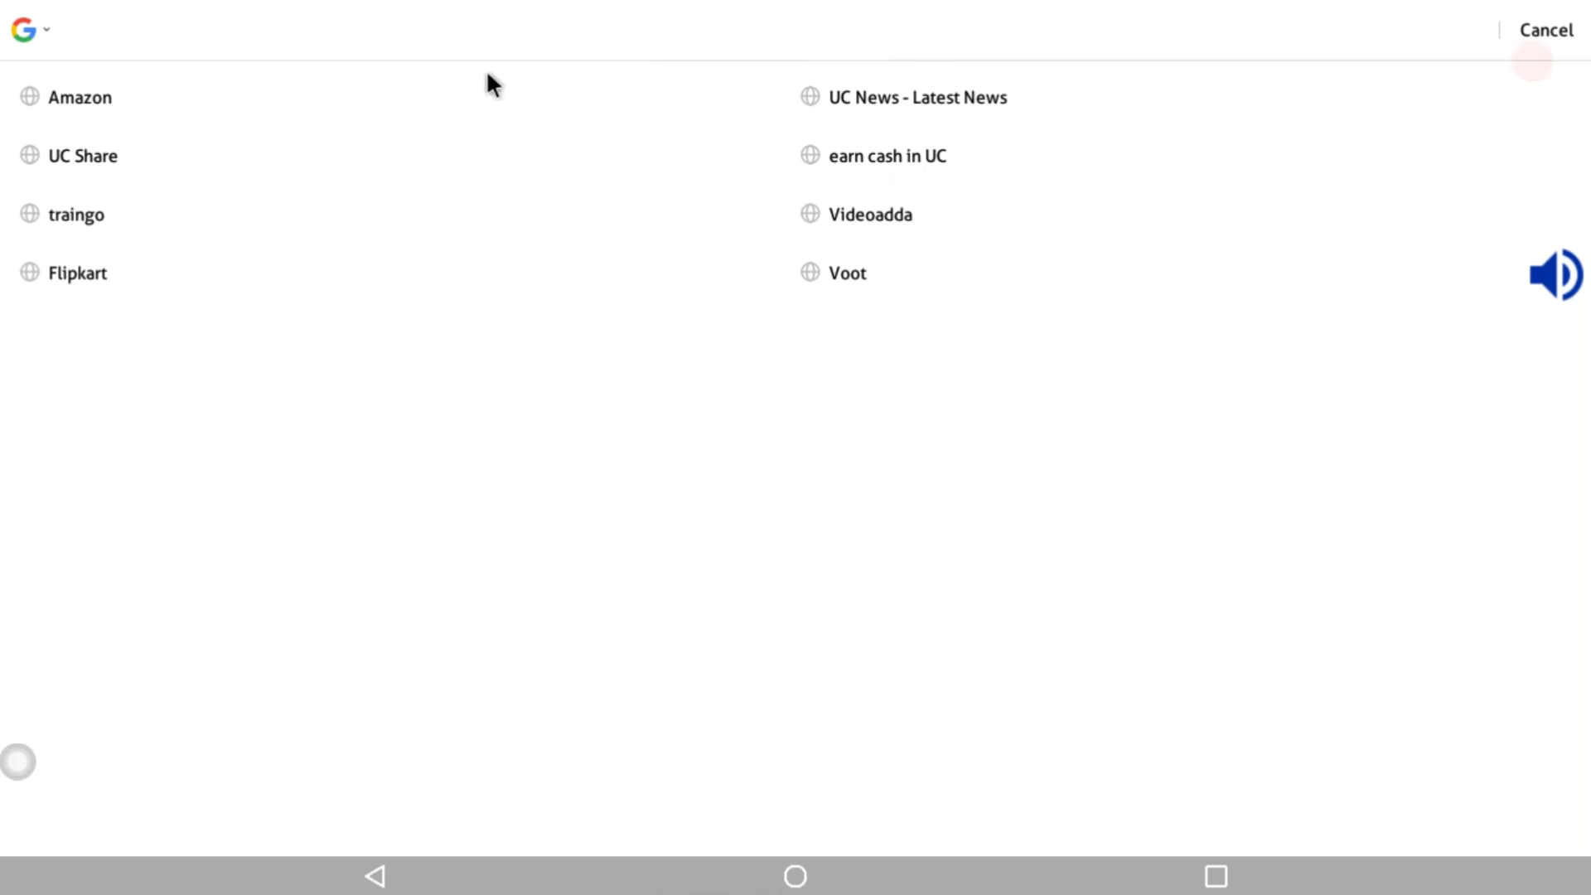
{"action": "left_click", "coordinate": [476, 37]}
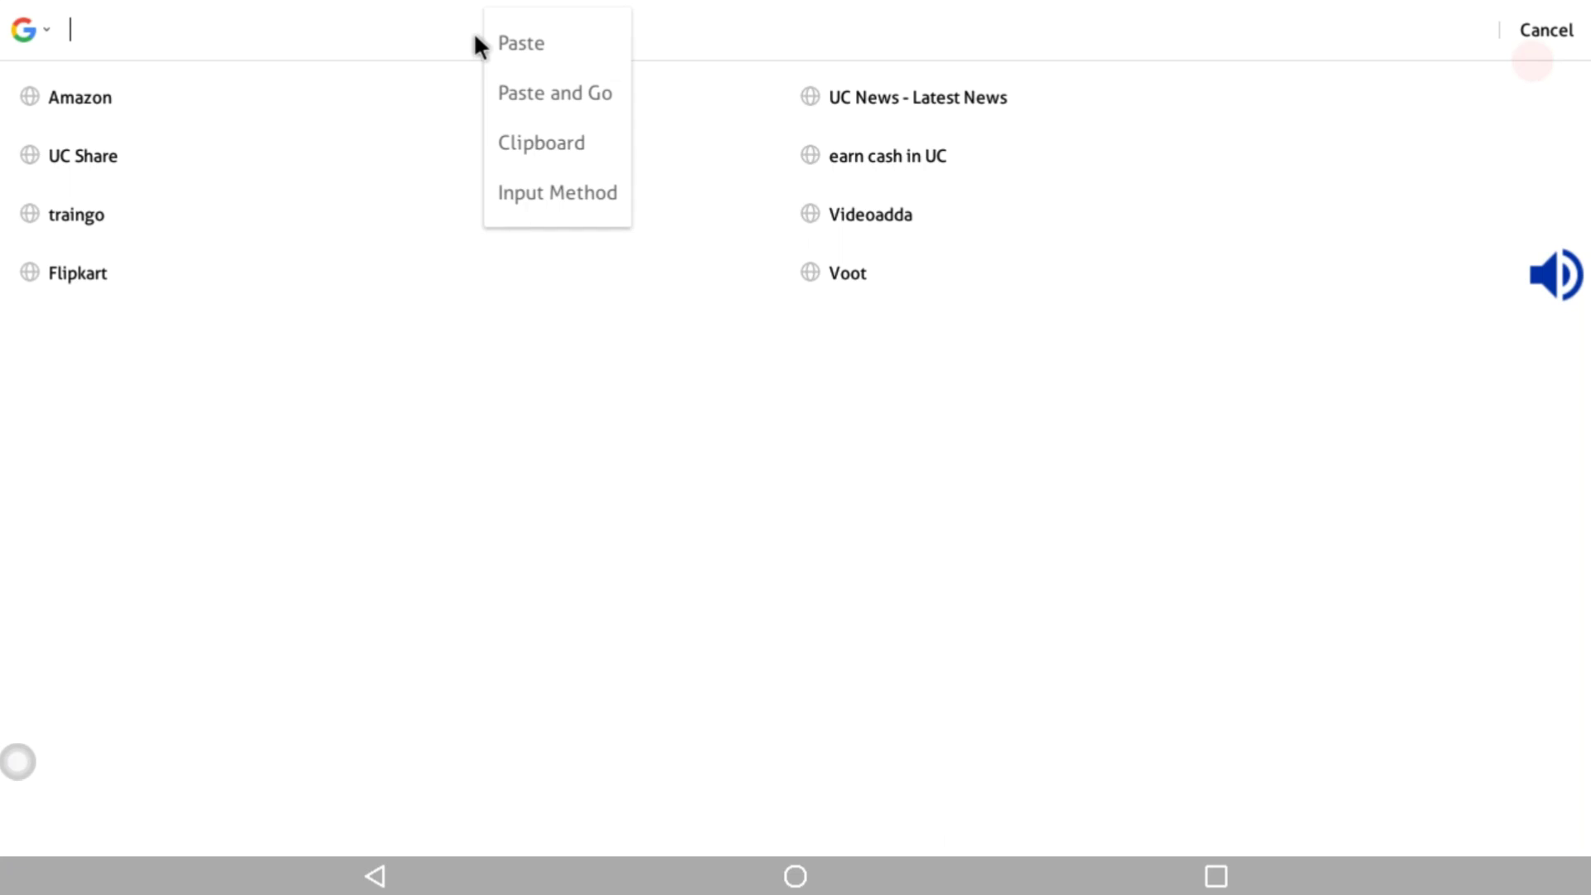
{"action": "left_click", "coordinate": [547, 86]}
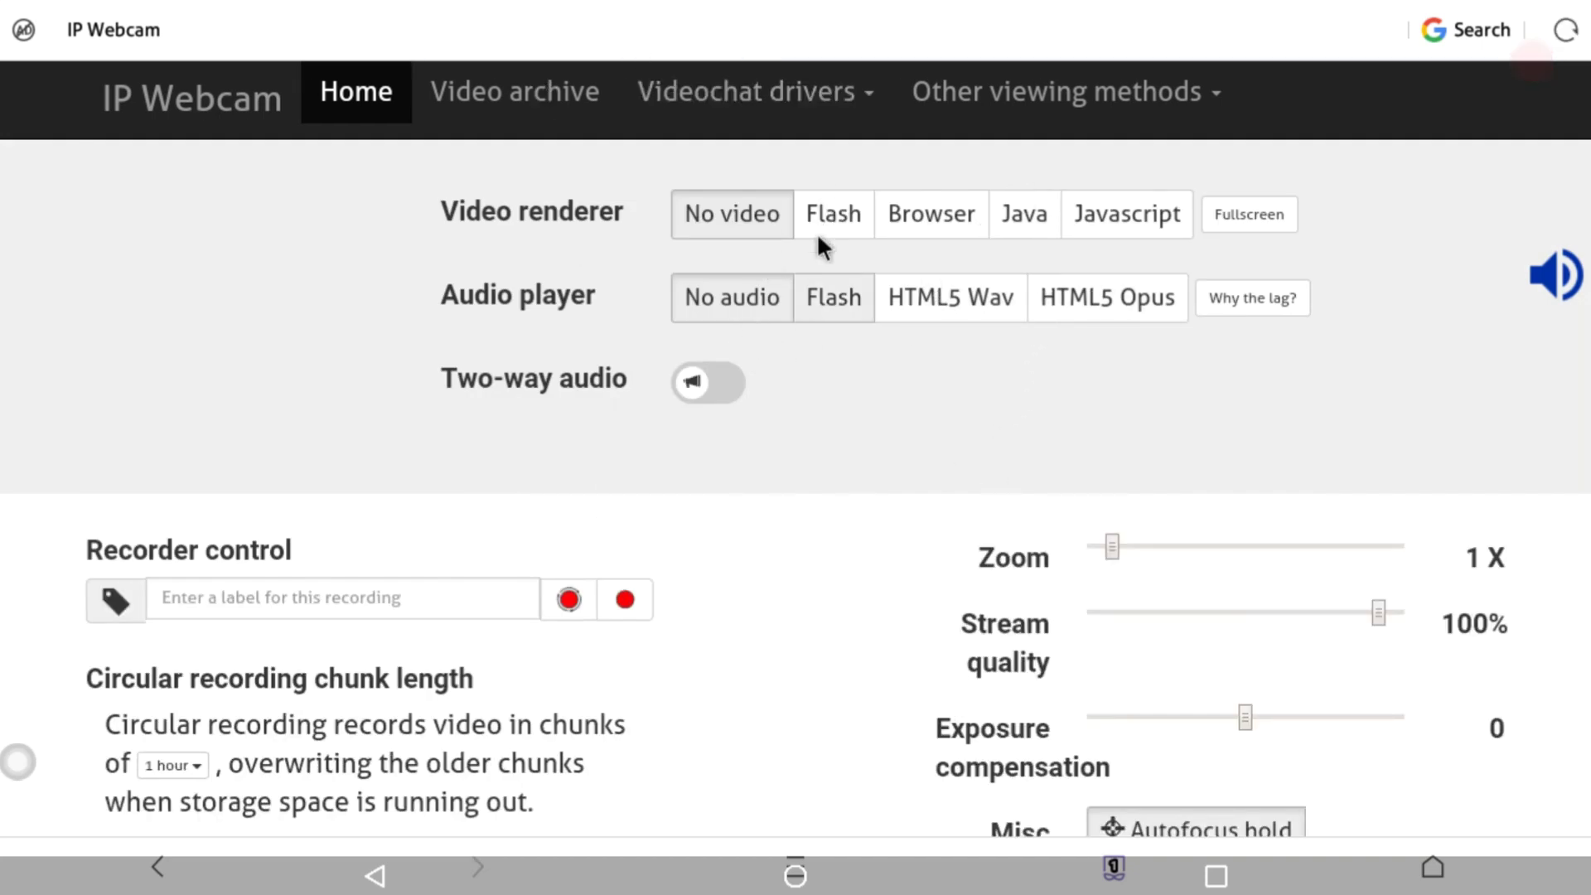
Step: Set the IP Webcam video renderer to Browser and view the live camera feed
{"action": "left_click", "coordinate": [926, 218]}
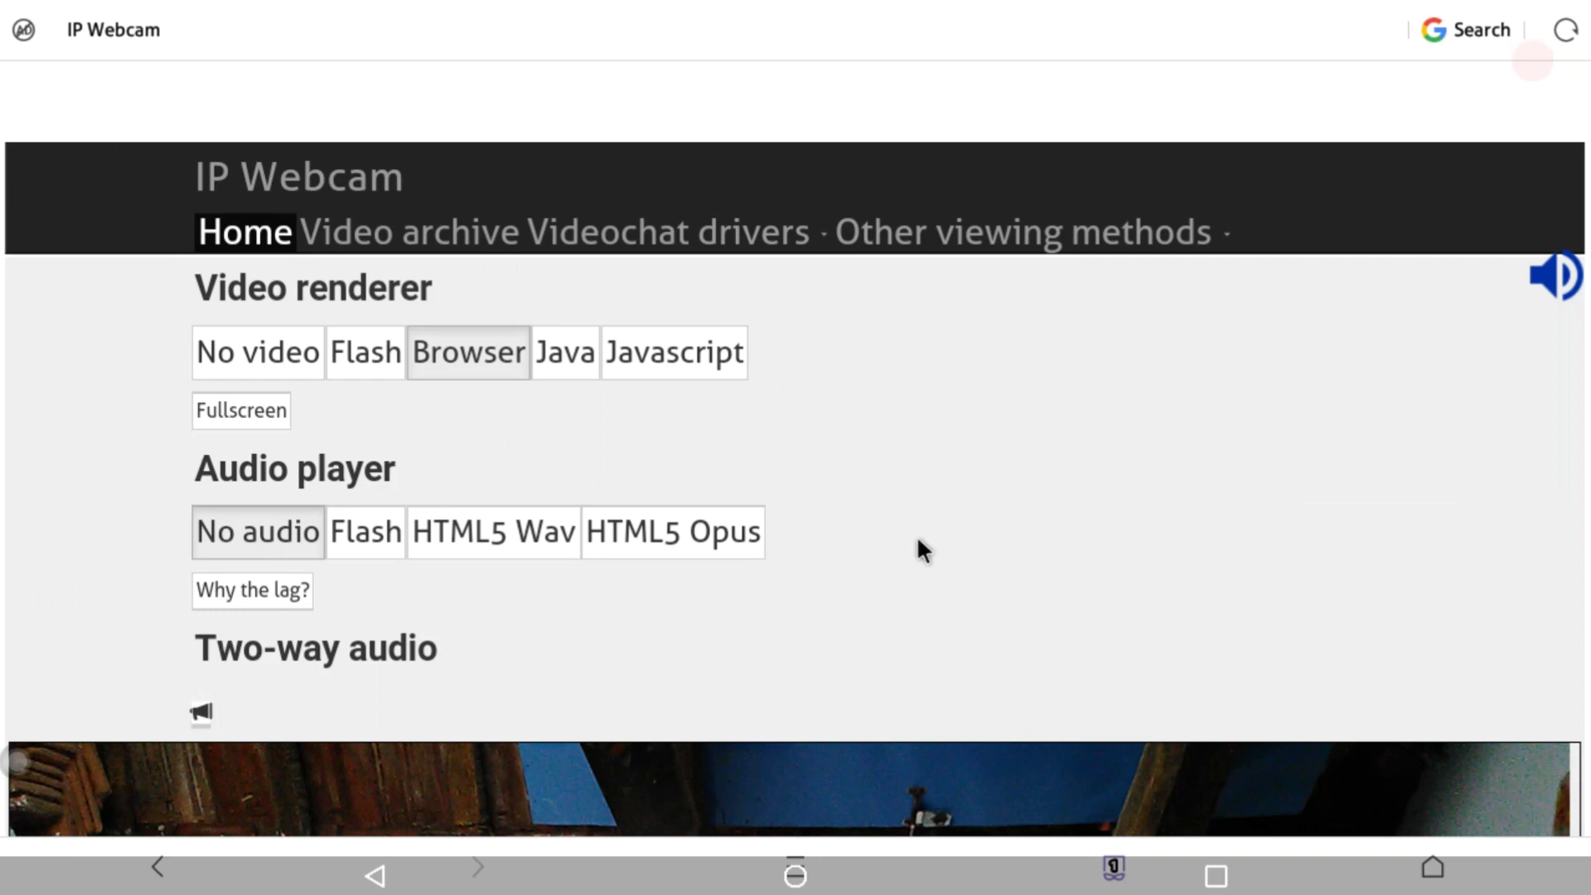
{"action": "scroll", "coordinate": [917, 498], "scroll_direction": "down", "scroll_amount": 5}
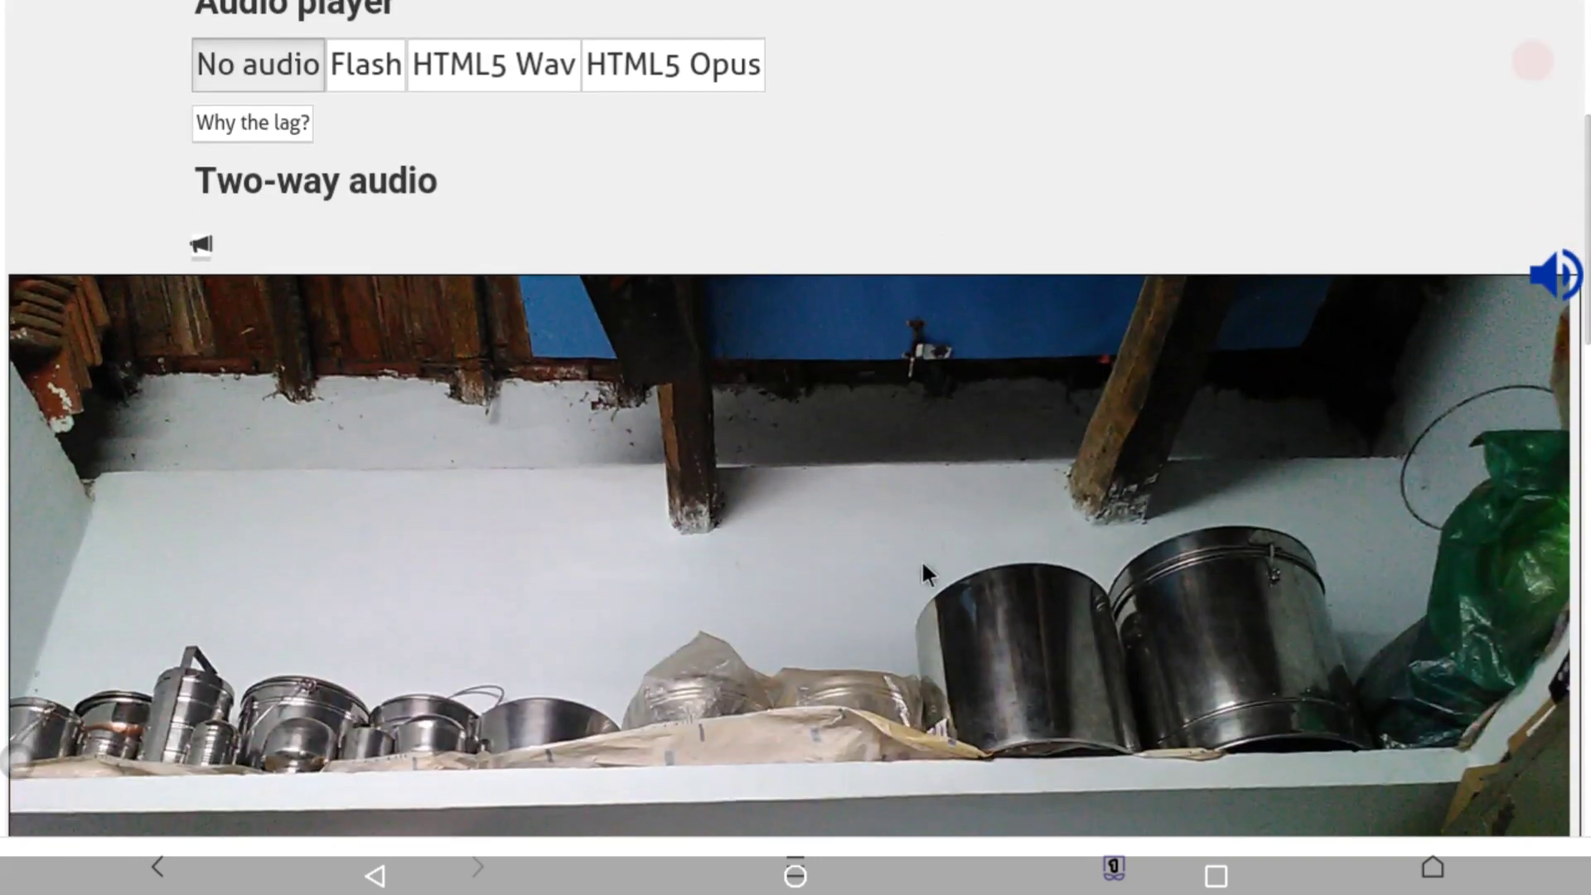
{"action": "scroll", "coordinate": [922, 564], "scroll_direction": "down", "scroll_amount": 4}
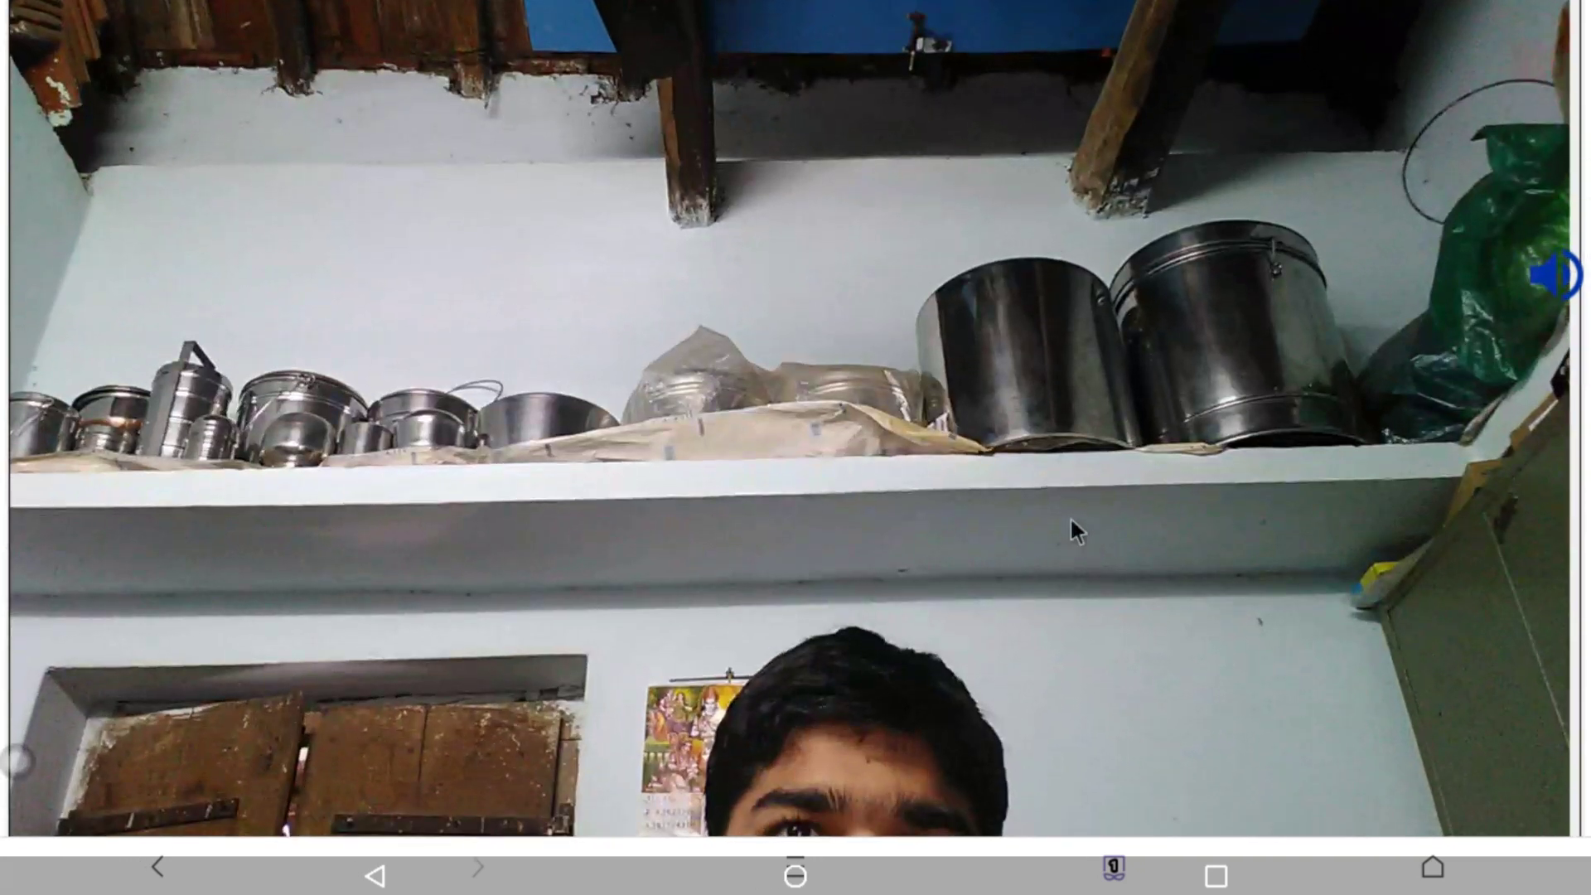
{"action": "scroll", "coordinate": [1071, 439], "scroll_direction": "down", "scroll_amount": 3}
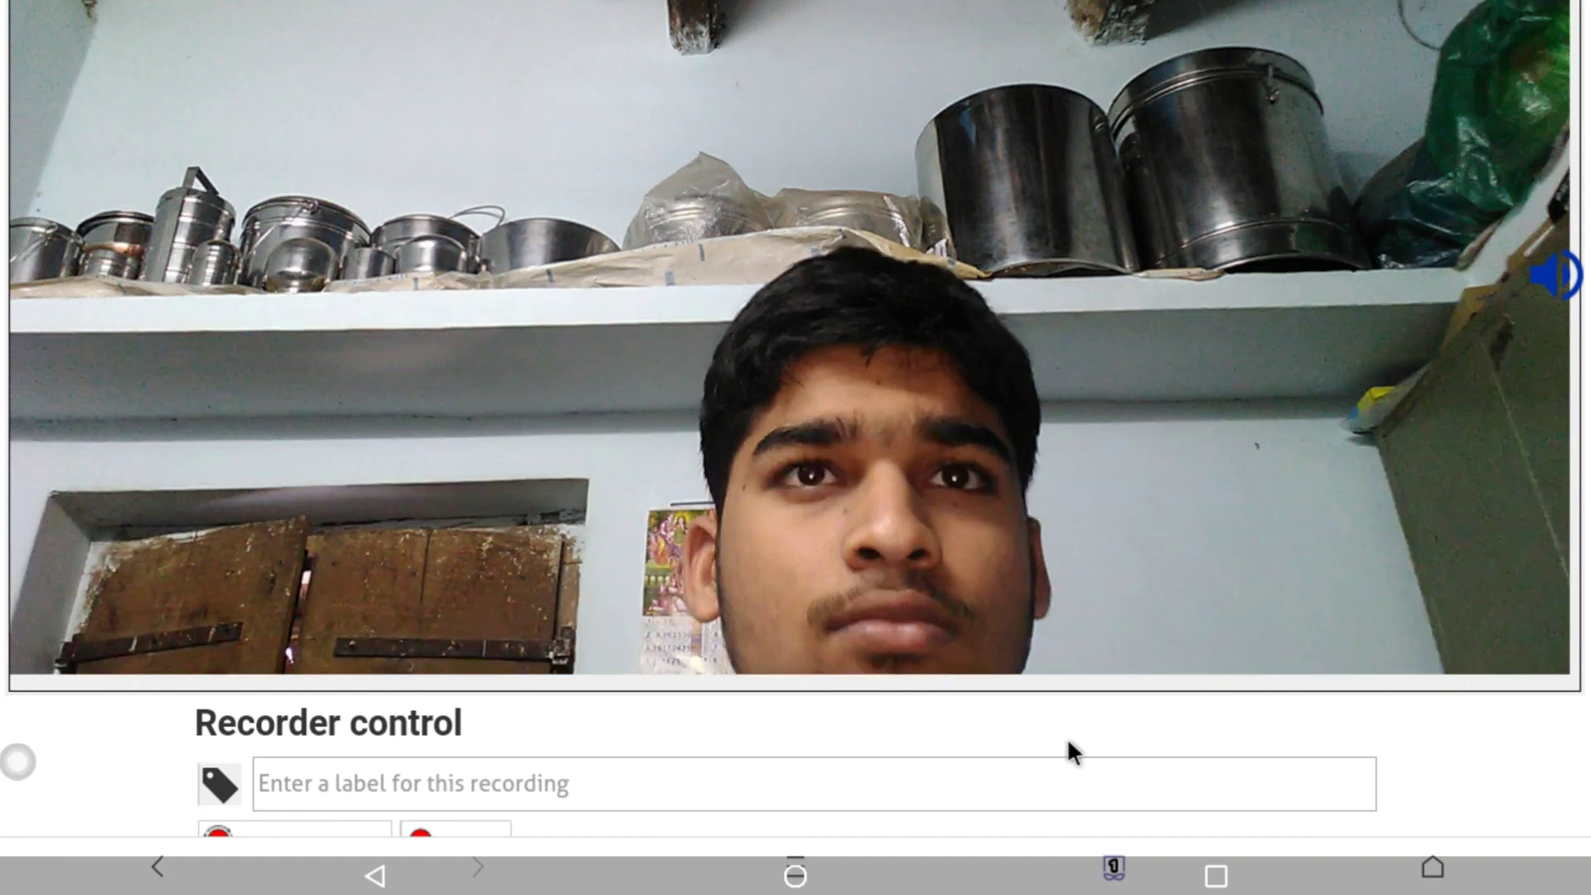
Step: Trigger a regular, non-circular video recording in the Recorder control section
{"action": "left_click_drag", "start_coordinate": [1069, 725], "coordinate": [1066, 343]}
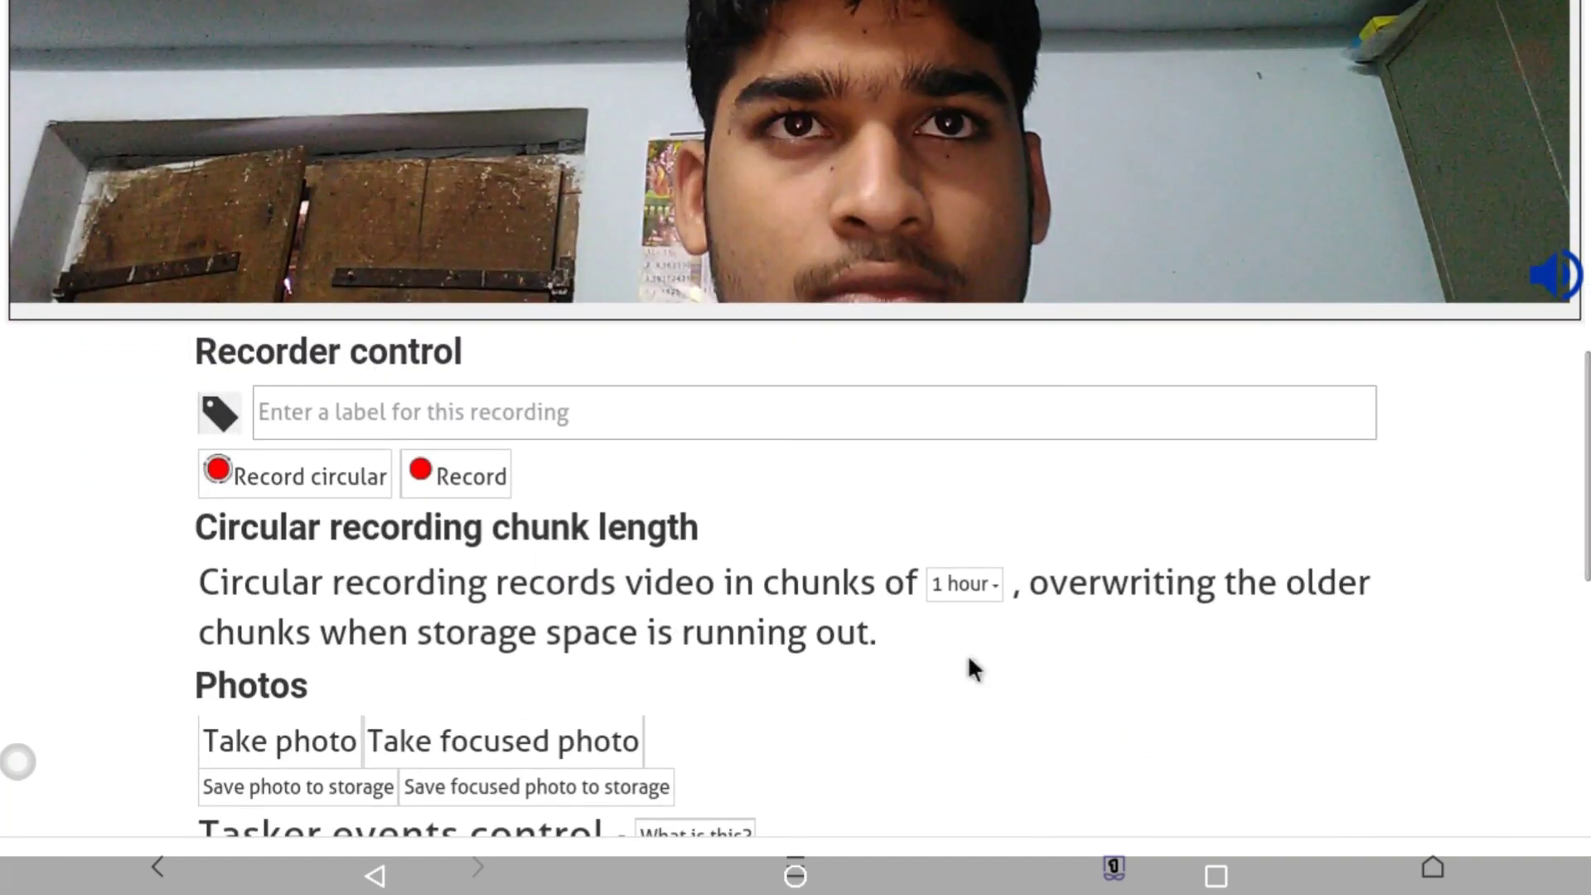
{"action": "left_click_drag", "start_coordinate": [918, 609], "coordinate": [918, 482]}
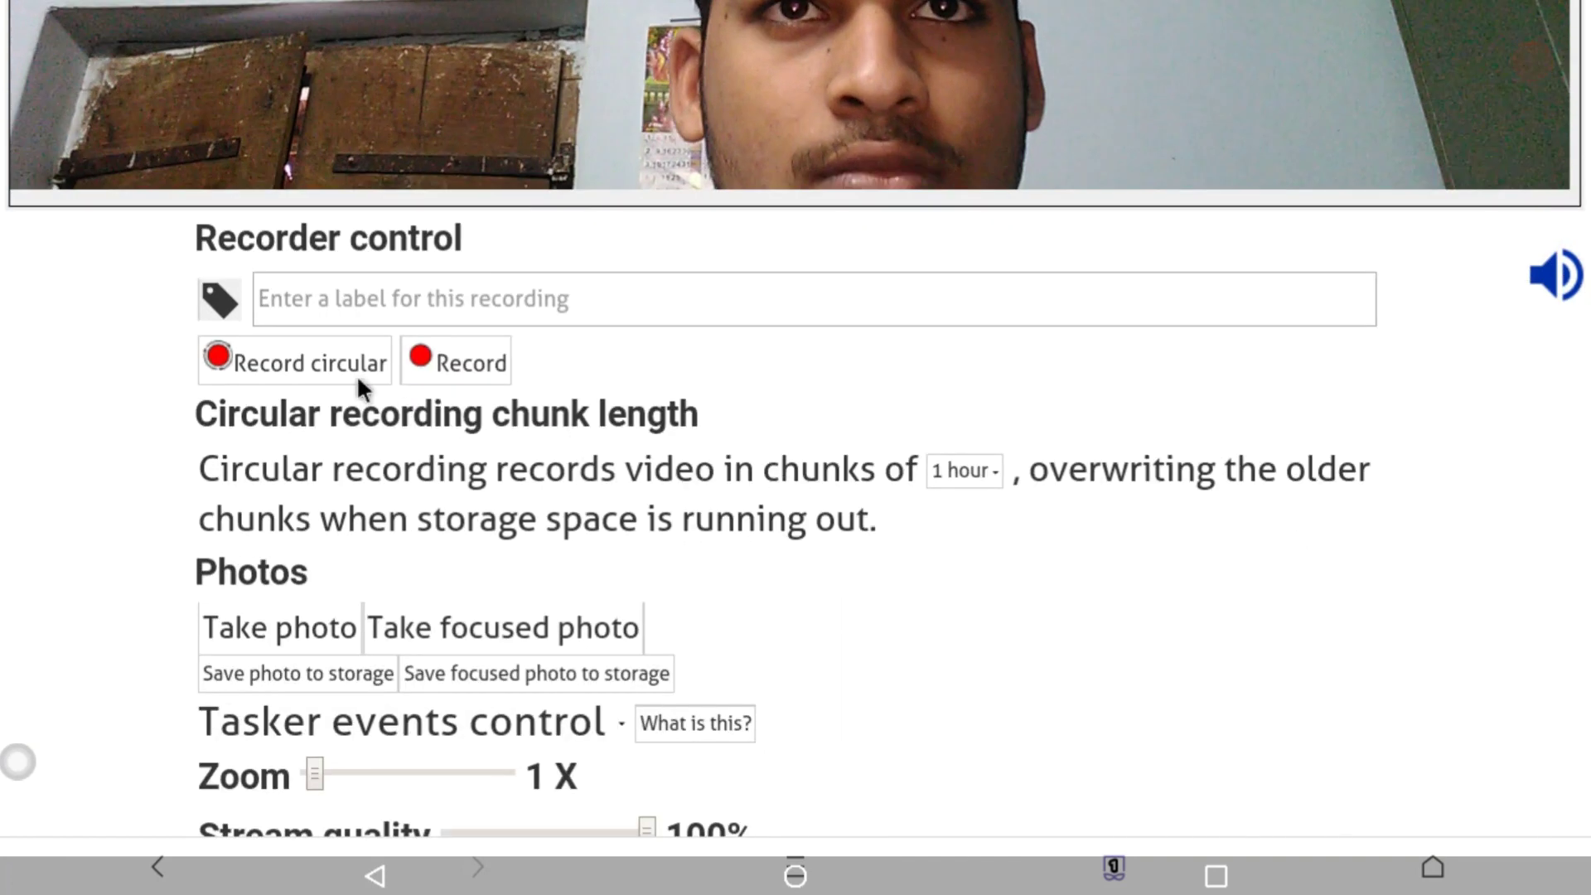
{"action": "left_click", "coordinate": [467, 361]}
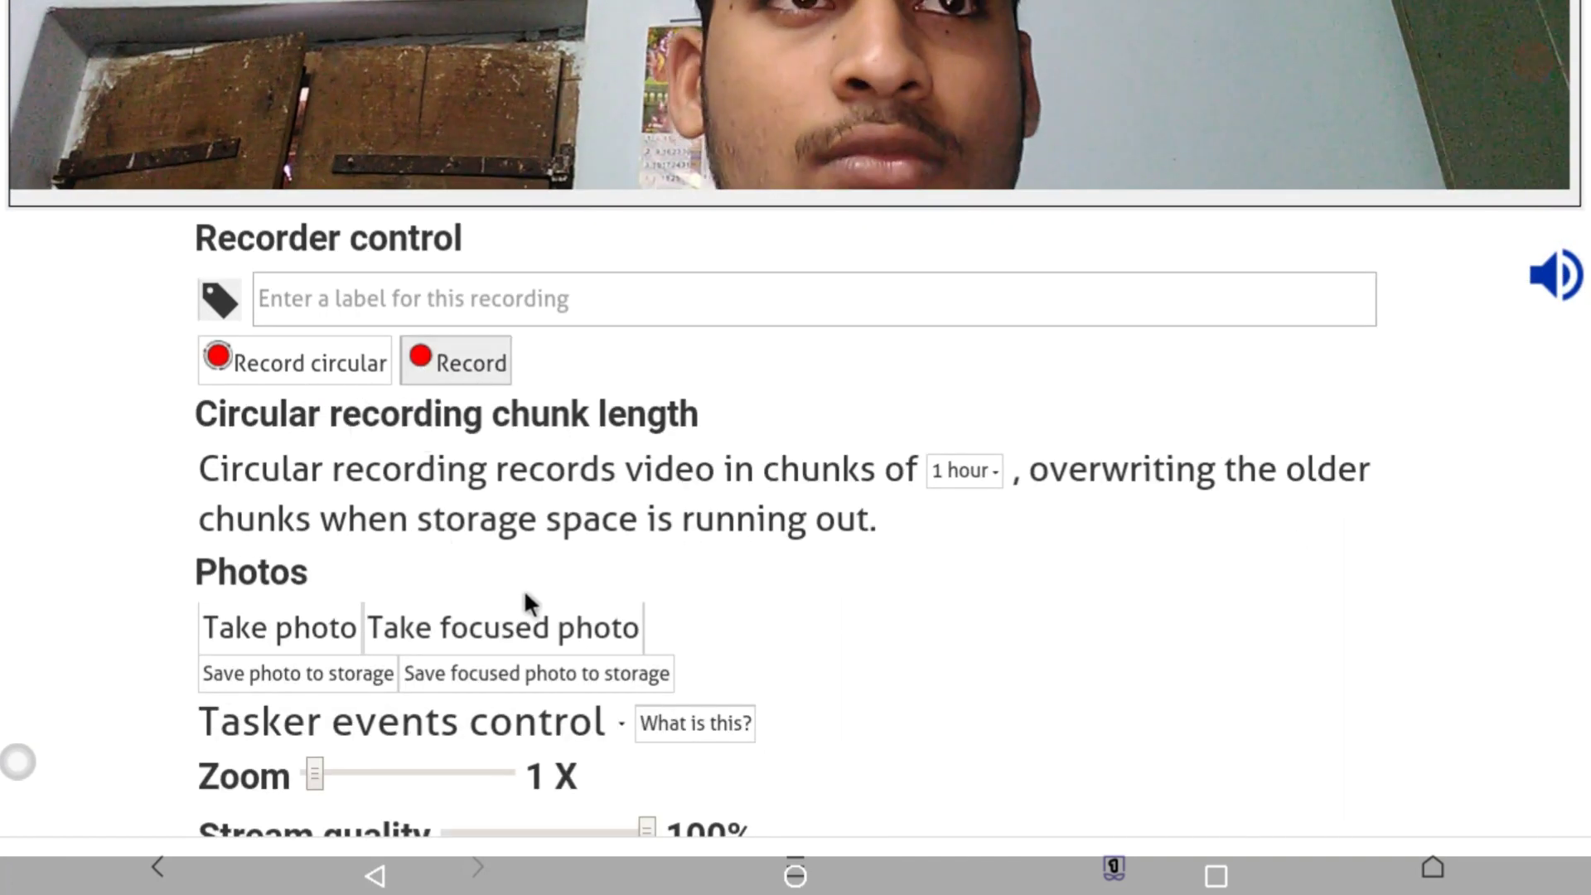
Step: Zoom the camera to 2.04 X and check the enlarged live feed
{"action": "left_click_drag", "start_coordinate": [686, 650], "coordinate": [696, 484]}
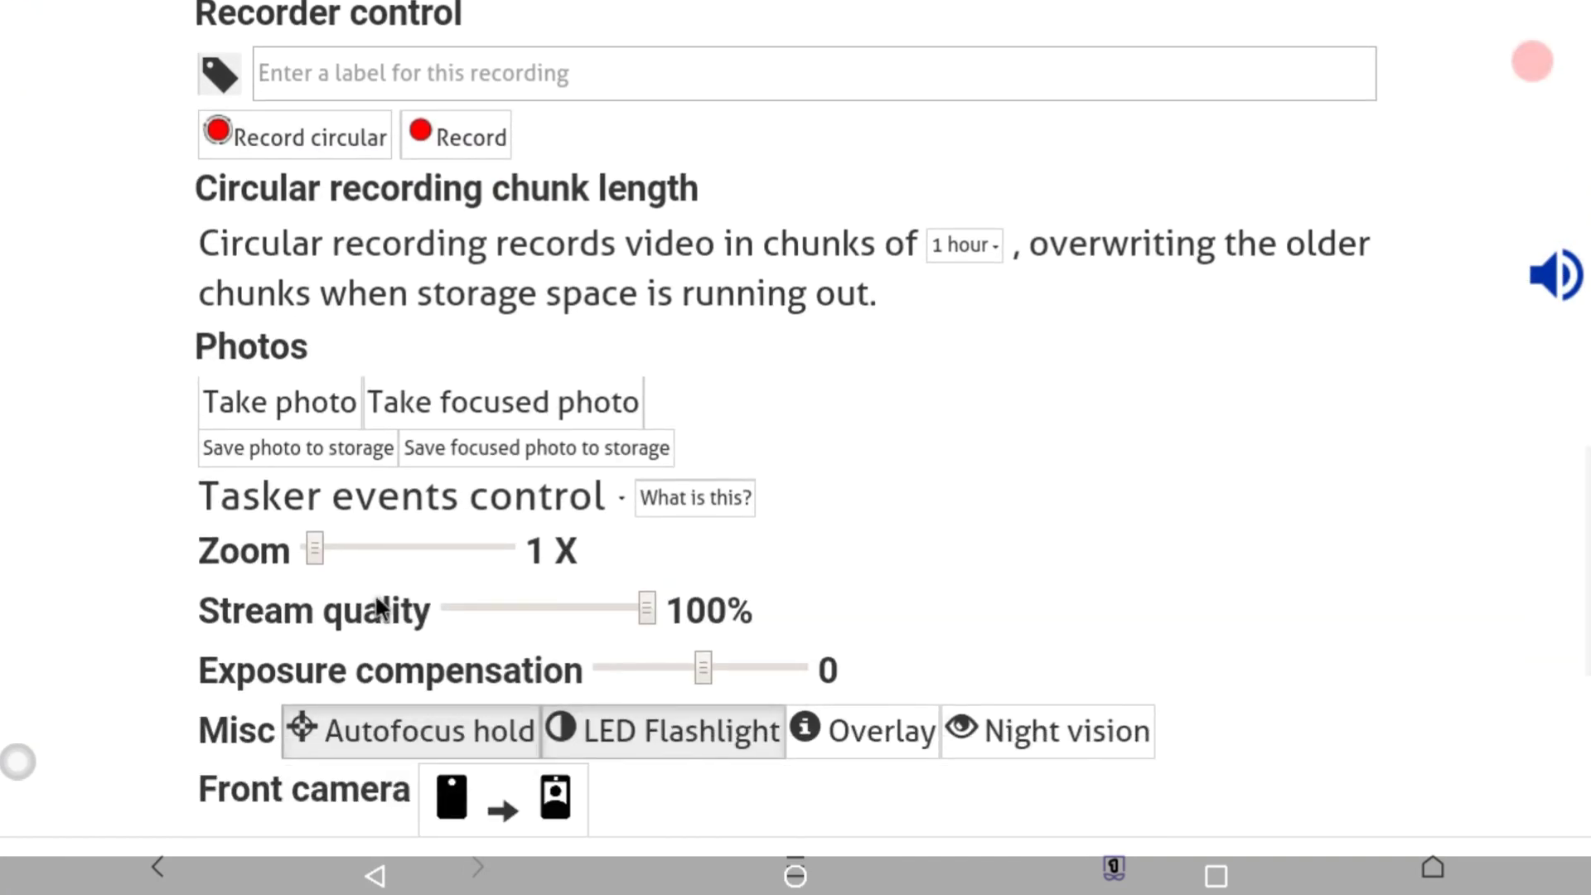
{"action": "left_click", "coordinate": [389, 534]}
{"action": "left_click_drag", "start_coordinate": [823, 354], "coordinate": [849, 638]}
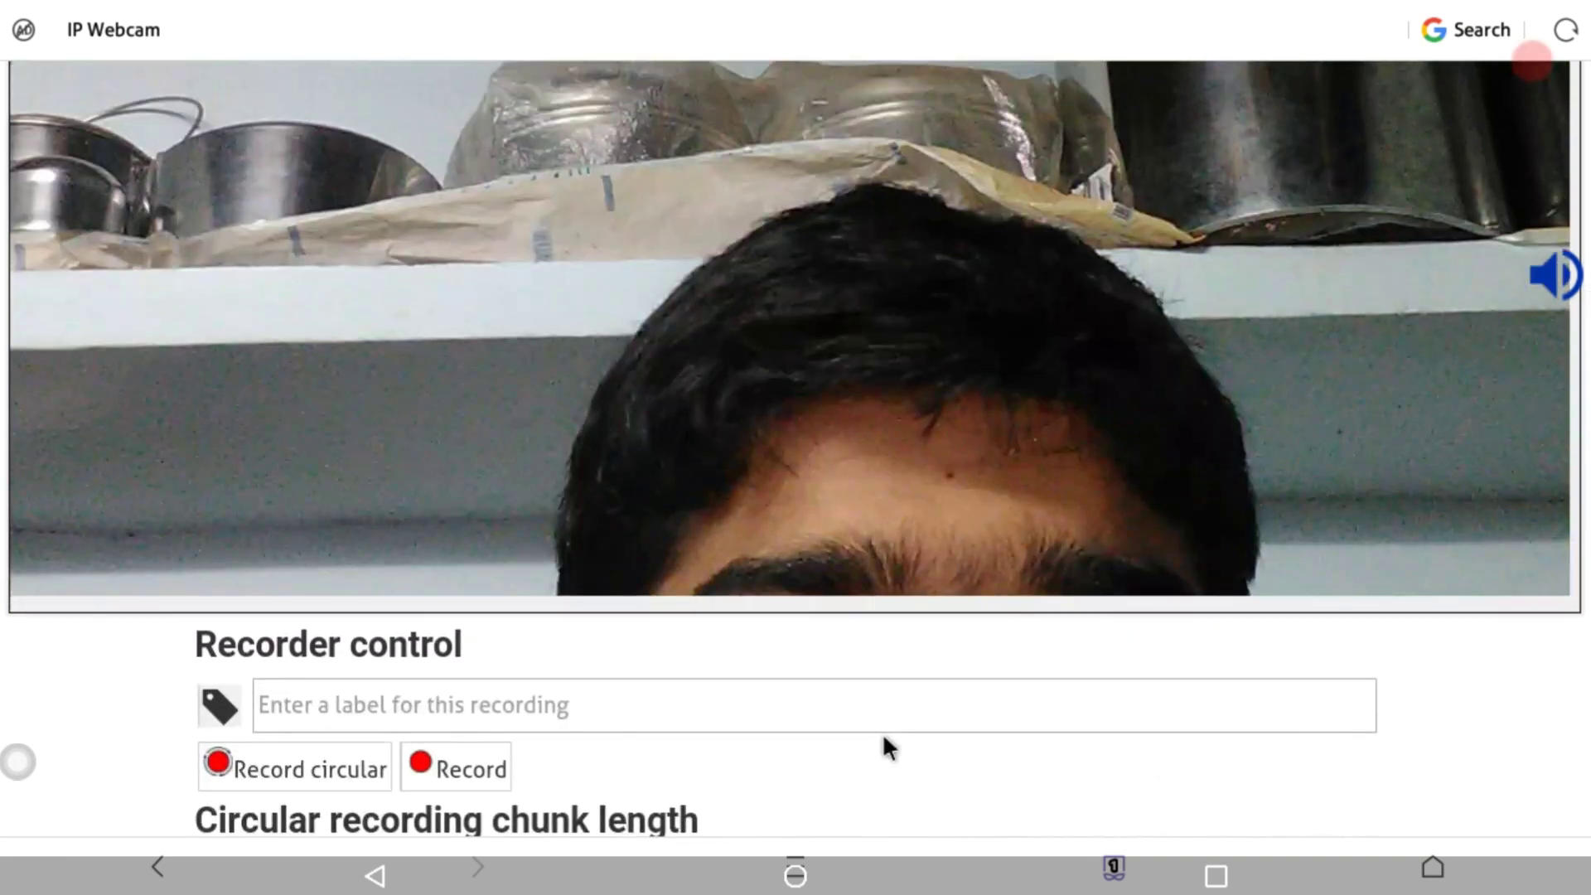
Step: Reduce the camera zoom to 1.02 X and check the full live feed
{"action": "left_click_drag", "start_coordinate": [882, 732], "coordinate": [896, 406]}
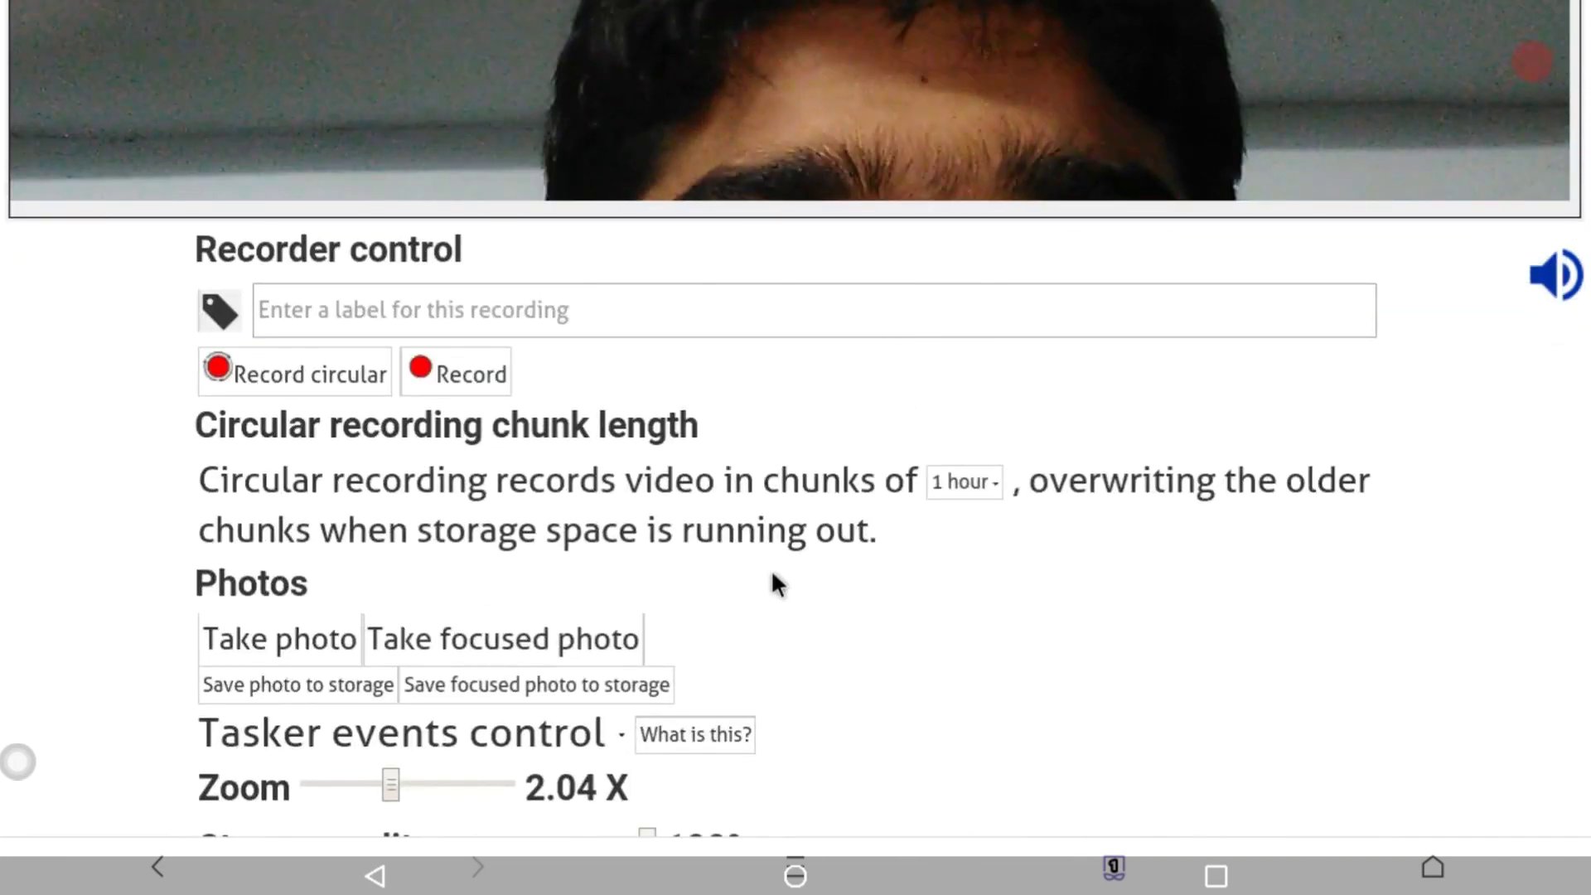
{"action": "left_click_drag", "start_coordinate": [775, 579], "coordinate": [793, 444]}
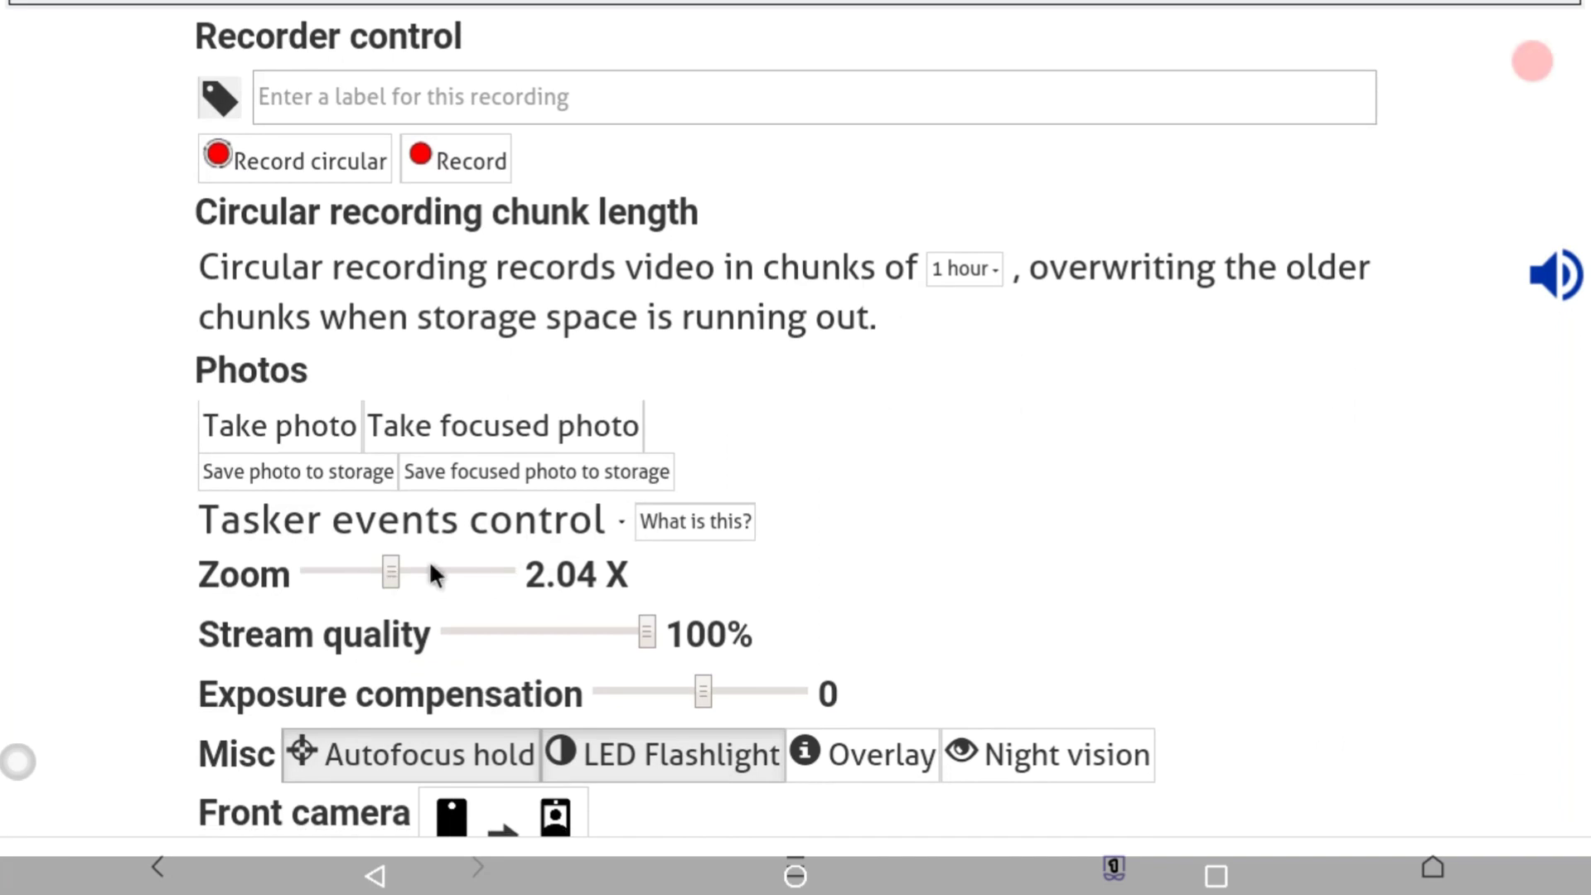
{"action": "scroll", "coordinate": [398, 578], "scroll_direction": "down", "scroll_amount": 1}
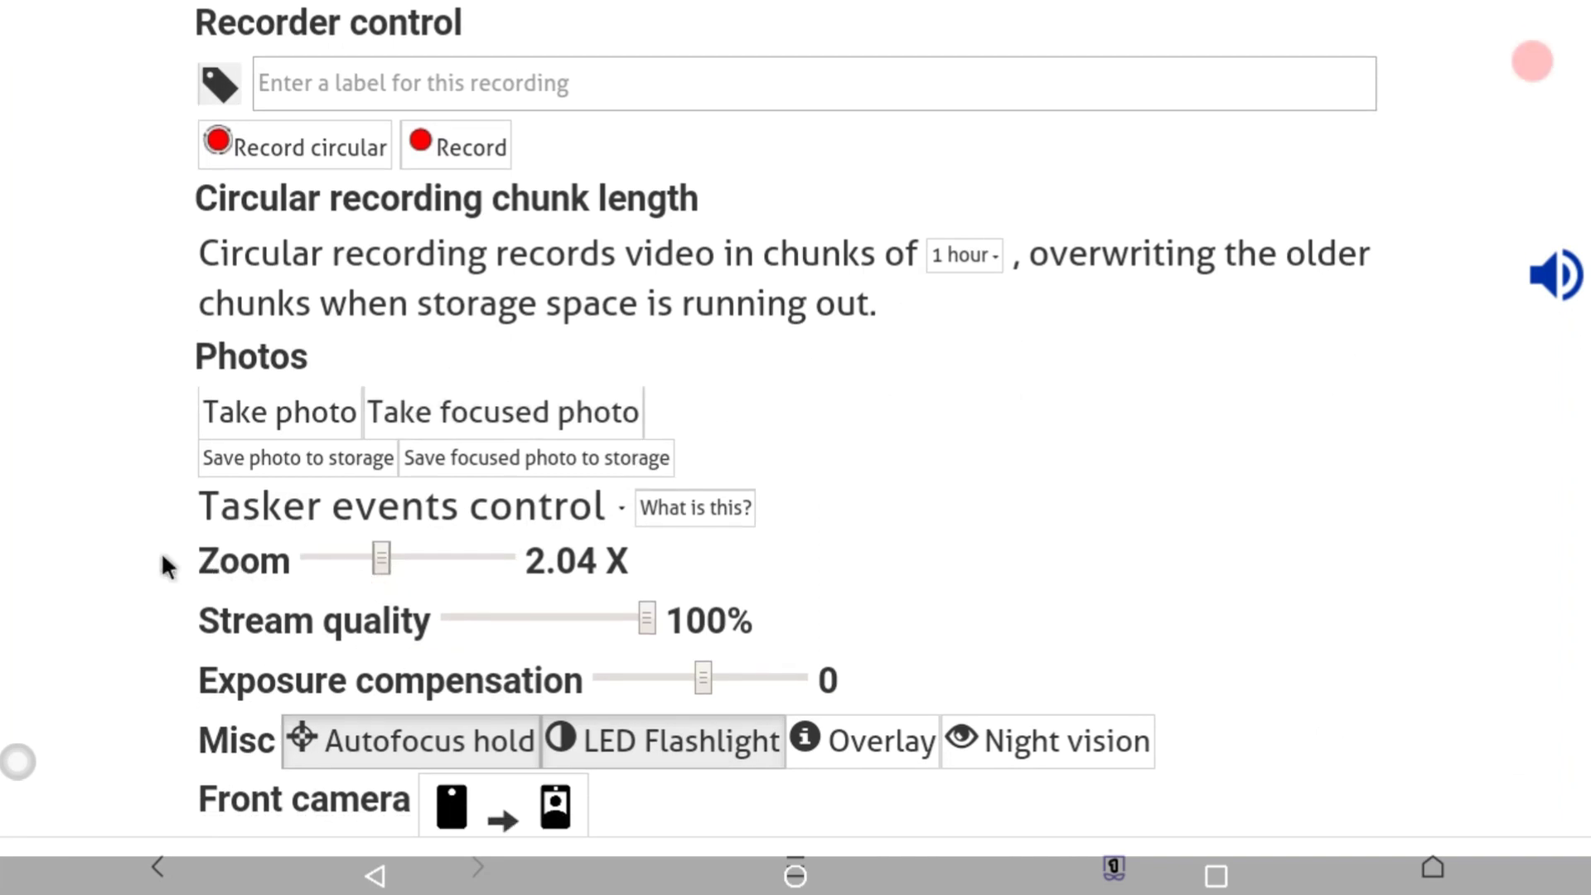
{"action": "left_click", "coordinate": [381, 560]}
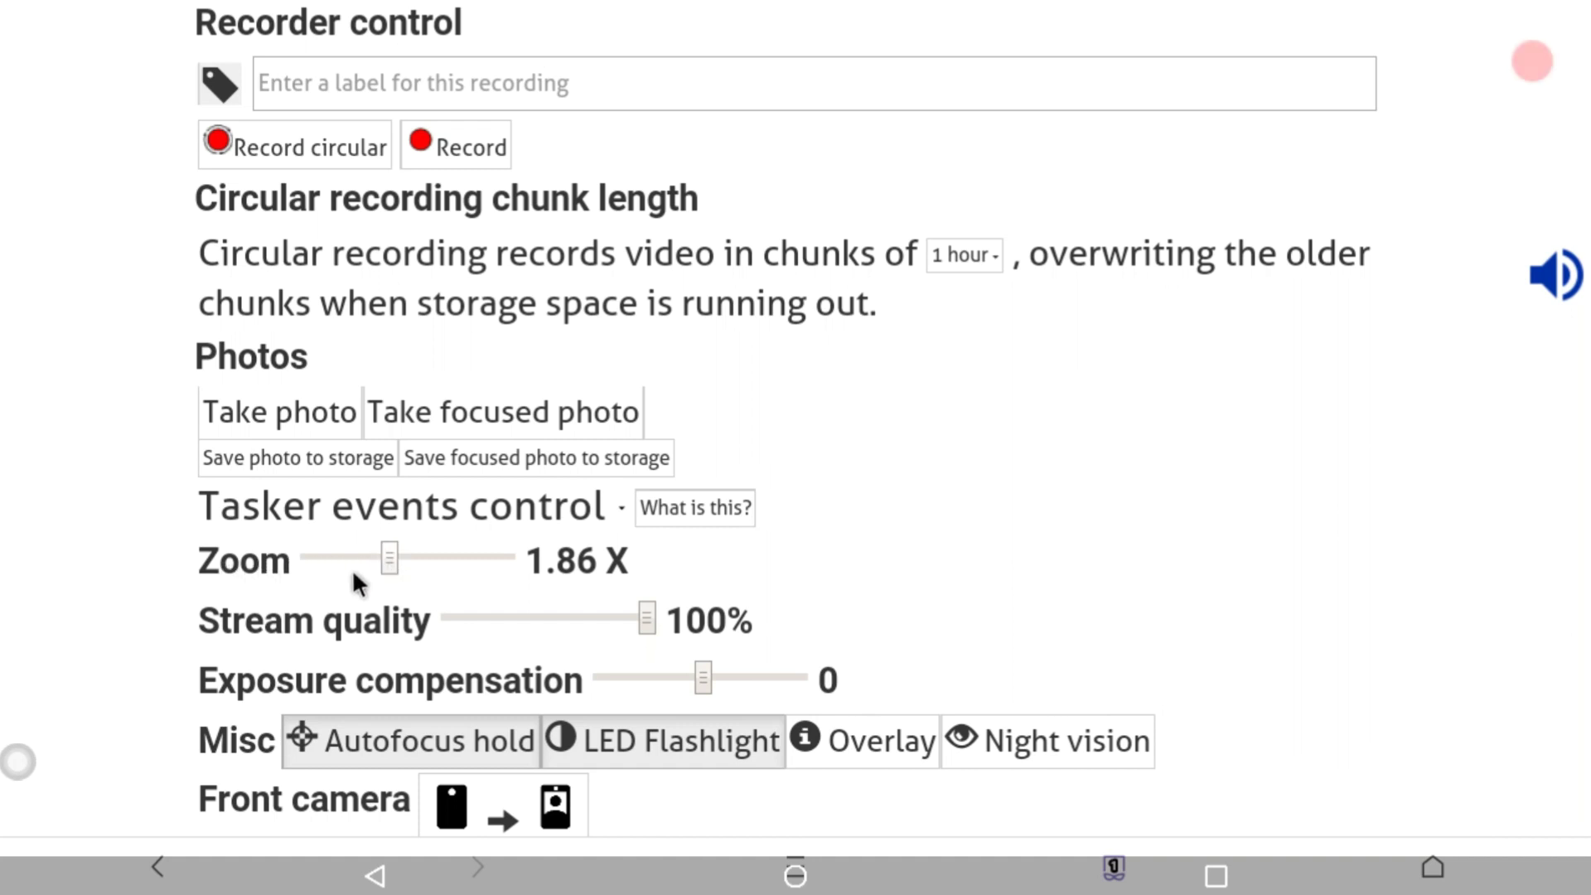
{"action": "left_click", "coordinate": [388, 567]}
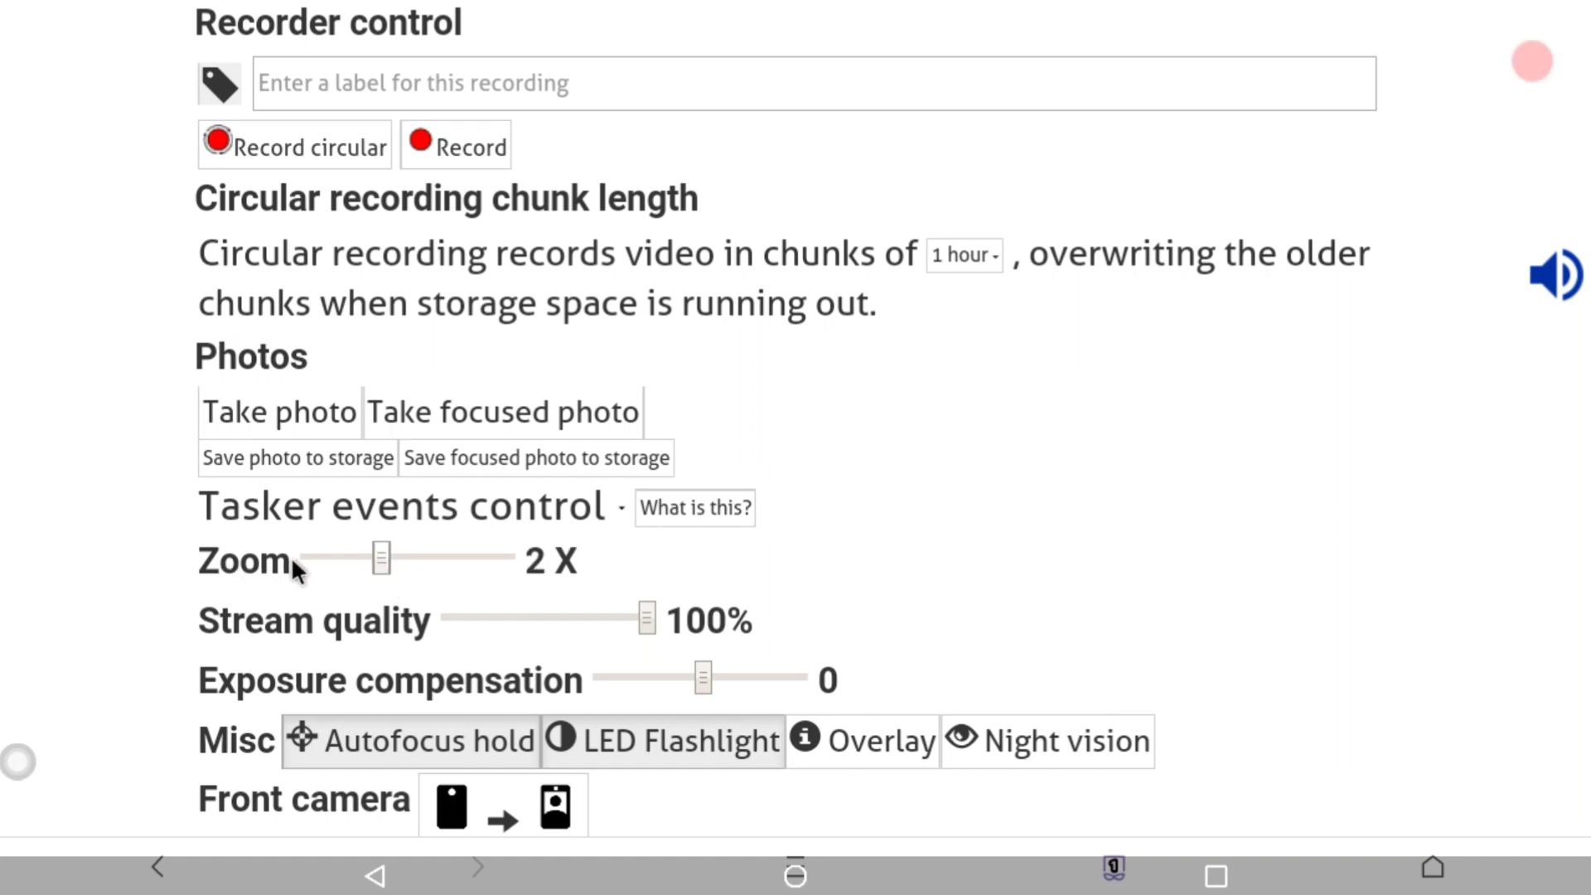
{"action": "left_click", "coordinate": [318, 549]}
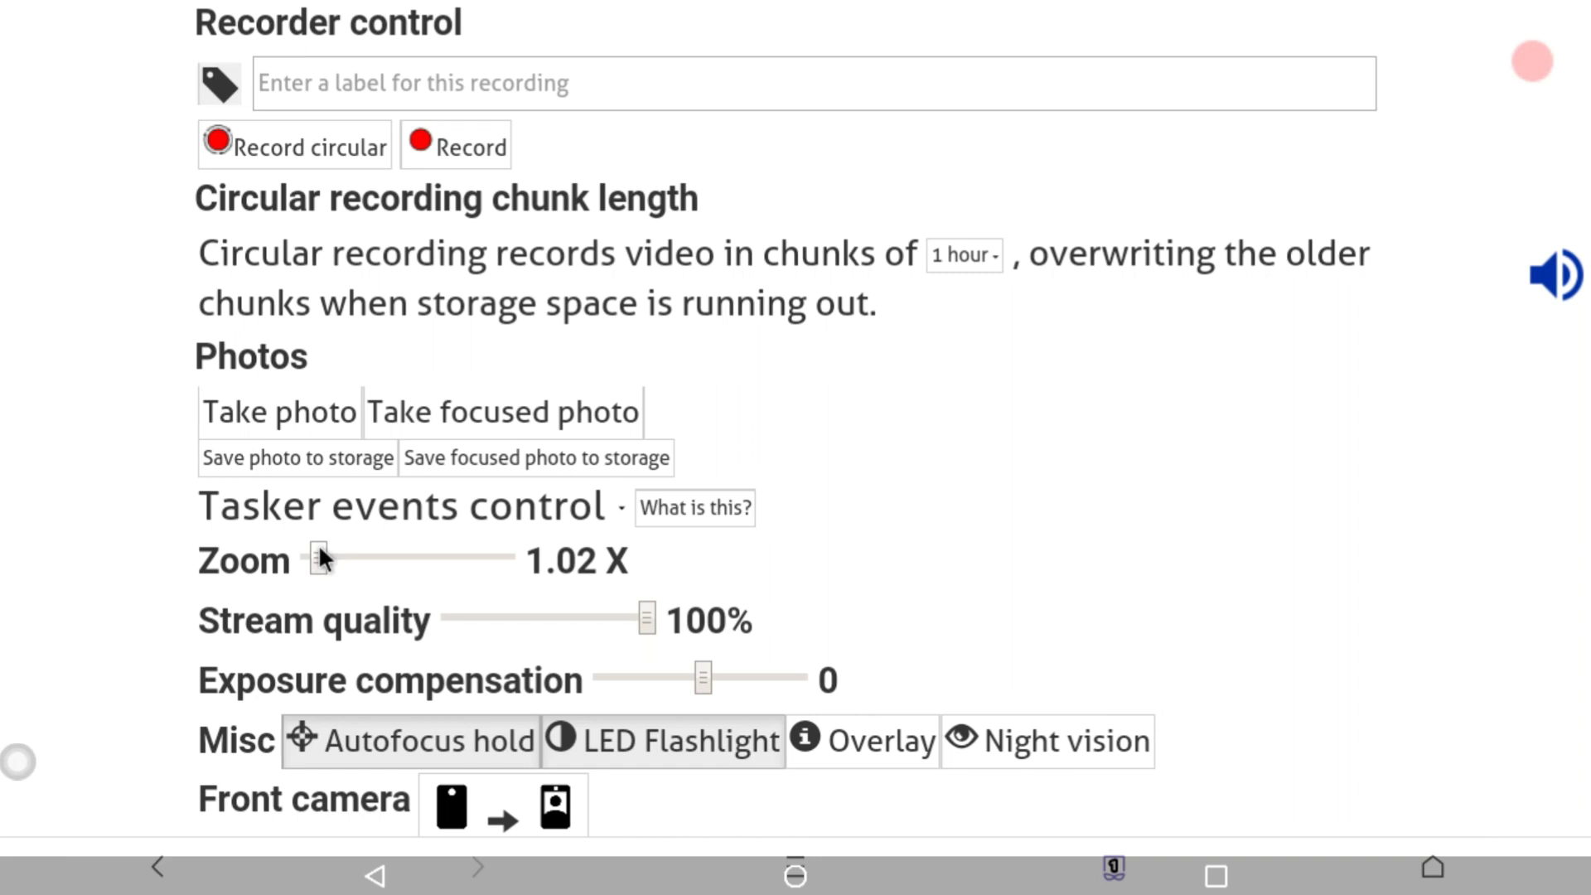
{"action": "scroll", "coordinate": [589, 575], "scroll_direction": "up", "scroll_amount": 3}
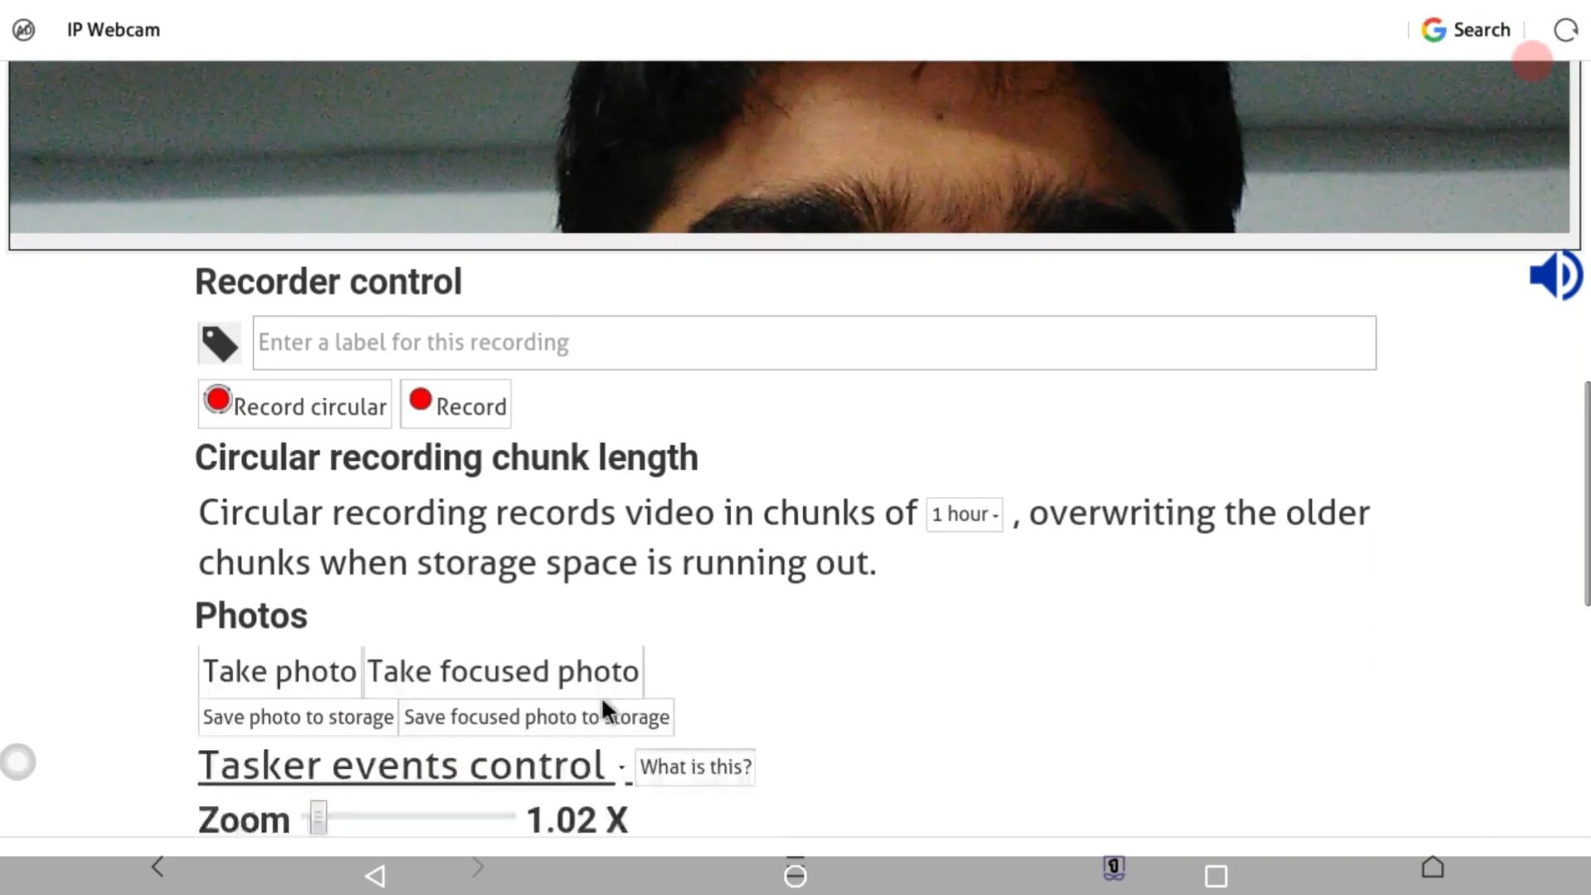
{"action": "scroll", "coordinate": [668, 572], "scroll_direction": "up", "scroll_amount": 6}
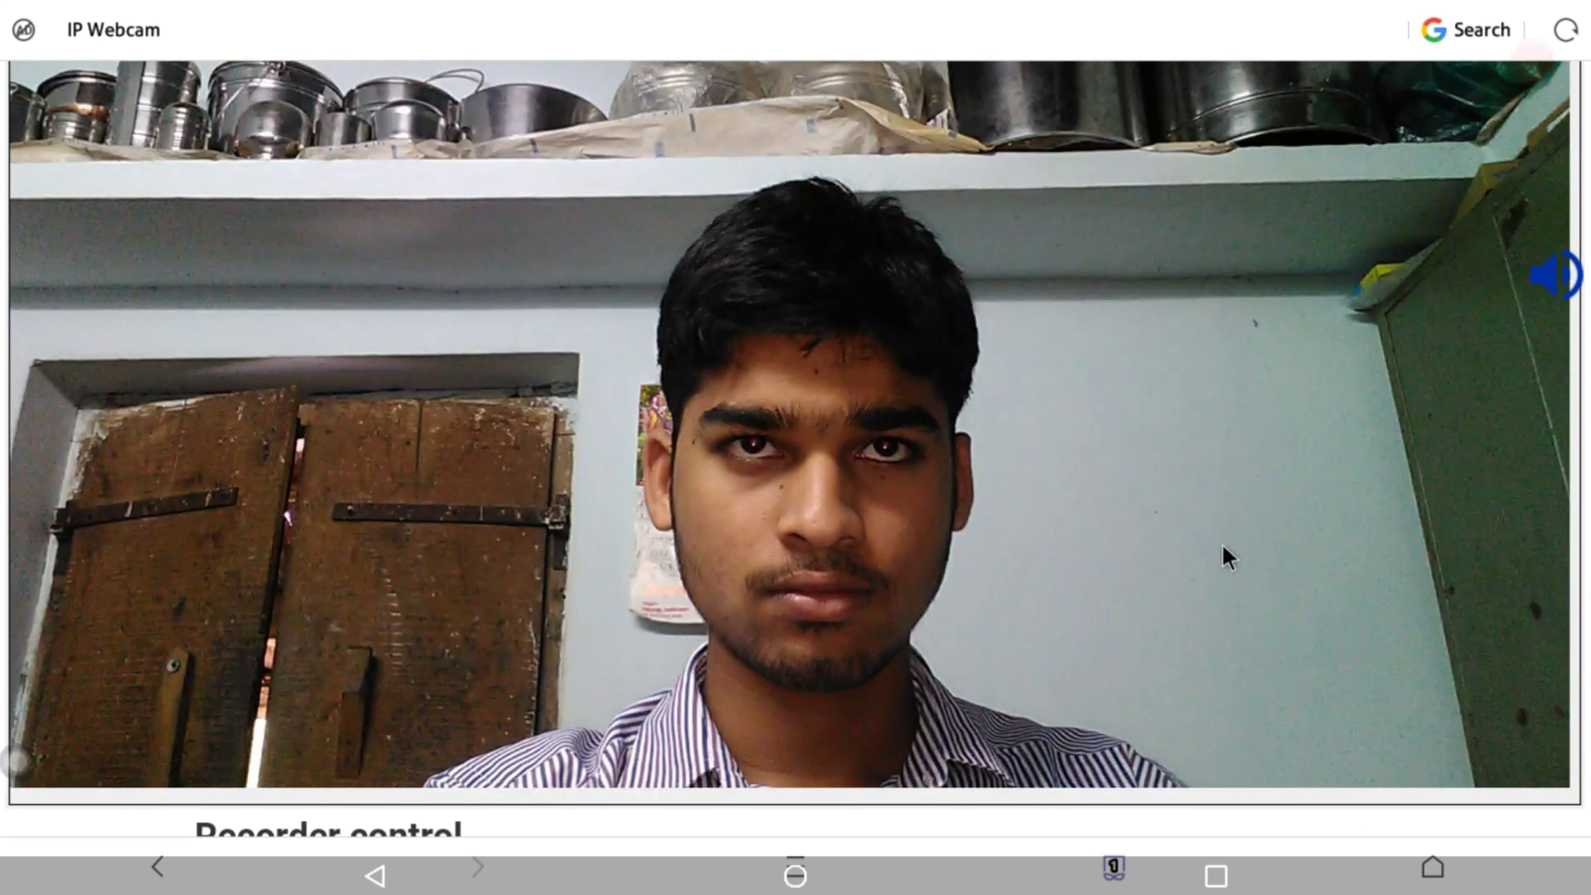
{"action": "scroll", "coordinate": [1223, 547], "scroll_direction": "down", "scroll_amount": 3}
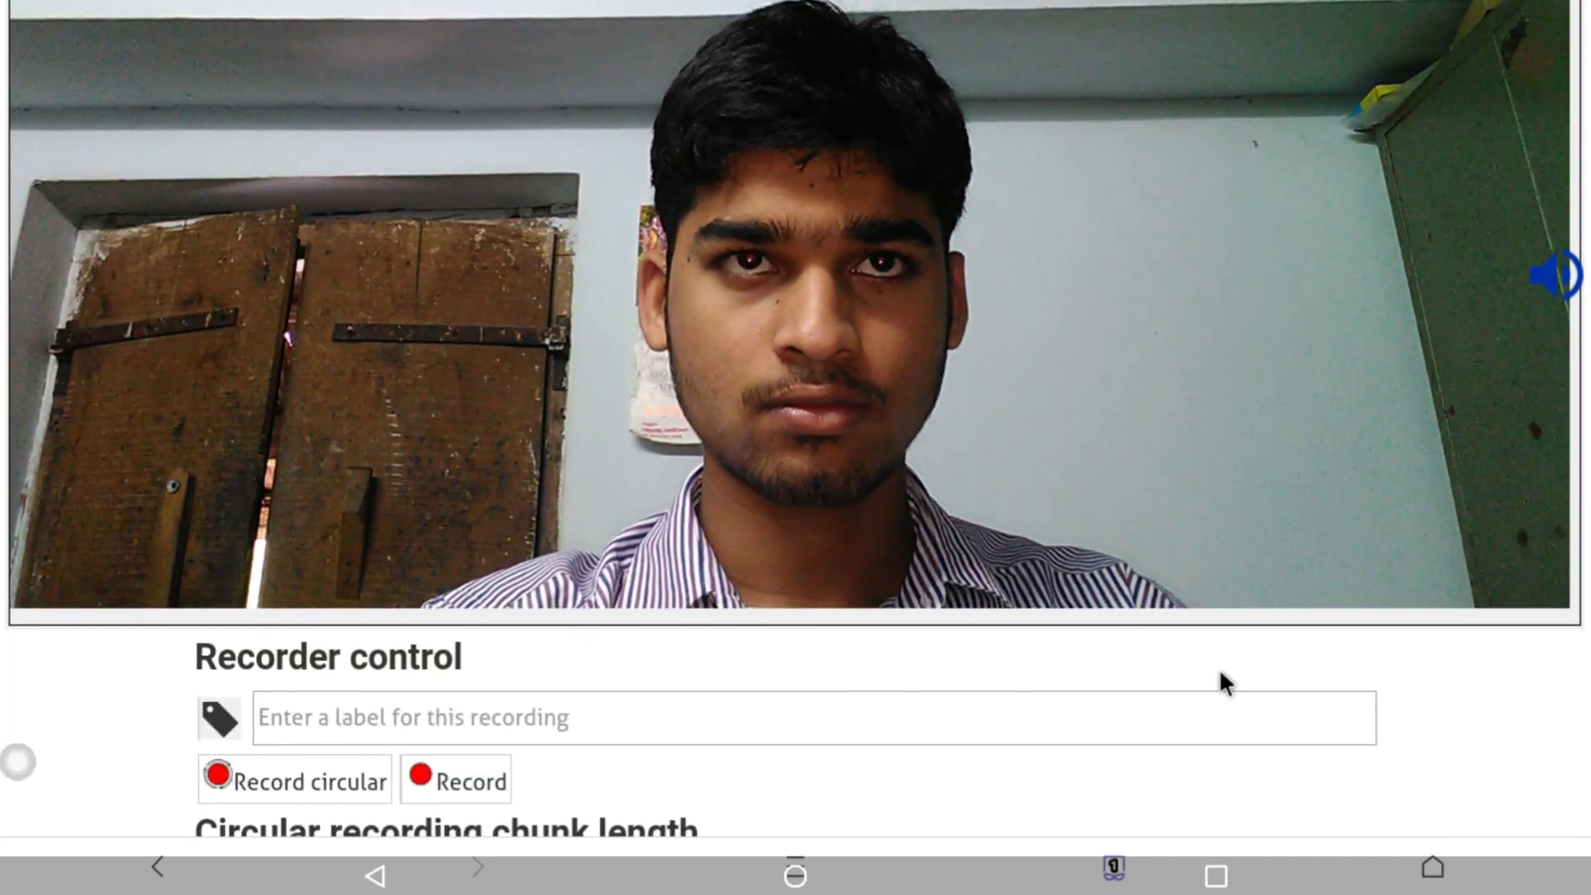
Step: Review the recording, photo, camera and motion detection controls below the feed, and look at the live picture again
{"action": "scroll", "coordinate": [1208, 663], "scroll_direction": "down", "scroll_amount": 7}
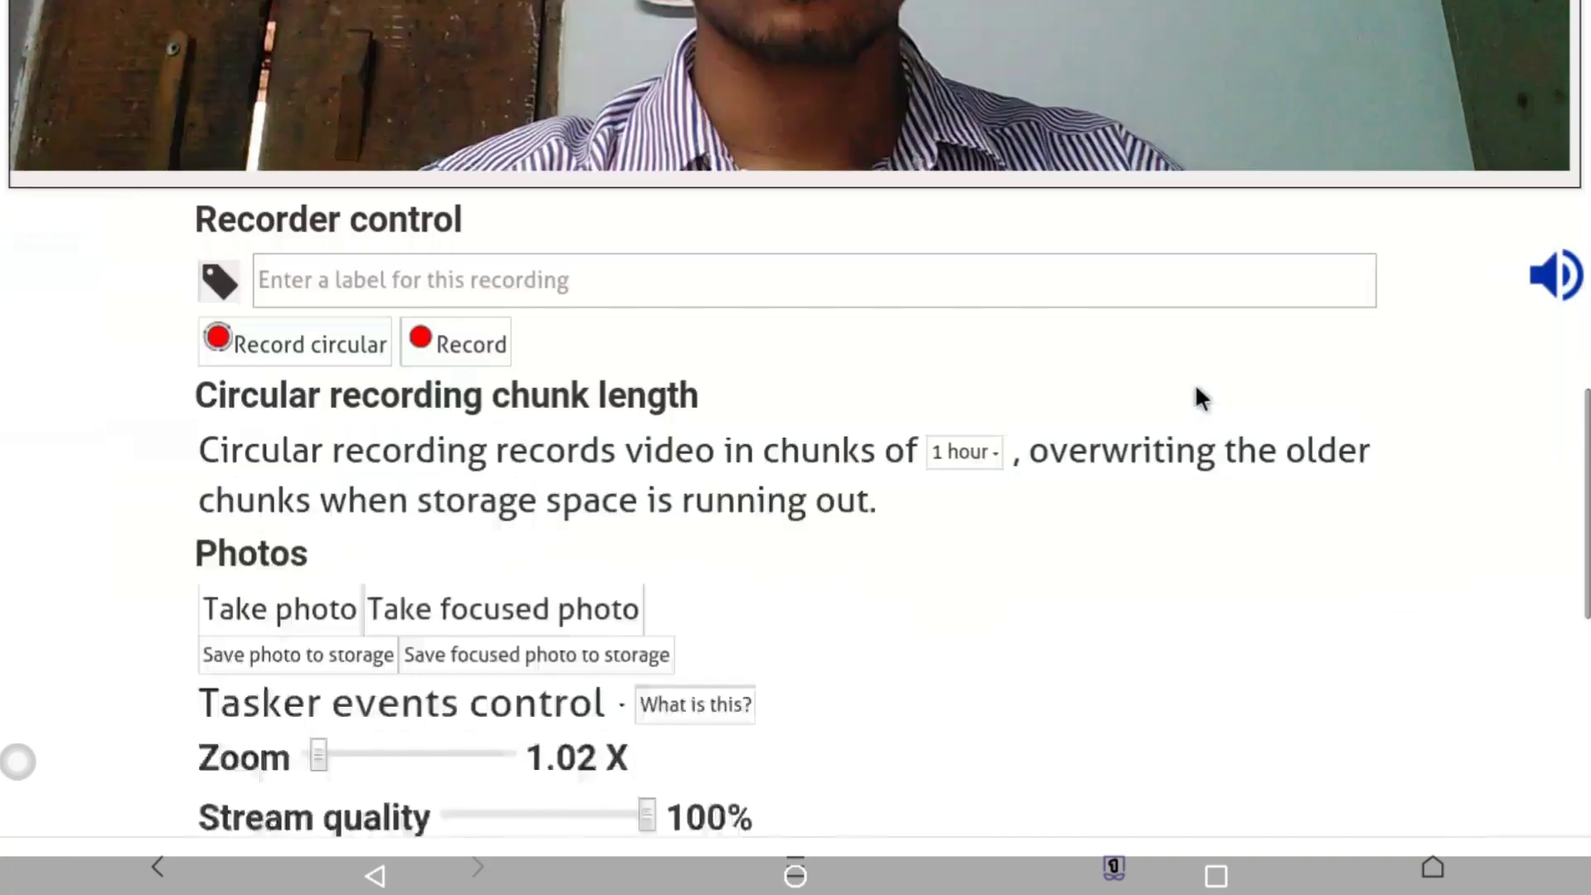
{"action": "scroll", "coordinate": [1202, 398], "scroll_direction": "down", "scroll_amount": 8}
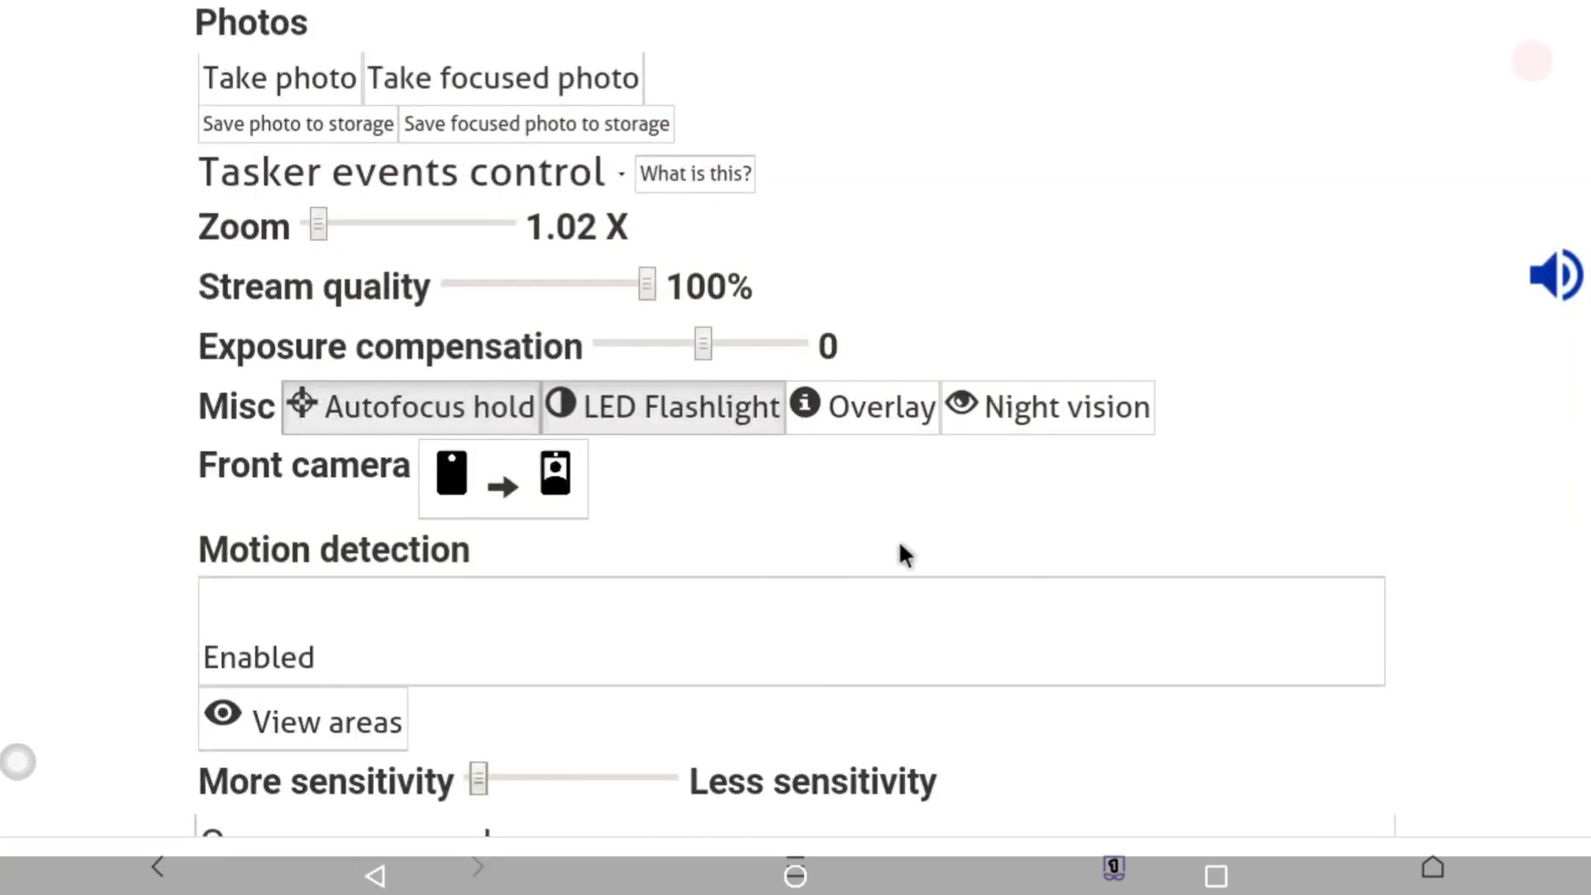
{"action": "scroll", "coordinate": [888, 365], "scroll_direction": "up", "scroll_amount": 5}
{"action": "scroll", "coordinate": [950, 401], "scroll_direction": "up", "scroll_amount": 6}
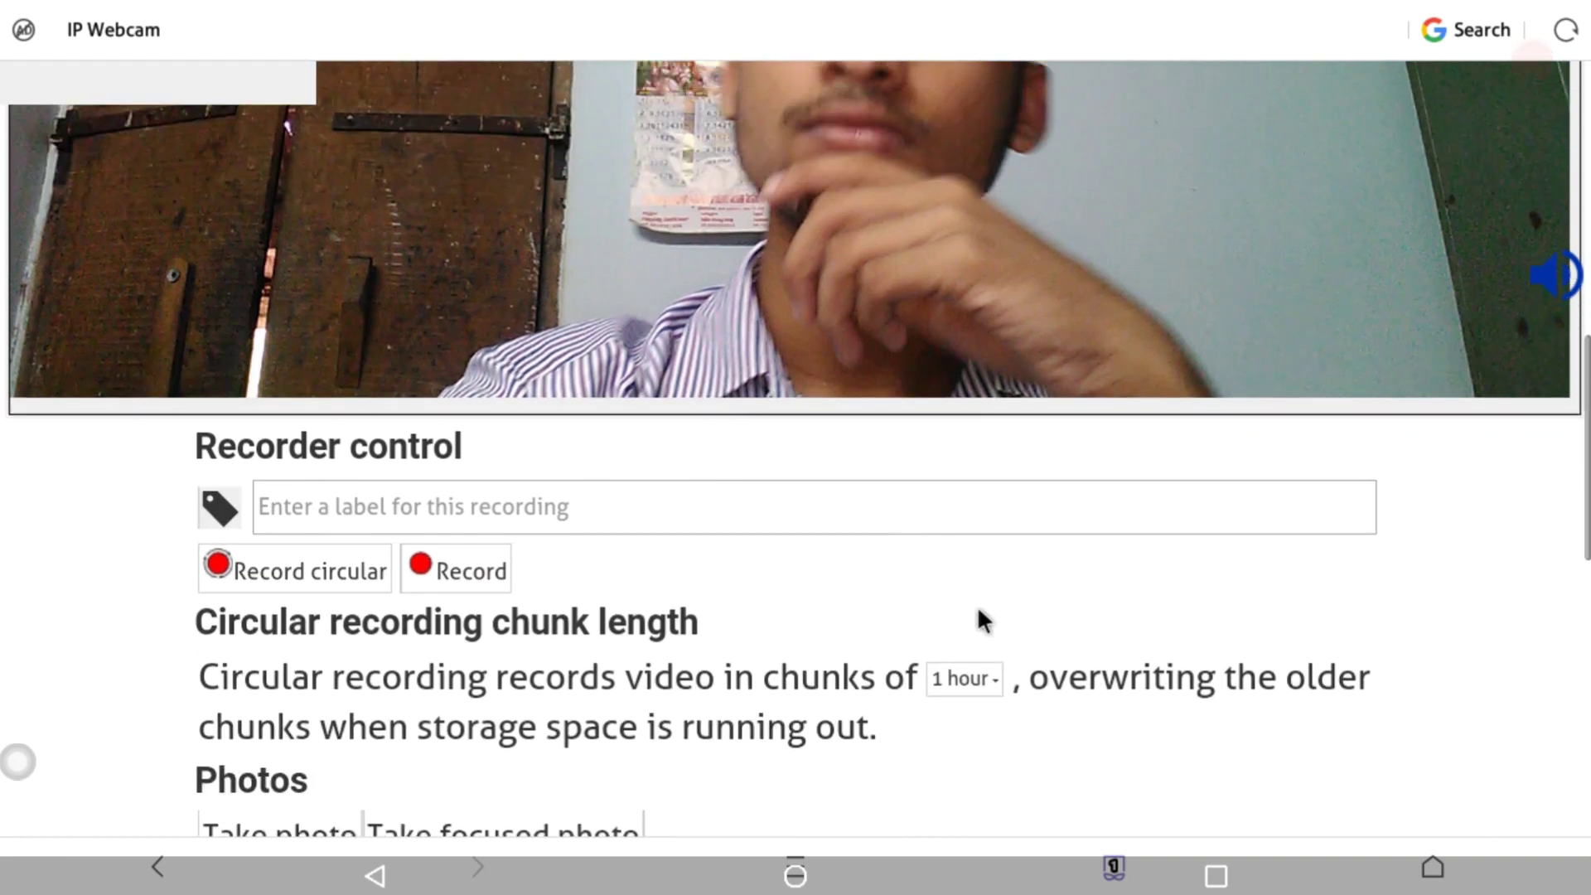
{"action": "scroll", "coordinate": [990, 563], "scroll_direction": "up", "scroll_amount": 2}
{"action": "scroll", "coordinate": [1017, 580], "scroll_direction": "up", "scroll_amount": 8}
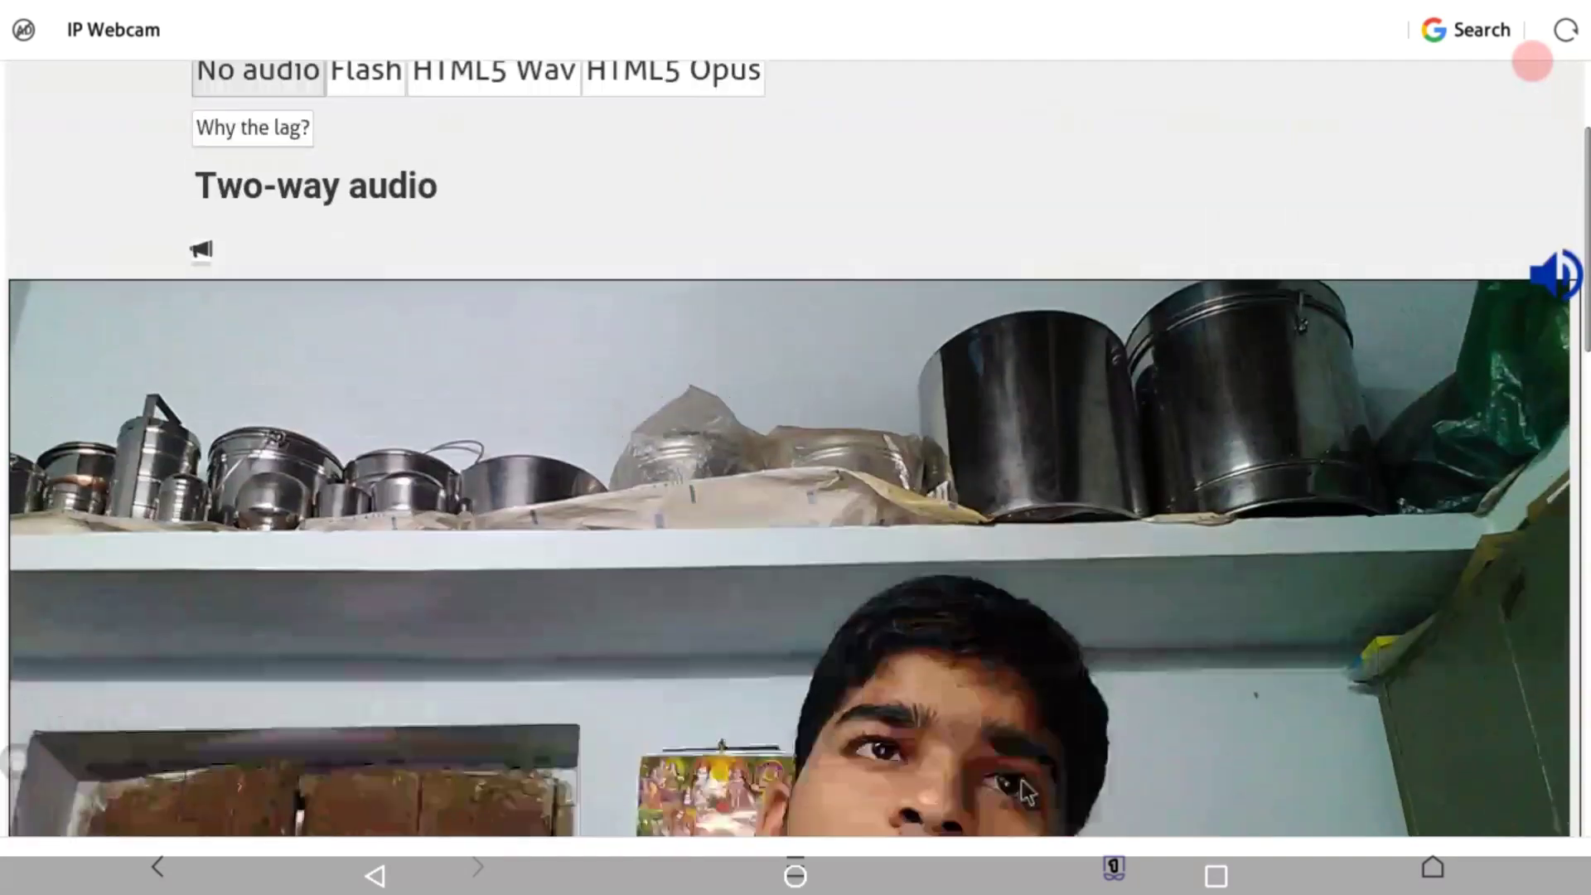
{"action": "scroll", "coordinate": [1021, 617], "scroll_direction": "down", "scroll_amount": 3}
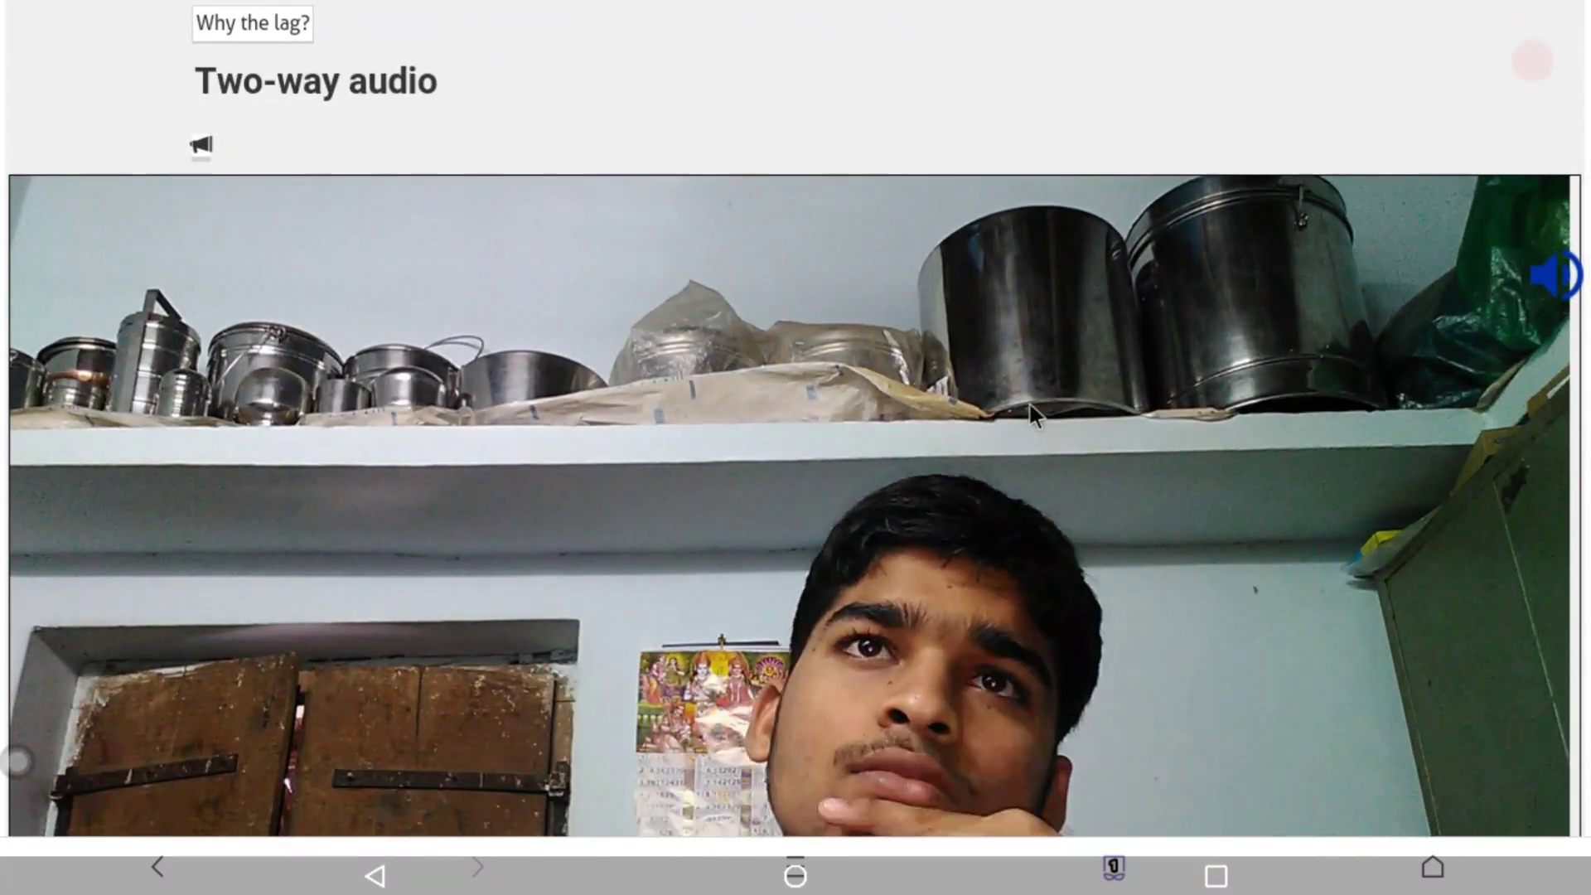
{"action": "scroll", "coordinate": [1031, 404], "scroll_direction": "down", "scroll_amount": 8}
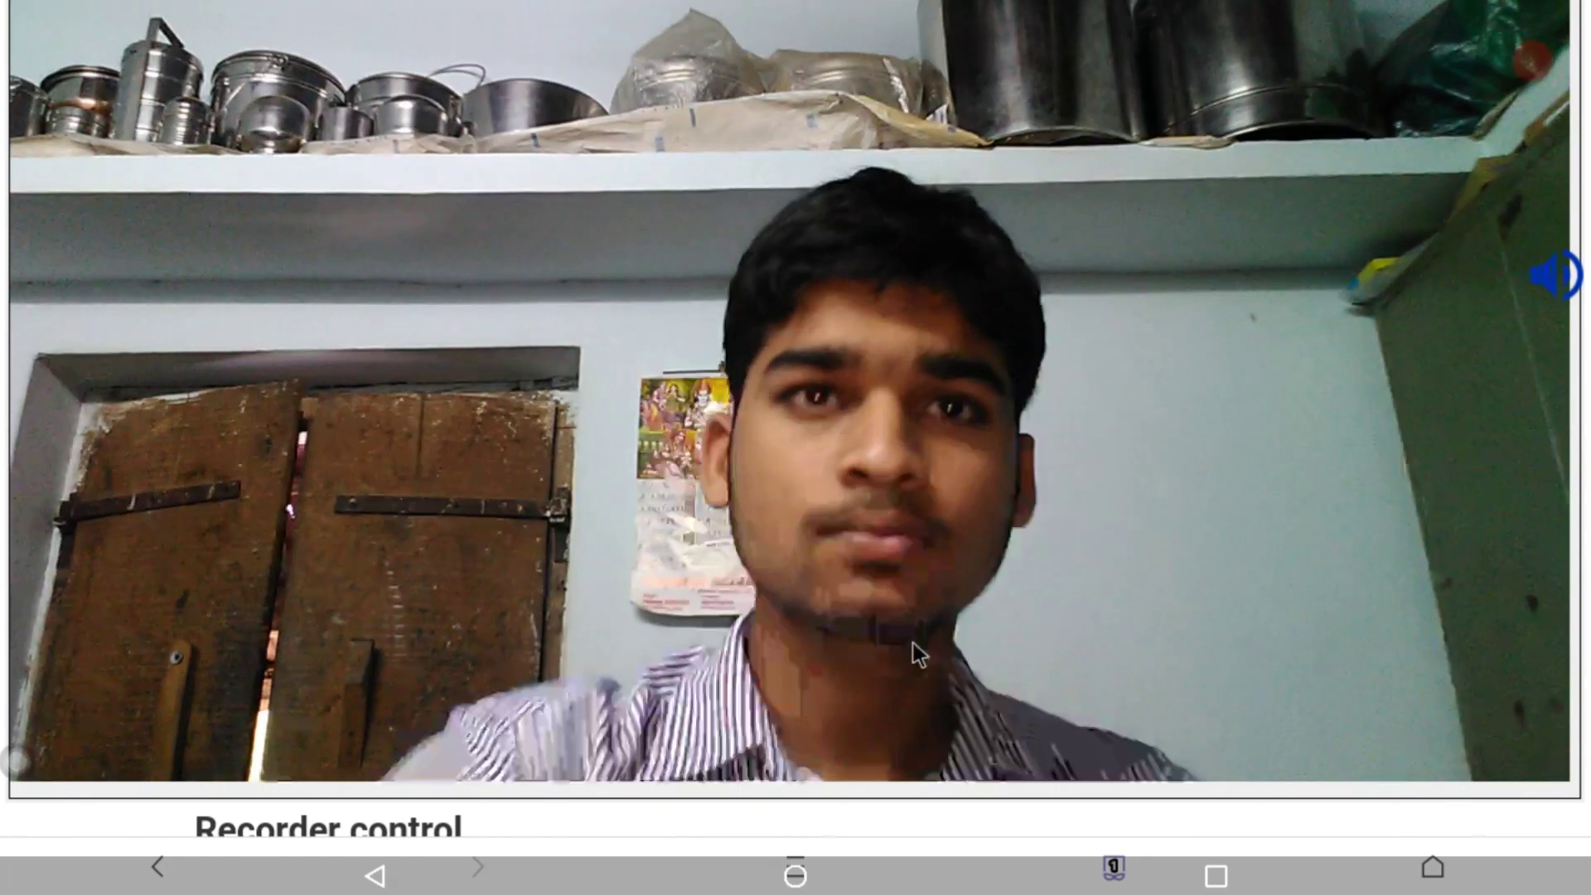
Step: Enable motion detection with the sensitivity slider at the Less sensitivity end, and check the live feed
{"action": "left_click_drag", "start_coordinate": [915, 650], "coordinate": [921, 421]}
{"action": "scroll", "coordinate": [868, 646], "scroll_direction": "down", "scroll_amount": 8}
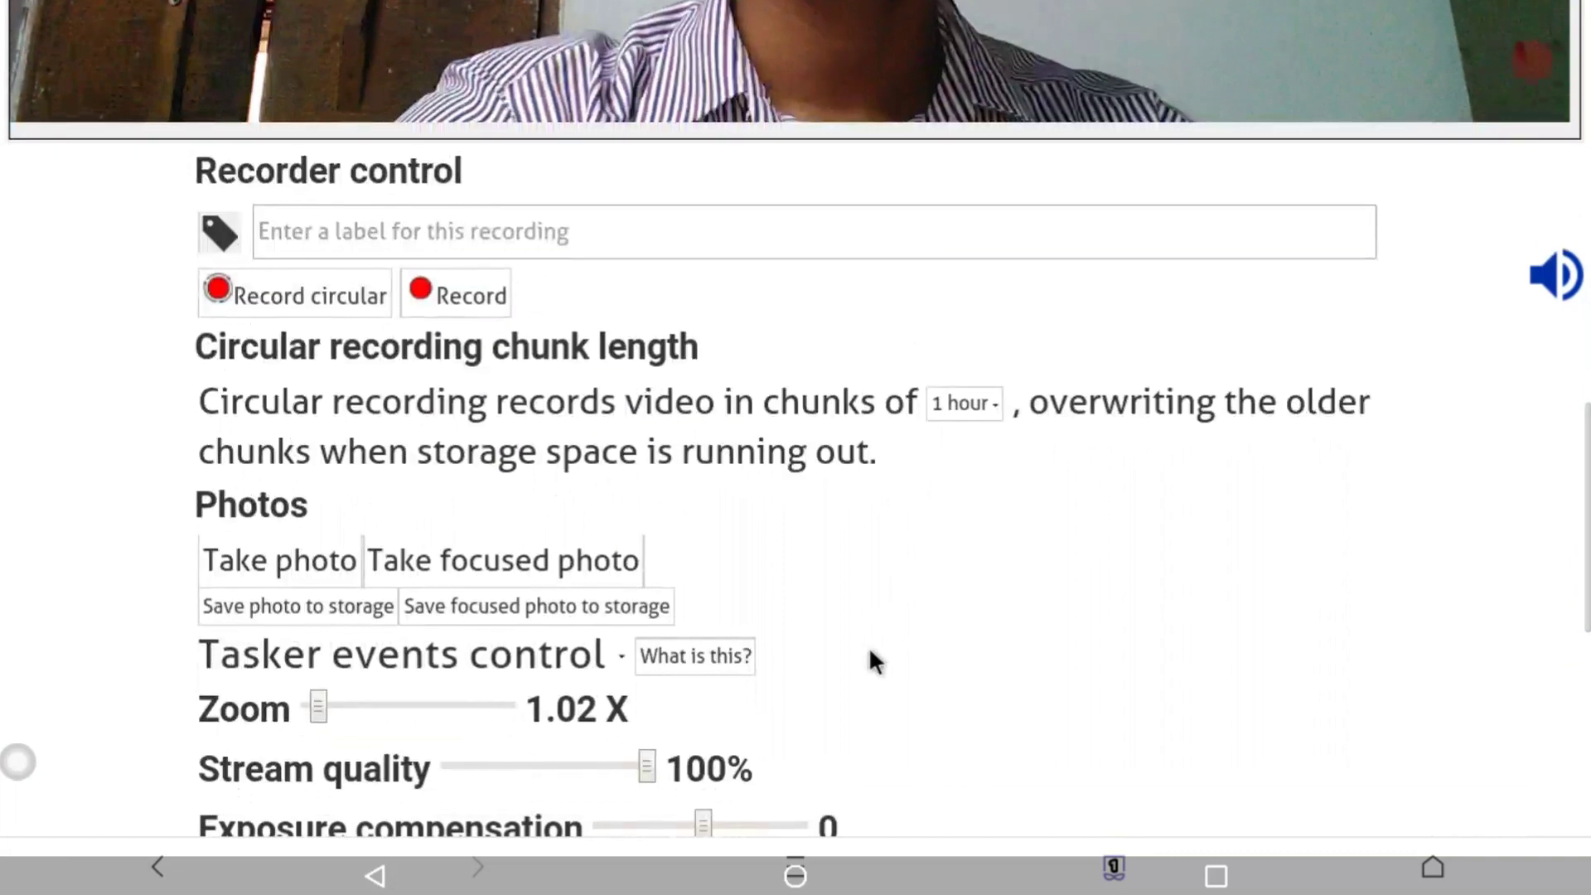
{"action": "scroll", "coordinate": [812, 626], "scroll_direction": "down", "scroll_amount": 2}
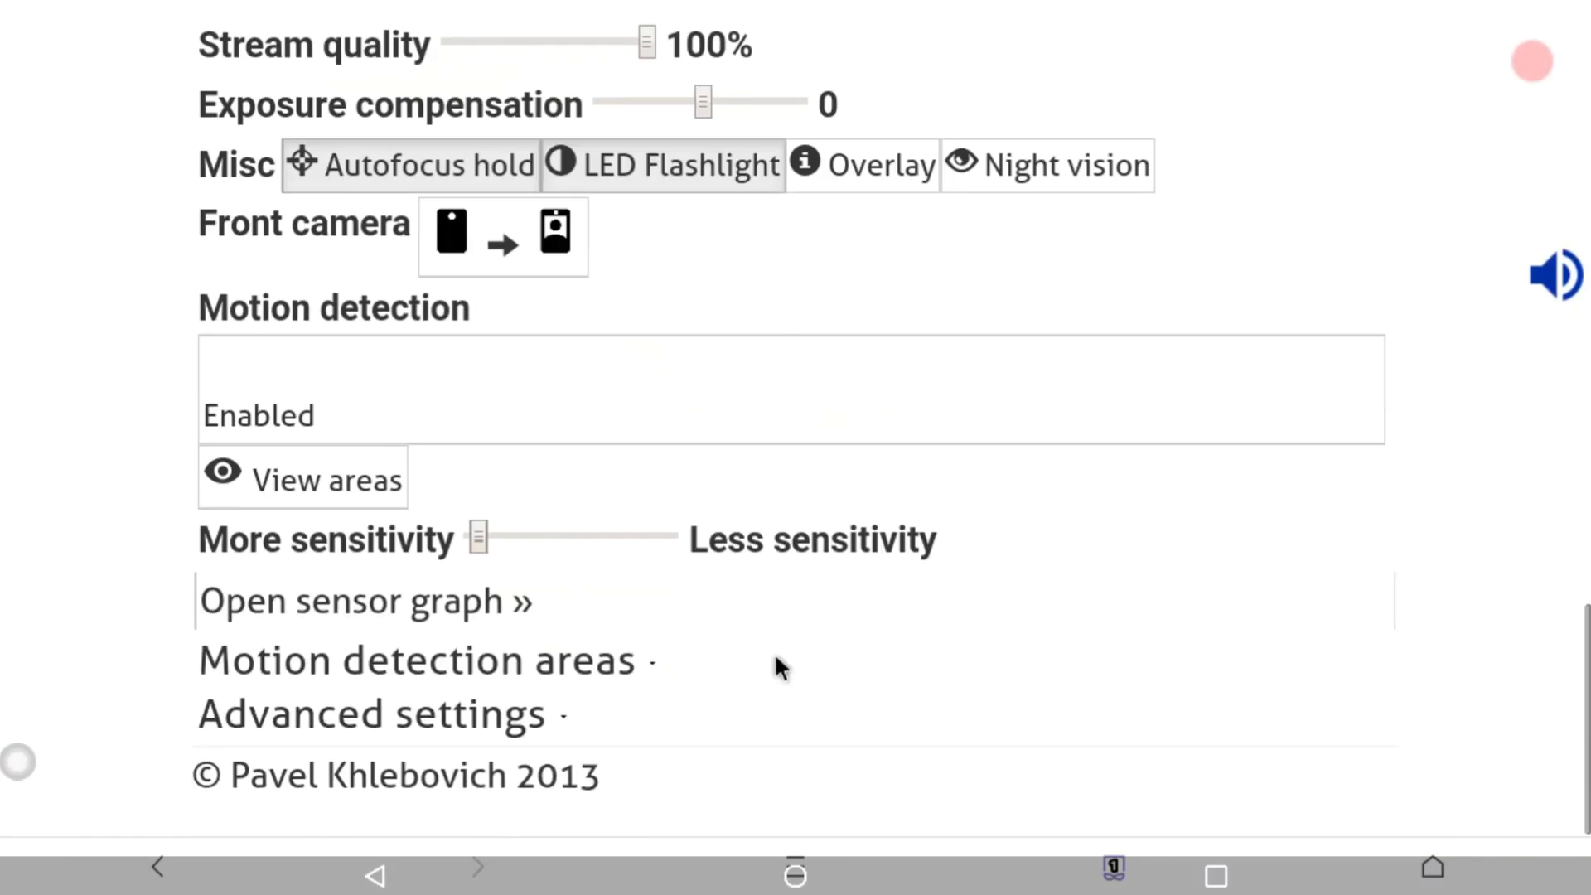
{"action": "left_click", "coordinate": [596, 531]}
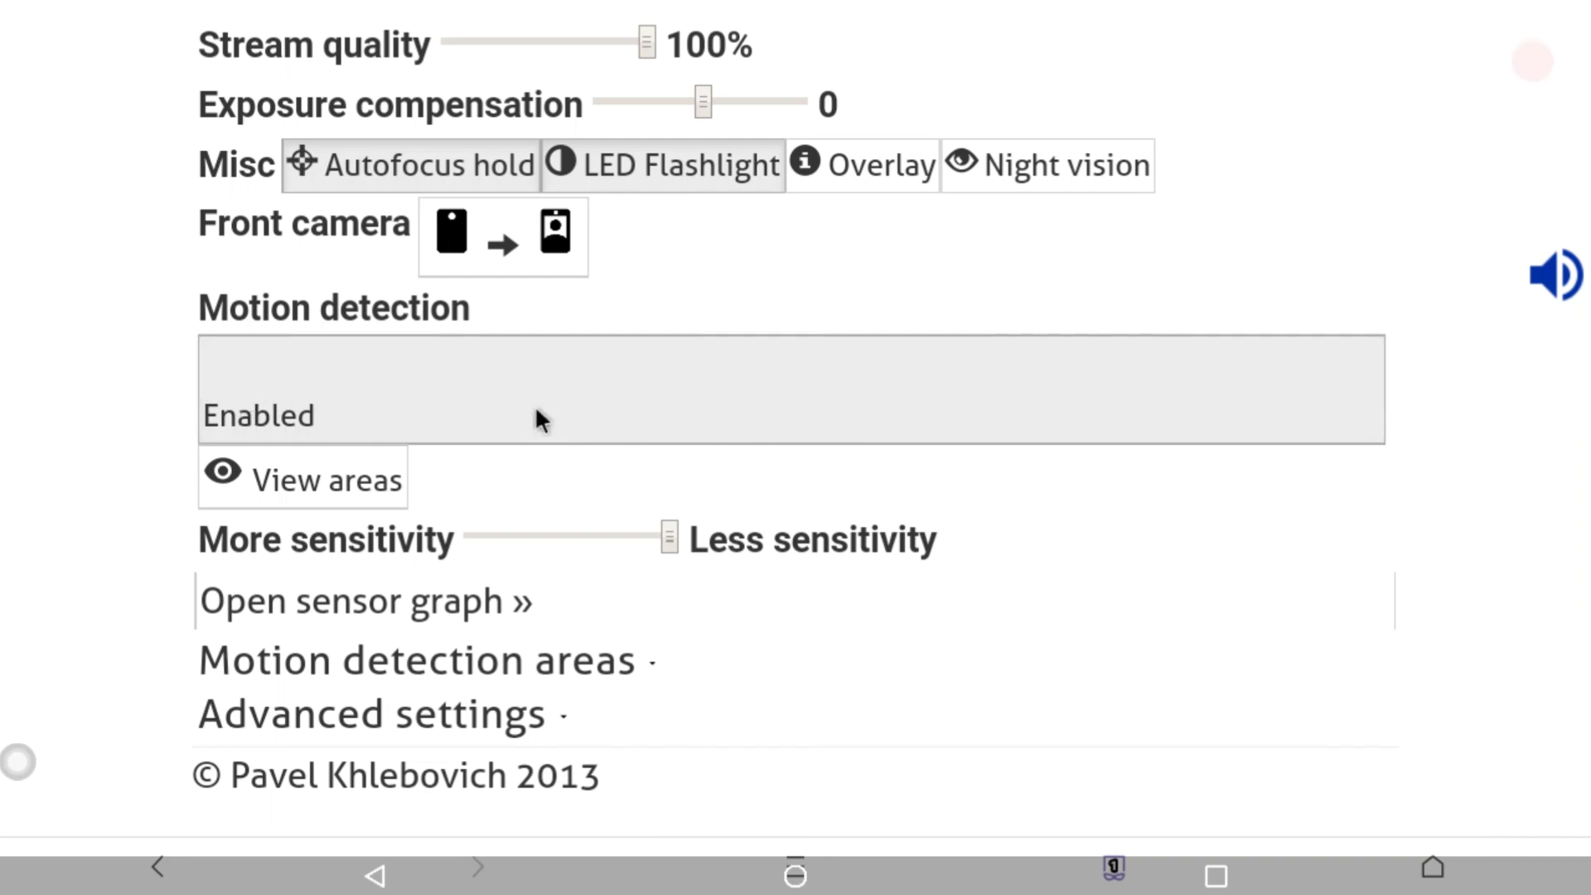
{"action": "scroll", "coordinate": [1069, 248], "scroll_direction": "up", "scroll_amount": 10}
{"action": "scroll", "coordinate": [1122, 713], "scroll_direction": "up", "scroll_amount": 2}
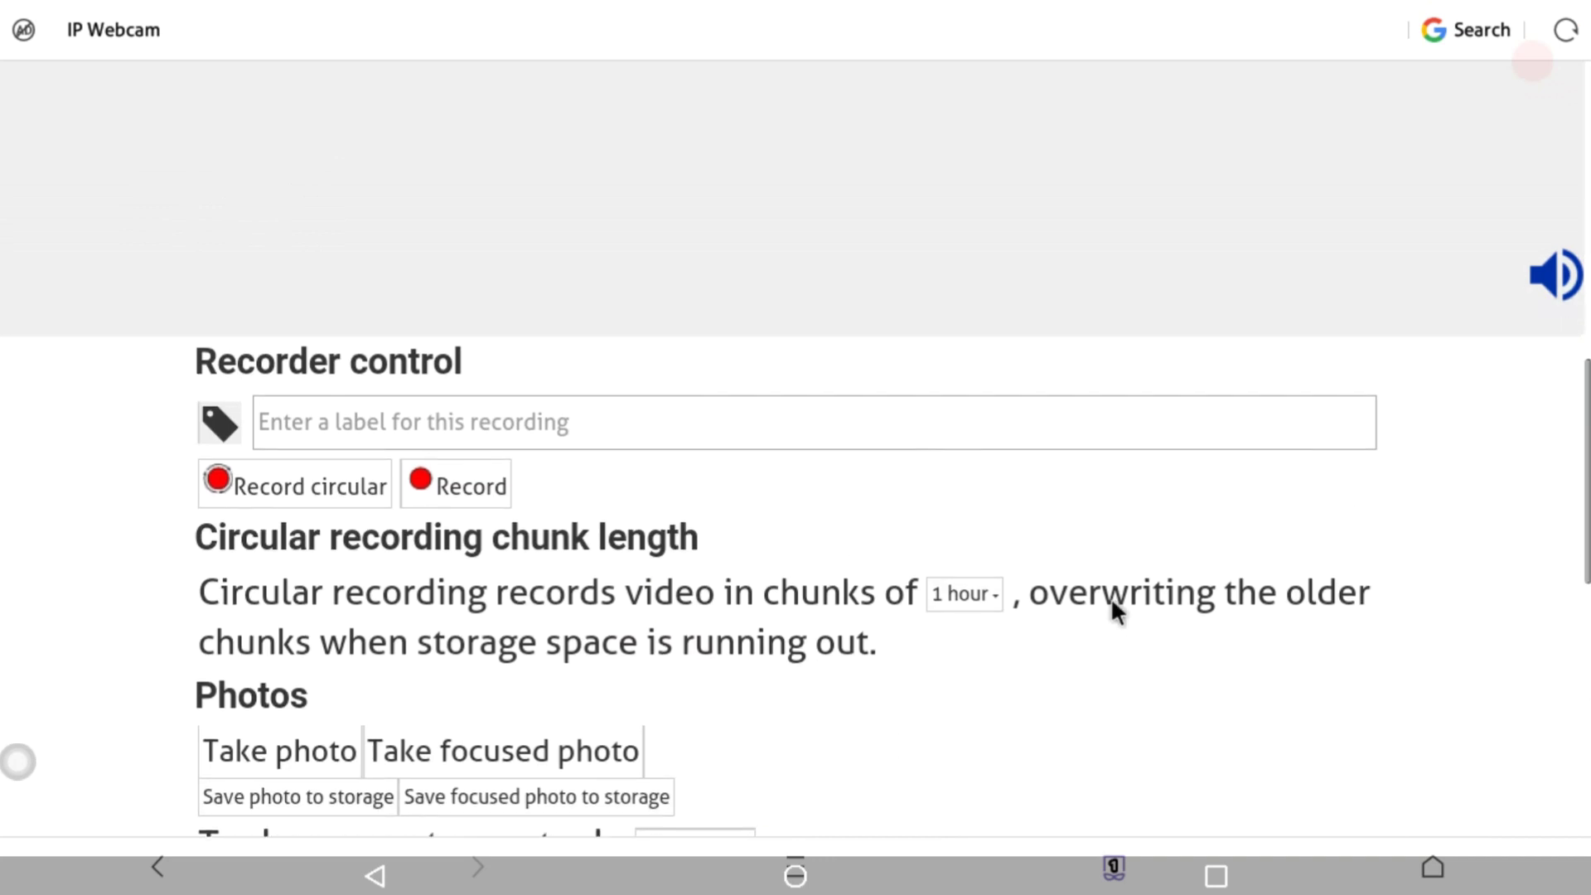
{"action": "scroll", "coordinate": [1110, 479], "scroll_direction": "up", "scroll_amount": 1}
{"action": "scroll", "coordinate": [1115, 647], "scroll_direction": "up", "scroll_amount": 2}
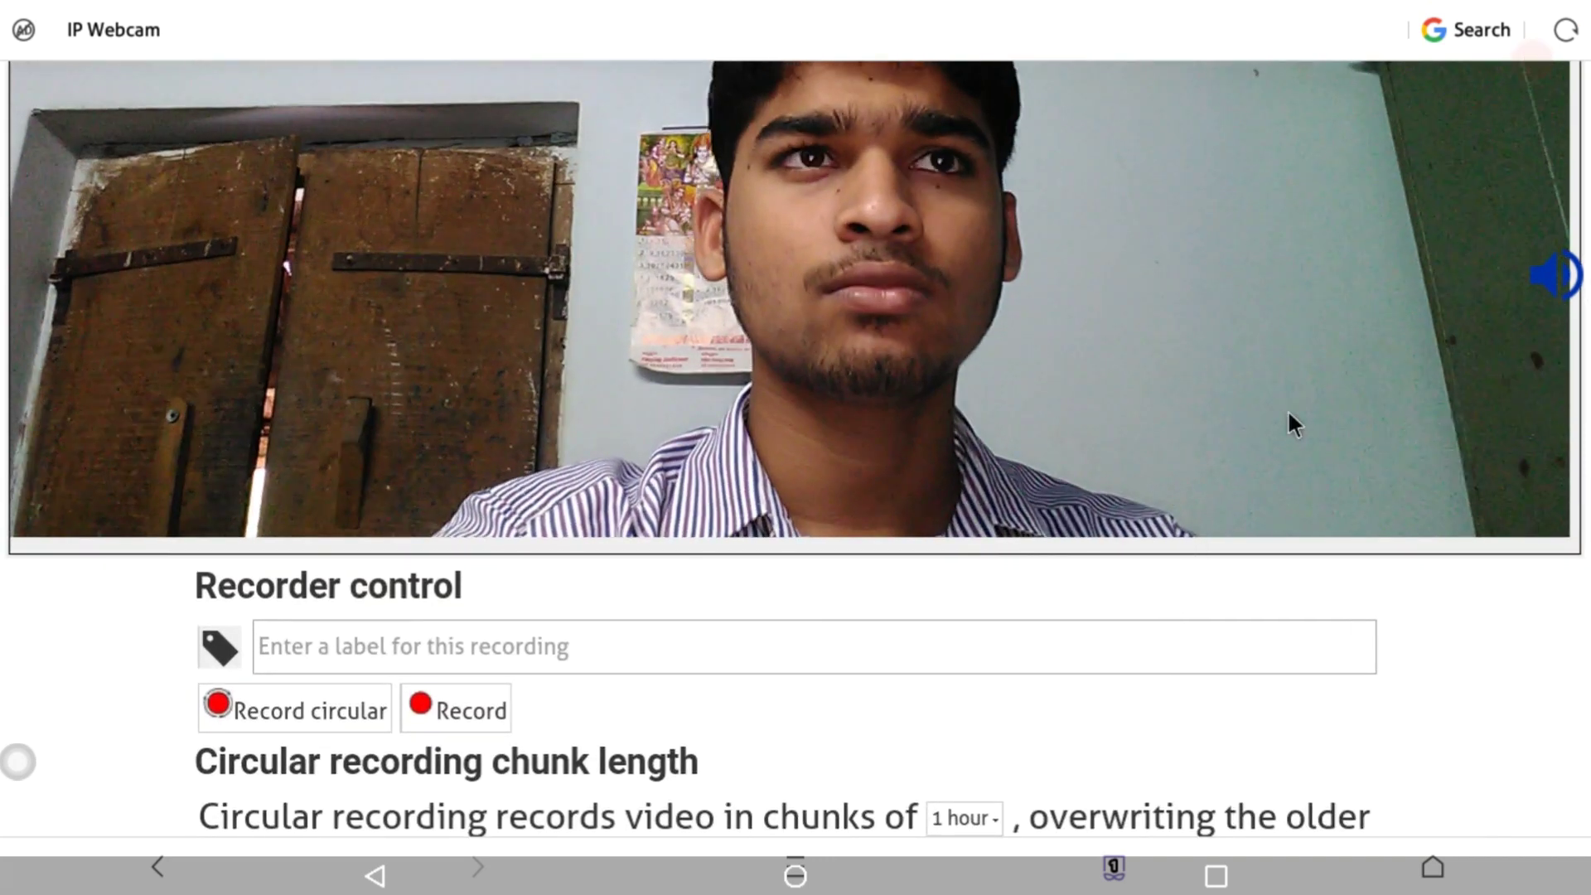
{"action": "scroll", "coordinate": [1301, 563], "scroll_direction": "up", "scroll_amount": 2}
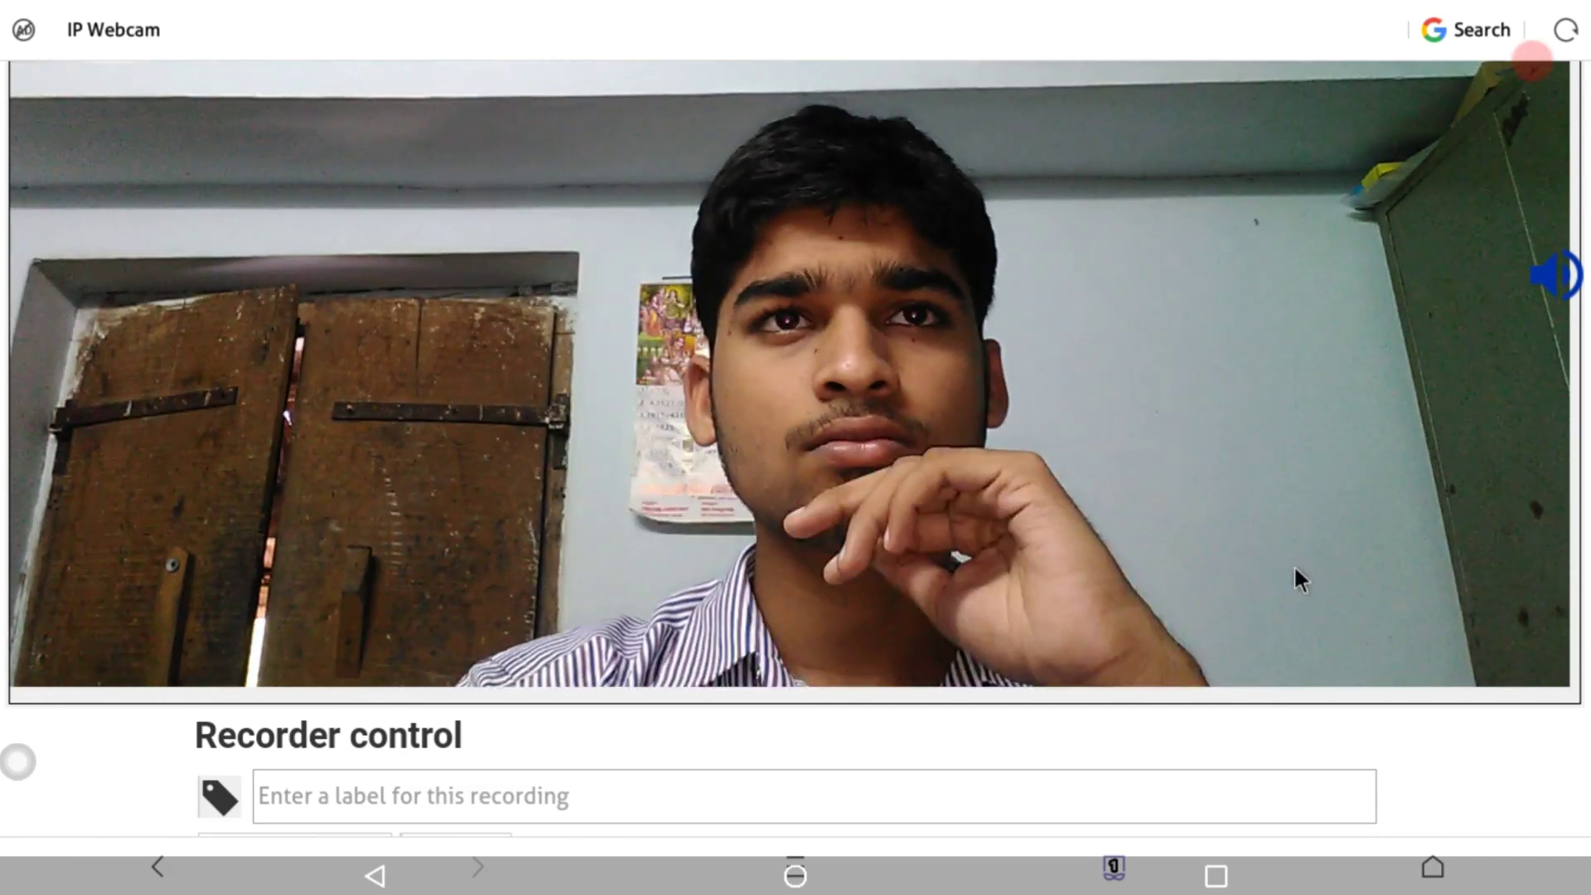
Step: Change the video renderer to Javascript and view the live feed it delivers
{"action": "left_click_drag", "start_coordinate": [1135, 231], "coordinate": [1121, 715]}
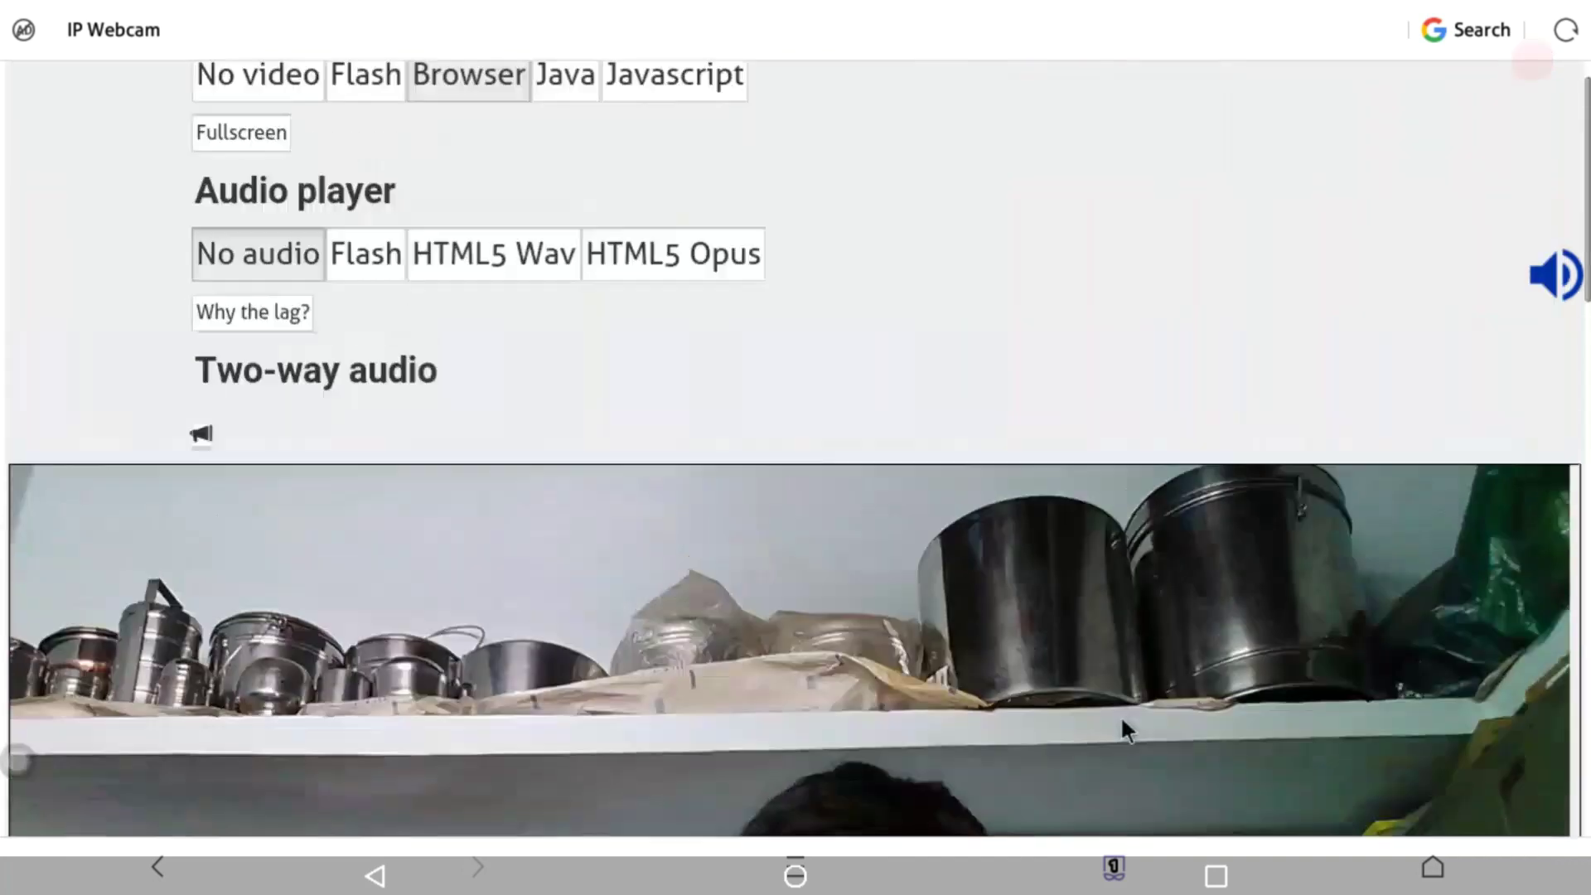
{"action": "left_click_drag", "start_coordinate": [959, 377], "coordinate": [977, 550]}
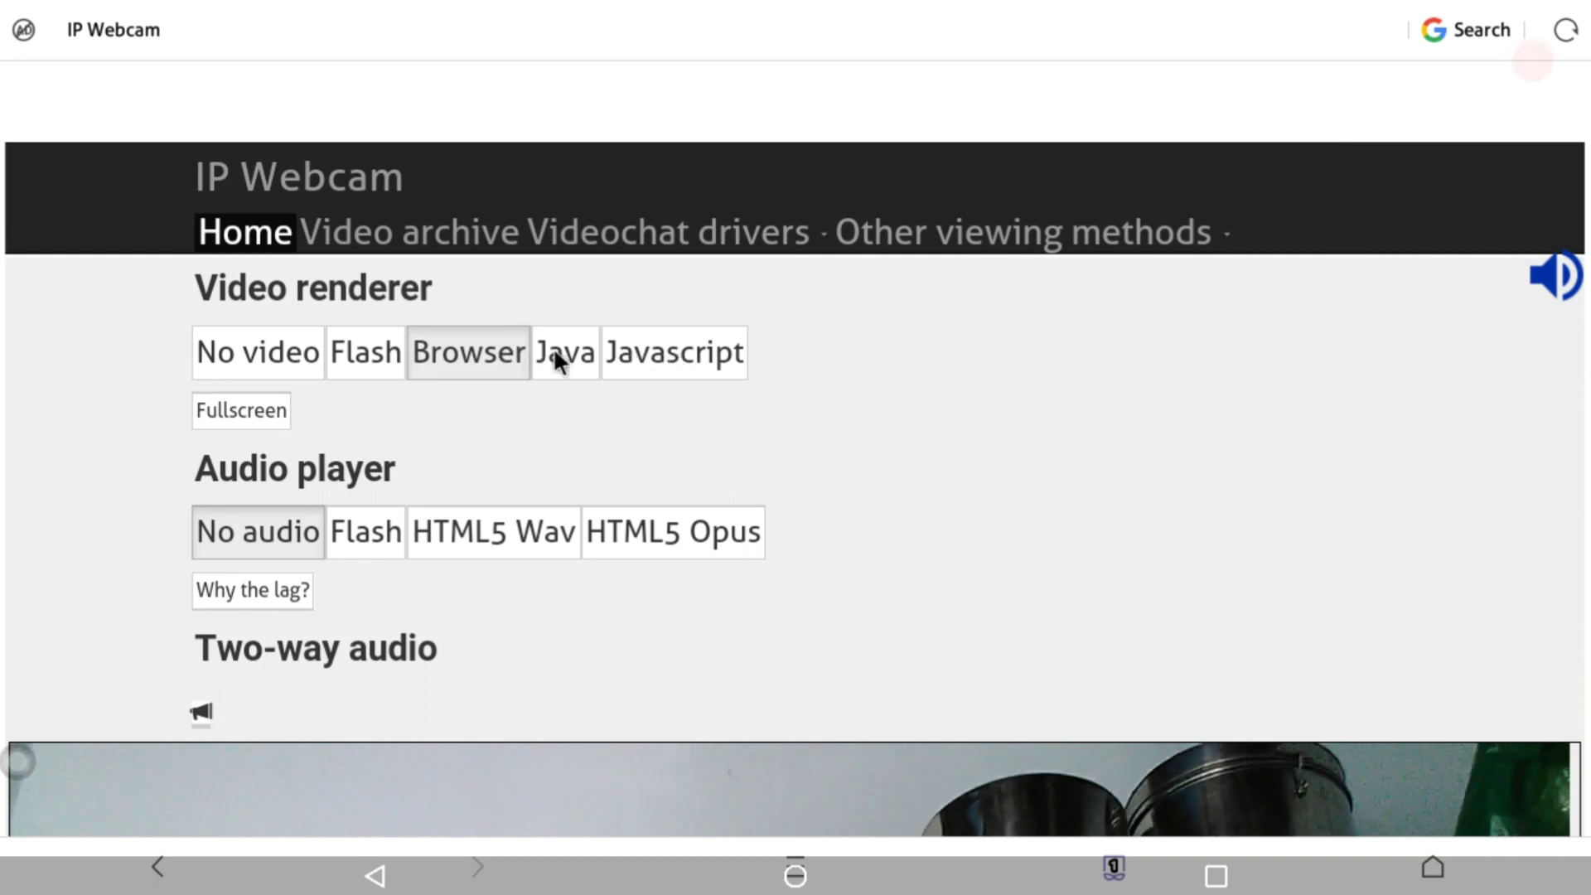
{"action": "left_click", "coordinate": [605, 352]}
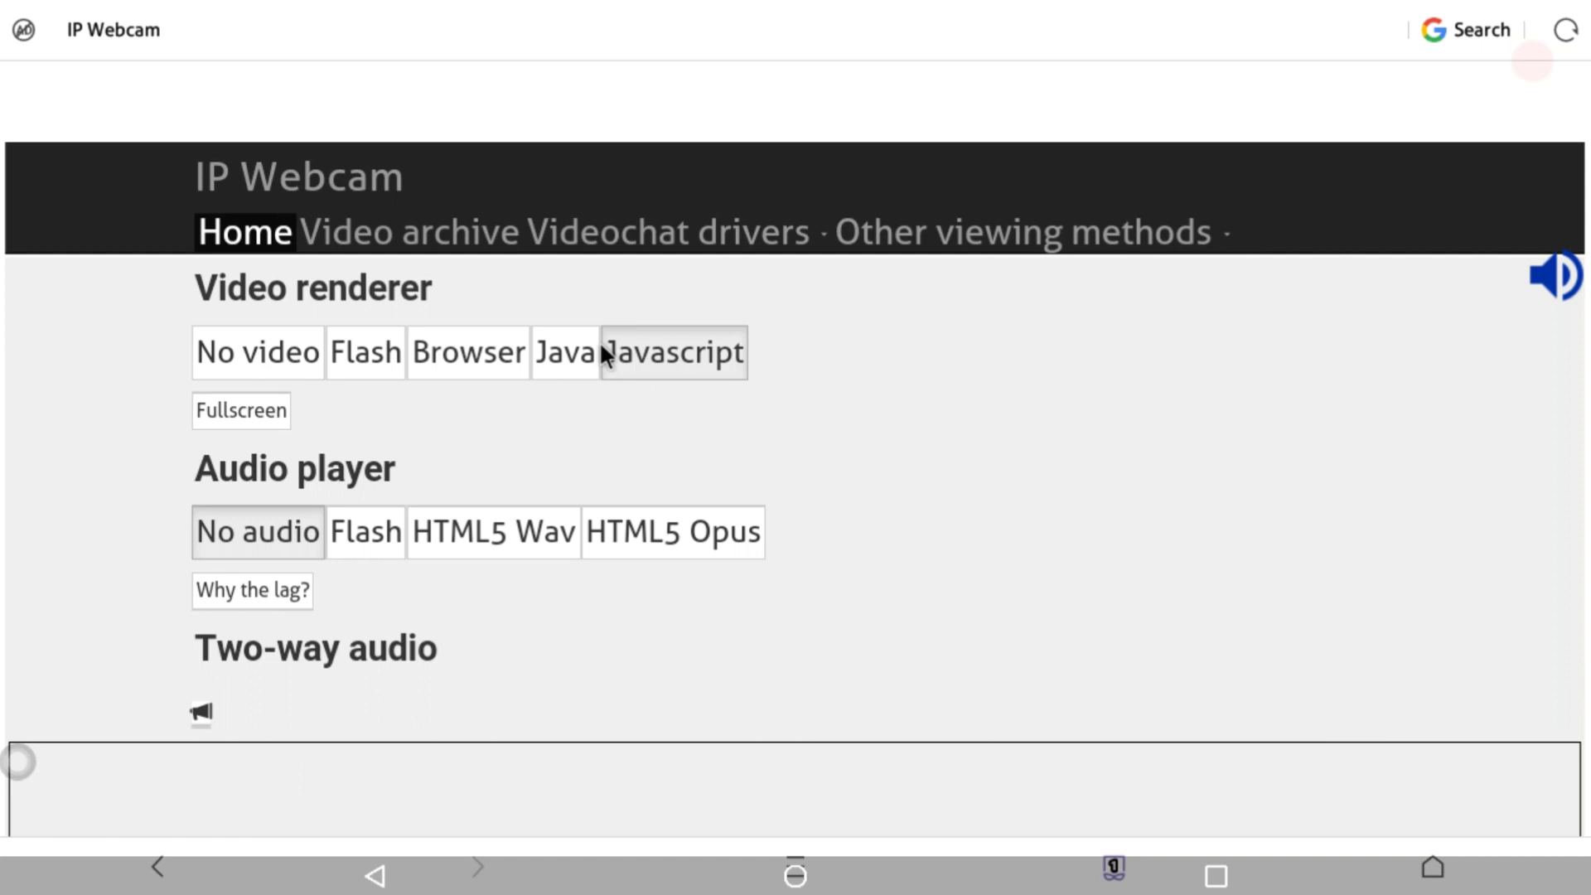
{"action": "scroll", "coordinate": [987, 556], "scroll_direction": "down", "scroll_amount": 2}
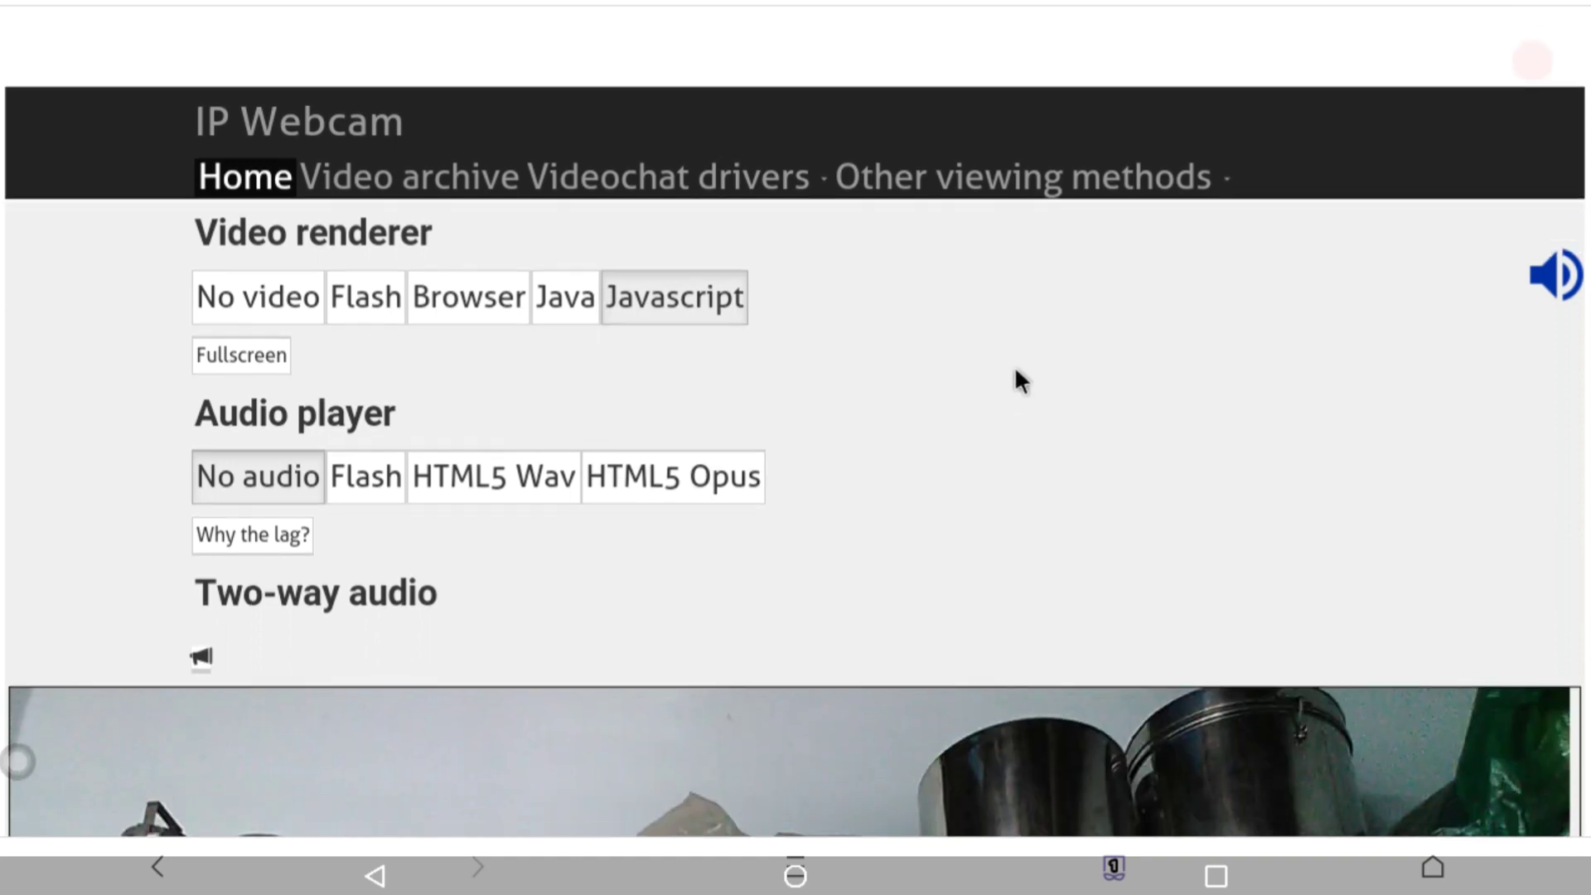
{"action": "scroll", "coordinate": [1018, 535], "scroll_direction": "down", "scroll_amount": 10}
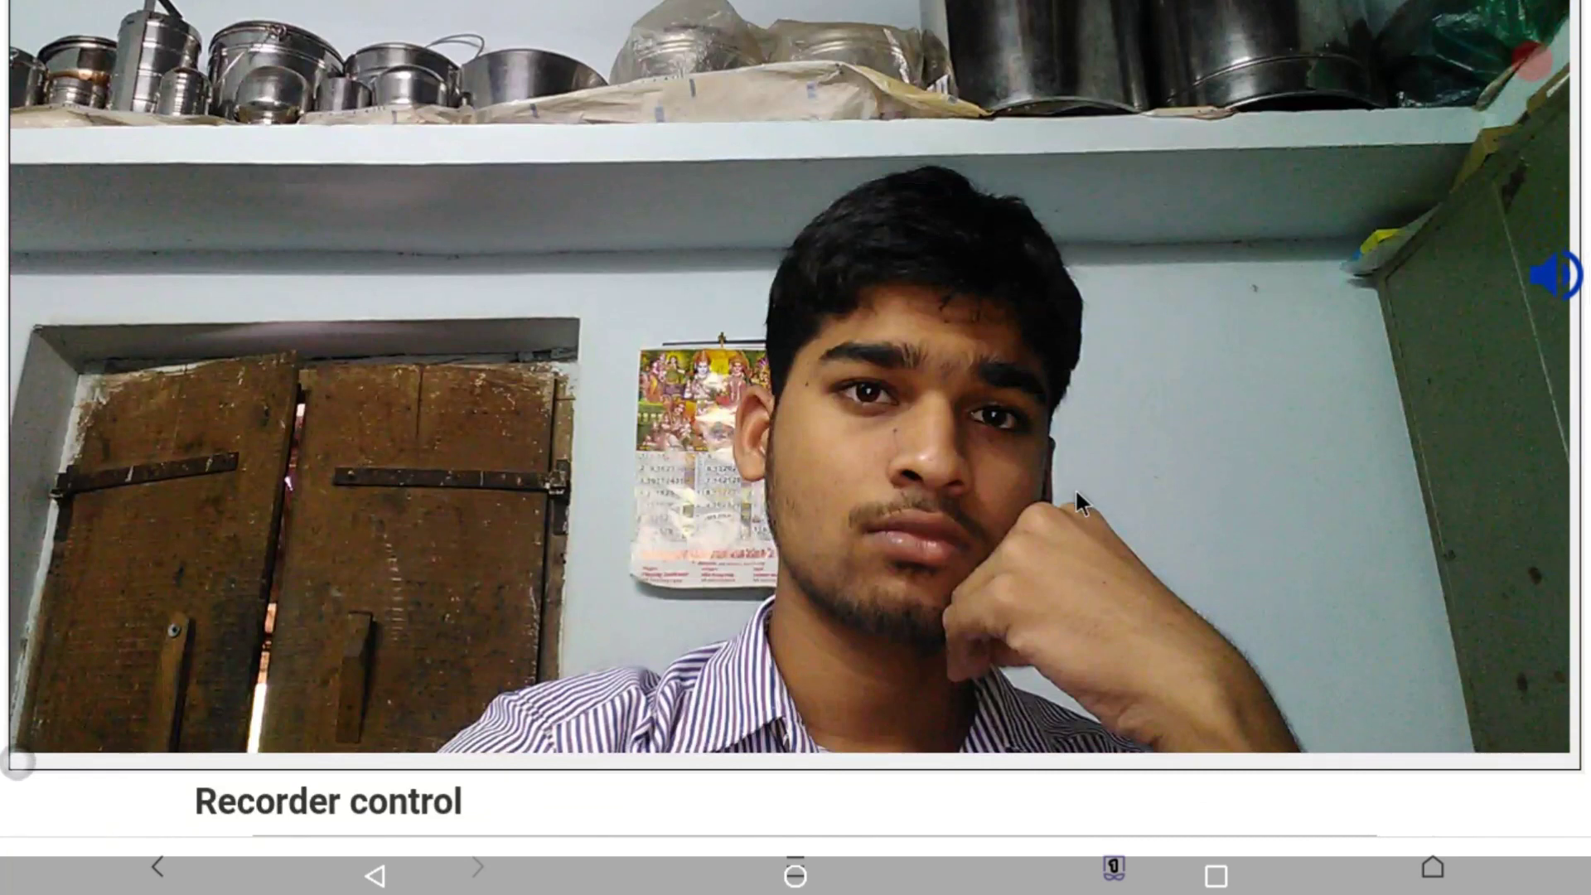
{"action": "scroll", "coordinate": [1017, 634], "scroll_direction": "down", "scroll_amount": 3}
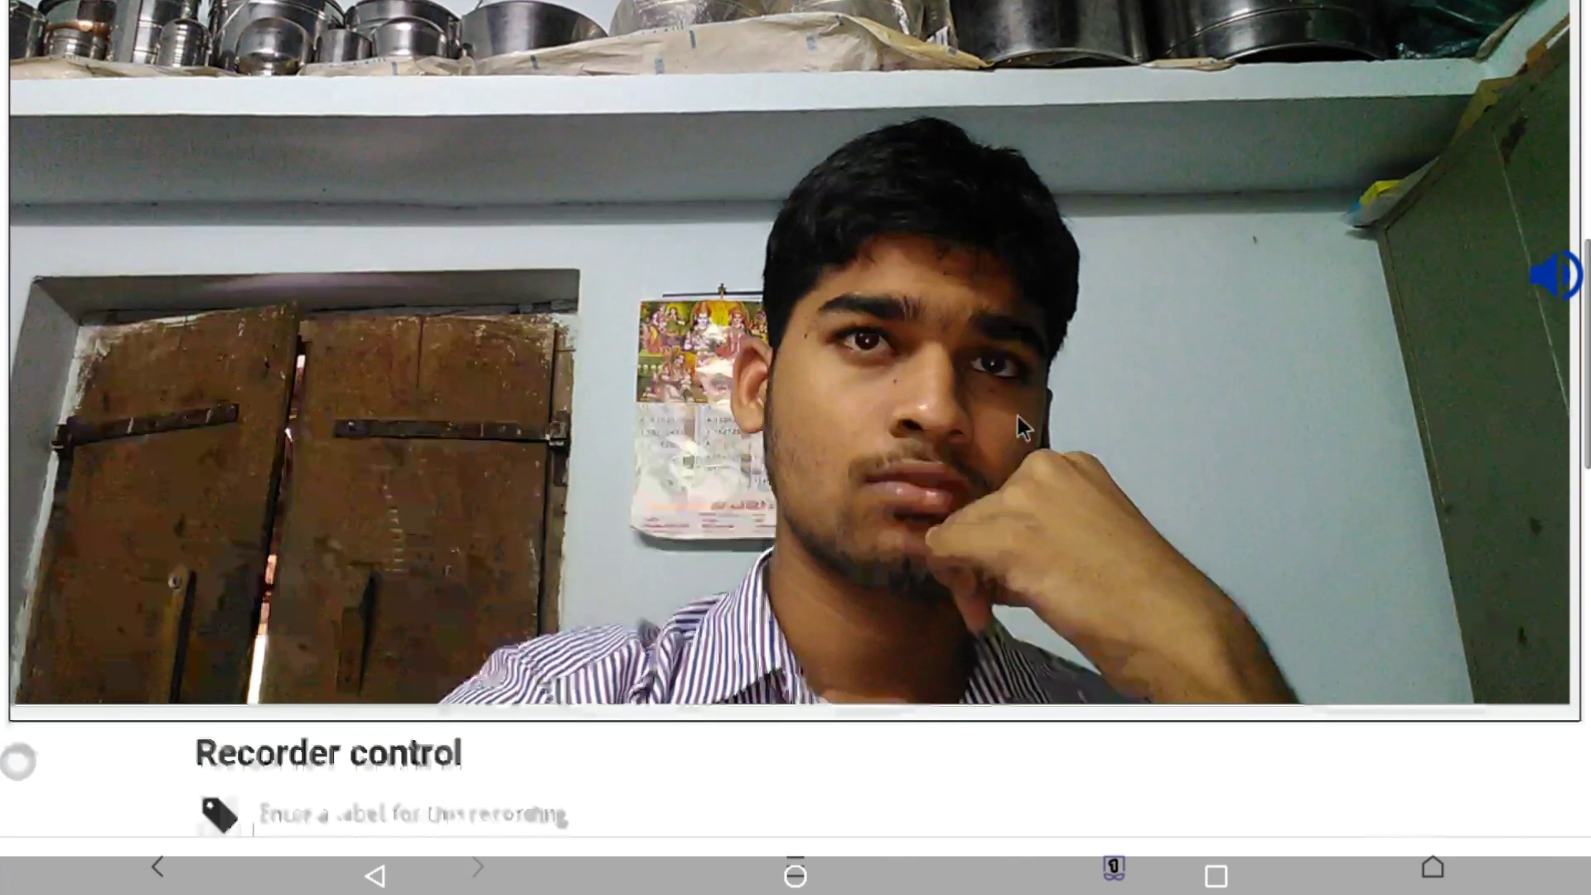
Step: Examine the recorder, photo and stream settings, and inspect the whole live picture
{"action": "scroll", "coordinate": [991, 745], "scroll_direction": "down", "scroll_amount": 5}
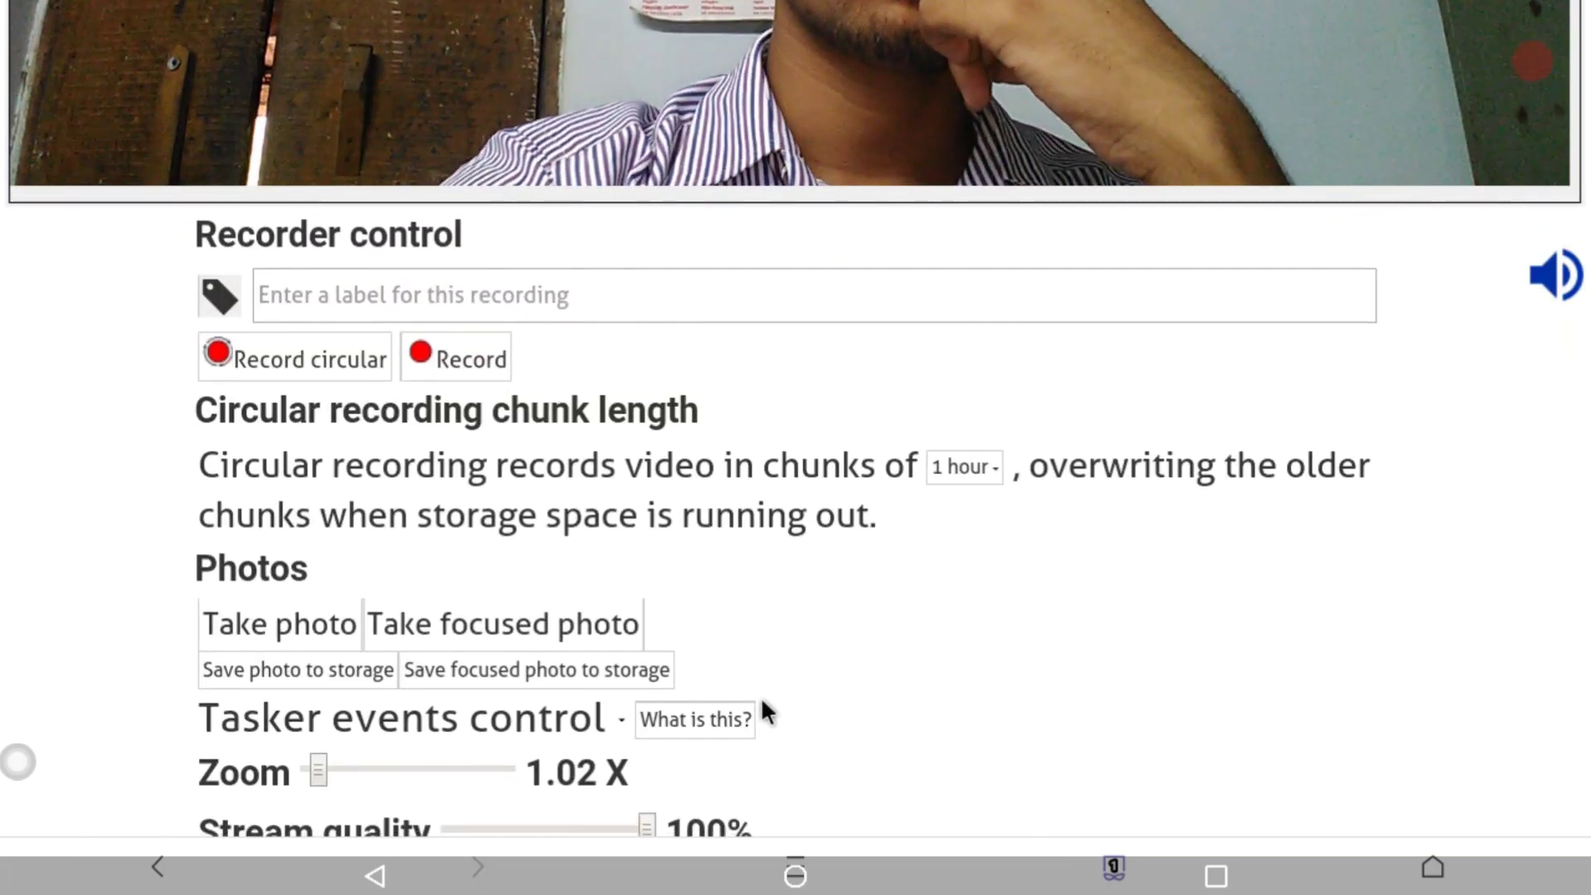
{"action": "scroll", "coordinate": [761, 704], "scroll_direction": "down", "scroll_amount": 3}
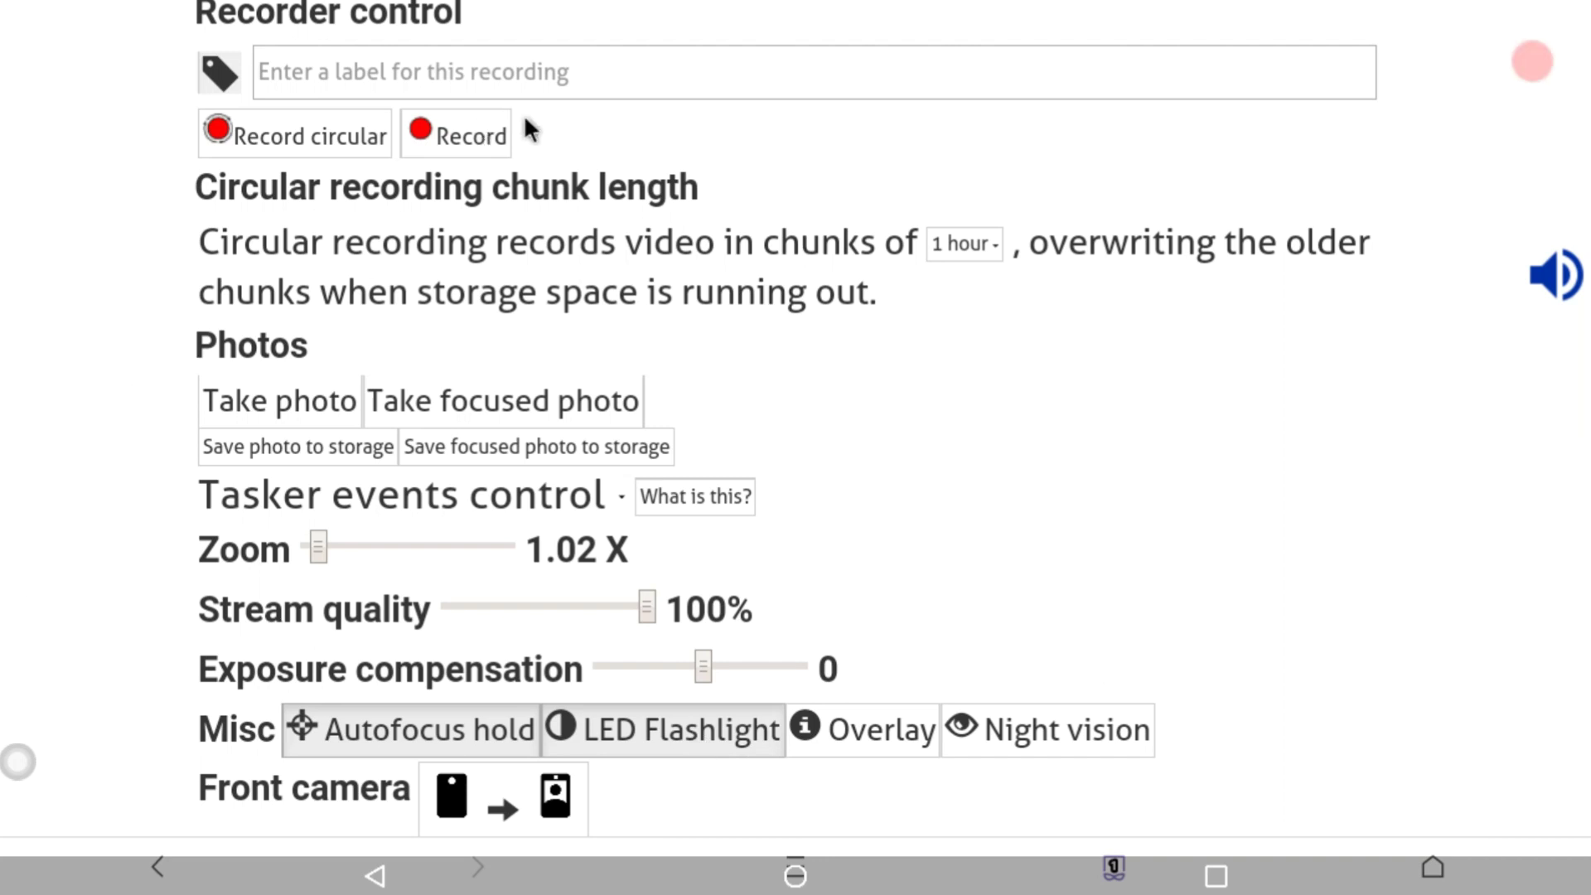
{"action": "scroll", "coordinate": [704, 282], "scroll_direction": "up", "scroll_amount": 8}
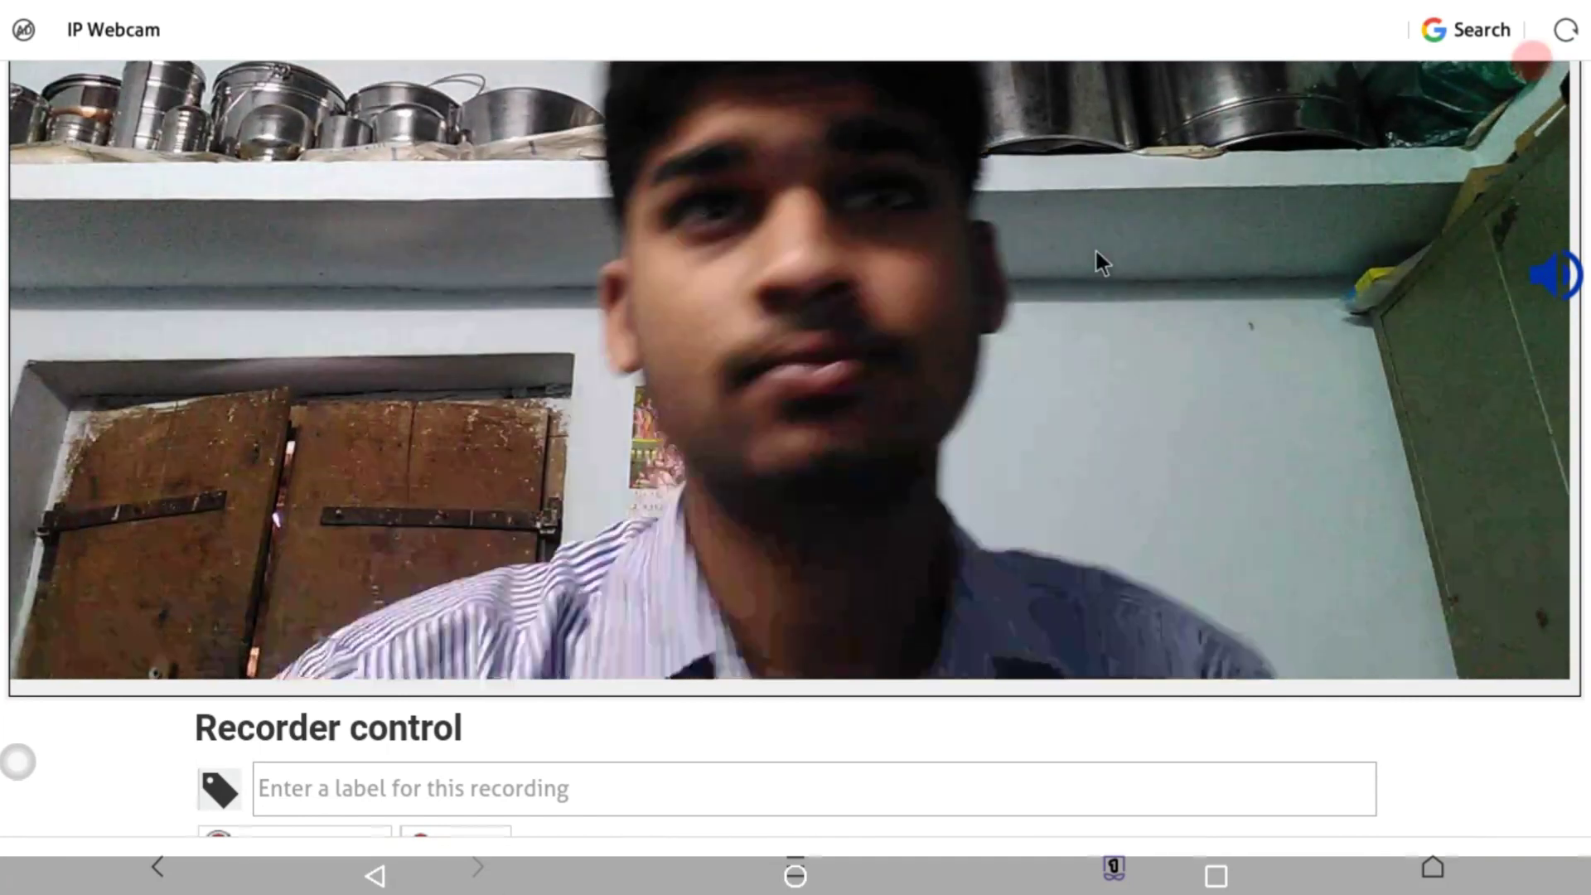
{"action": "scroll", "coordinate": [1177, 655], "scroll_direction": "up", "scroll_amount": 2}
{"action": "scroll", "coordinate": [1176, 691], "scroll_direction": "up", "scroll_amount": 1}
{"action": "scroll", "coordinate": [1143, 648], "scroll_direction": "down", "scroll_amount": 2}
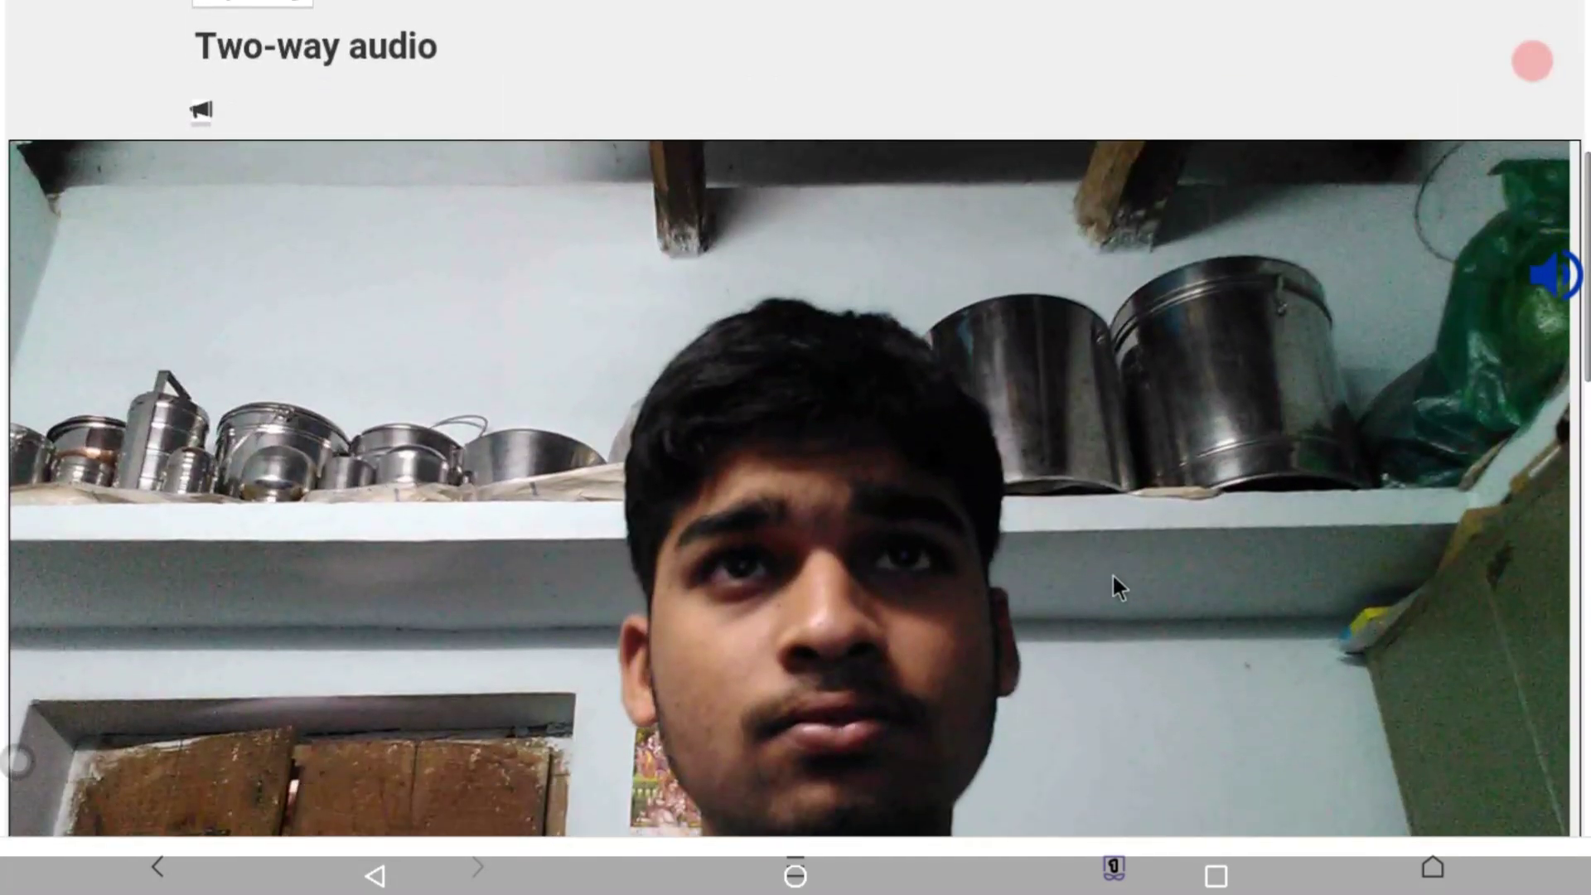
{"action": "scroll", "coordinate": [1101, 513], "scroll_direction": "down", "scroll_amount": 1}
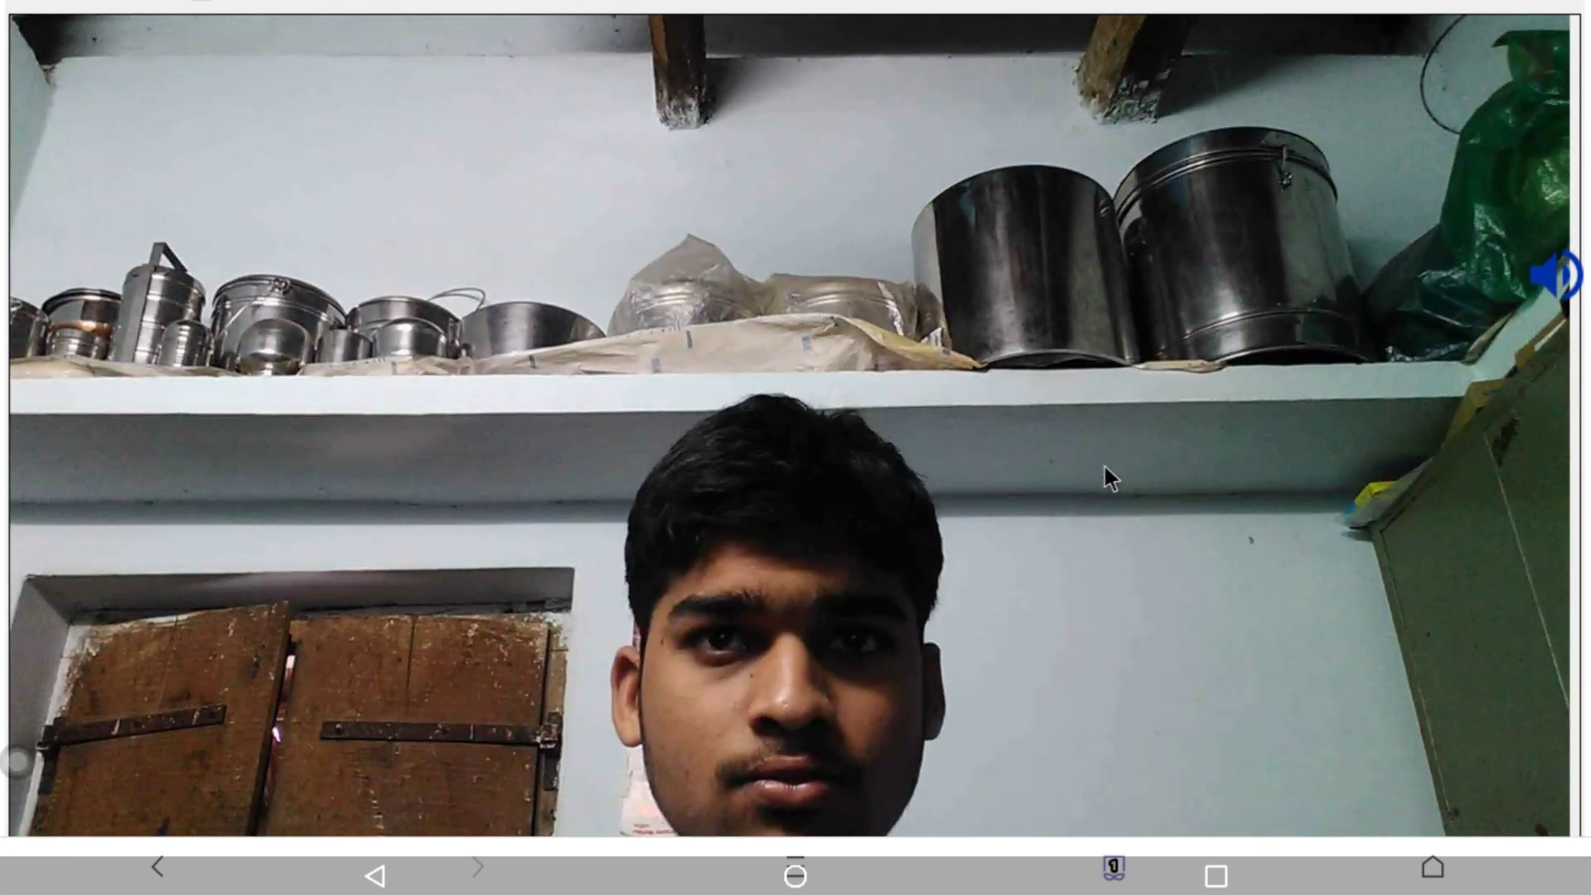
{"action": "scroll", "coordinate": [688, 538], "scroll_direction": "down", "scroll_amount": 5}
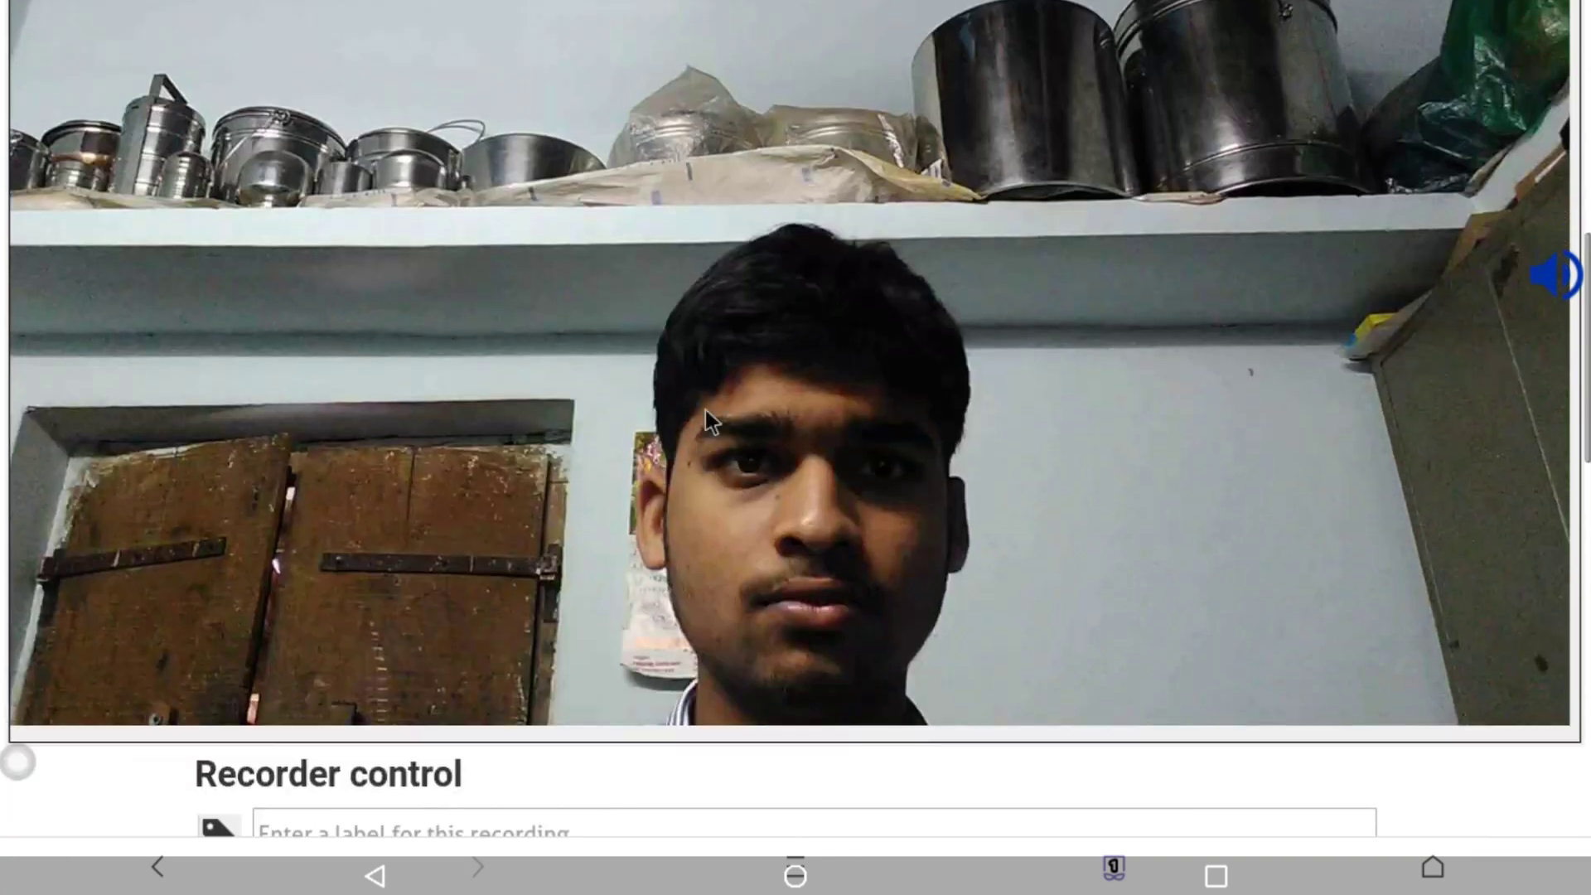
Step: Turn on the LED flashlight and lower the stream quality to 9%, checking the result in the live feed
{"action": "scroll", "coordinate": [778, 661], "scroll_direction": "down", "scroll_amount": 7}
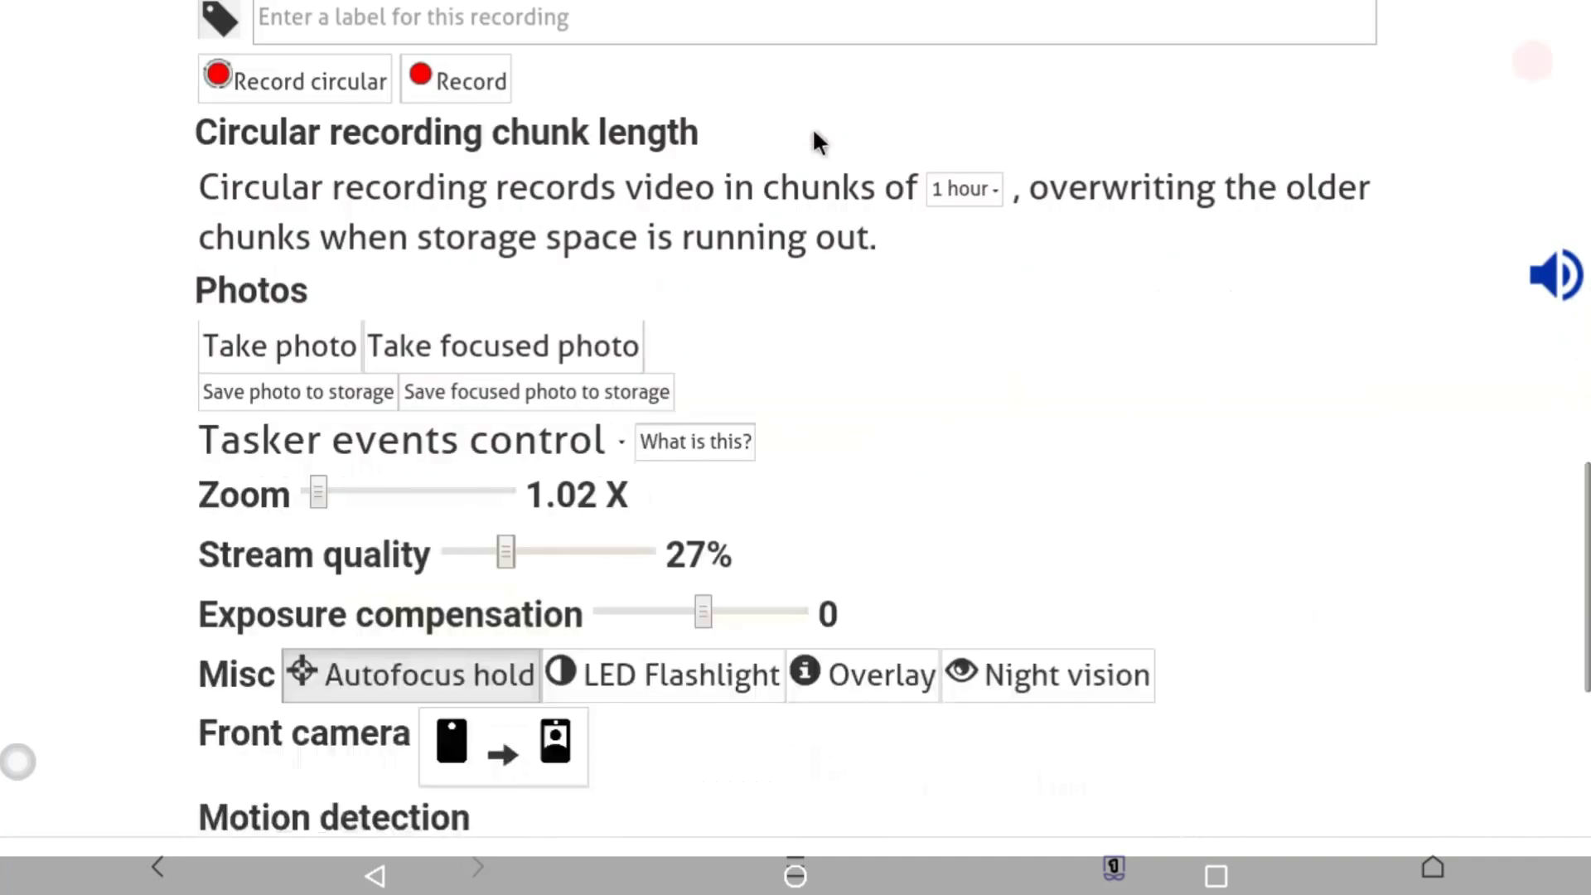
{"action": "left_click", "coordinate": [664, 514]}
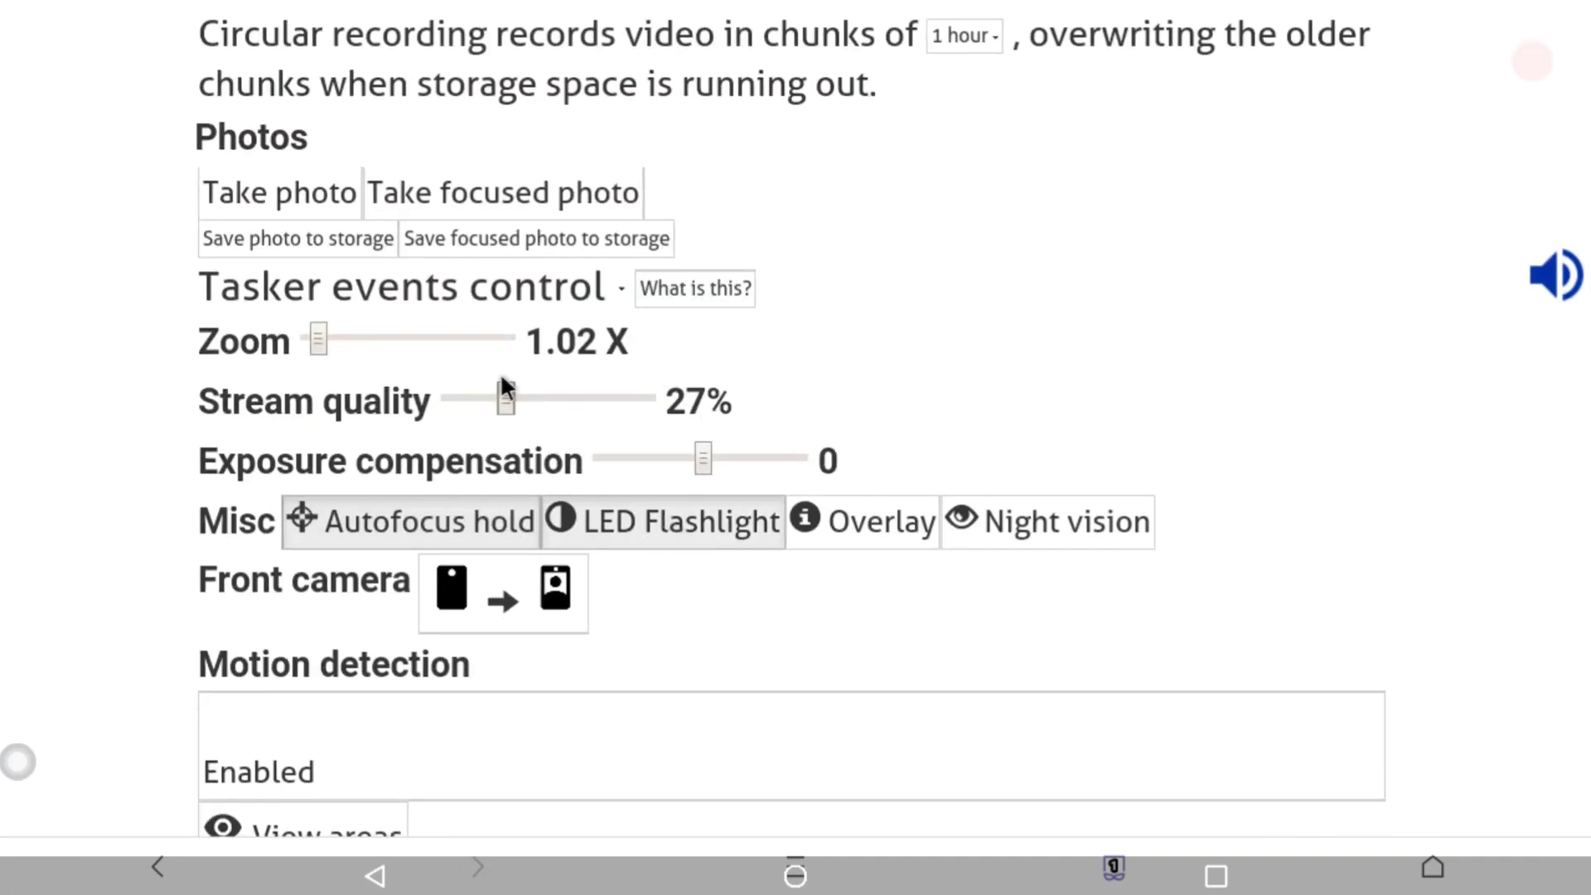
{"action": "left_click_drag", "start_coordinate": [477, 390], "coordinate": [470, 390]}
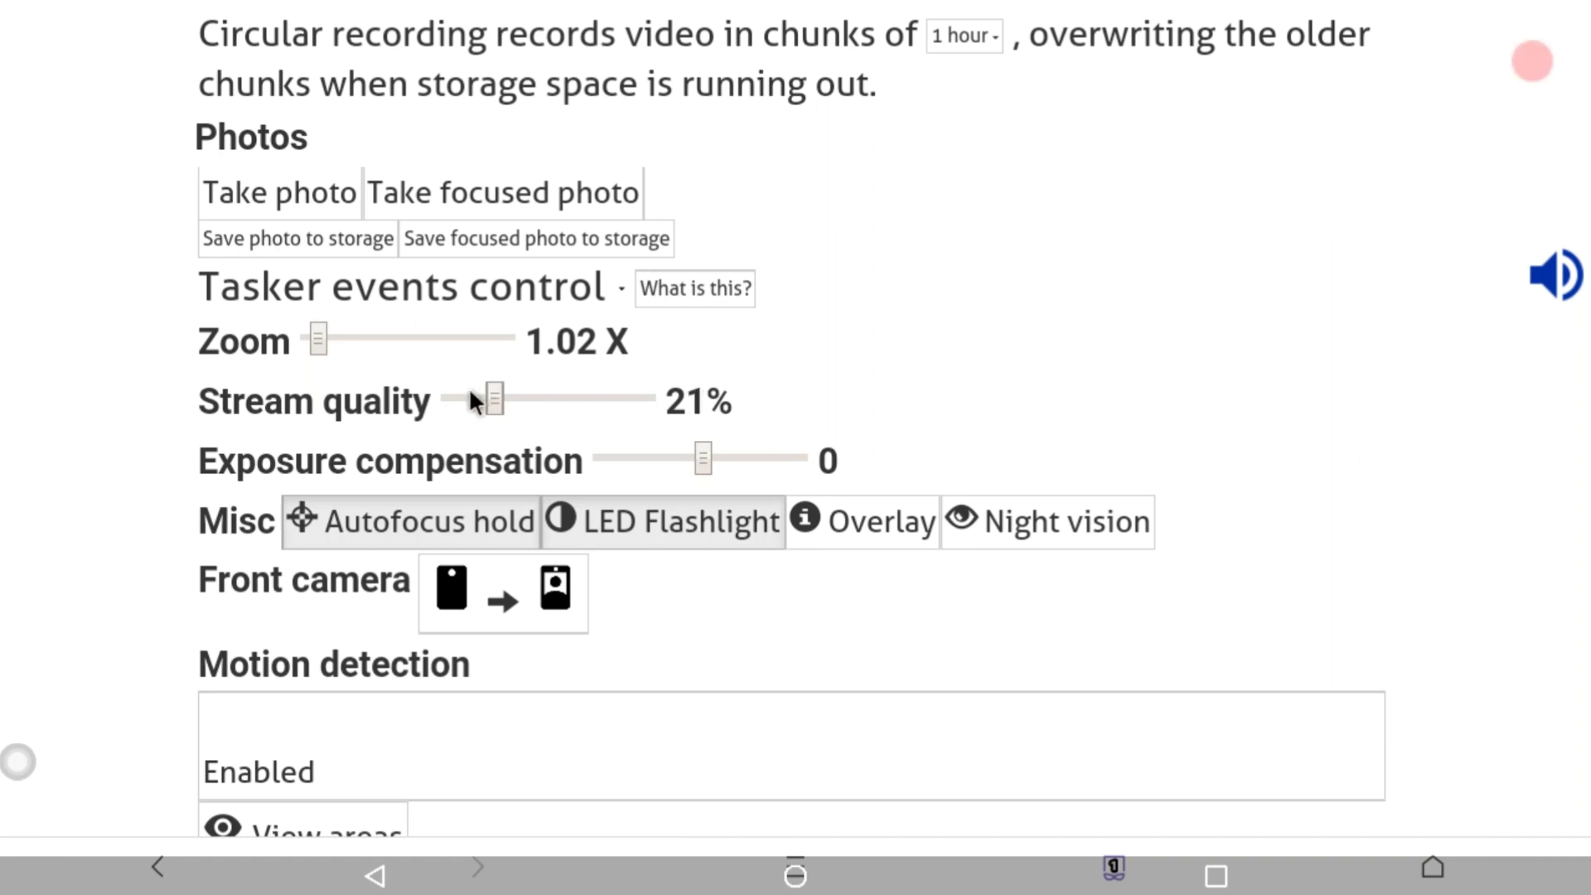
{"action": "scroll", "coordinate": [744, 564], "scroll_direction": "up", "scroll_amount": 3}
{"action": "scroll", "coordinate": [742, 560], "scroll_direction": "up", "scroll_amount": 10}
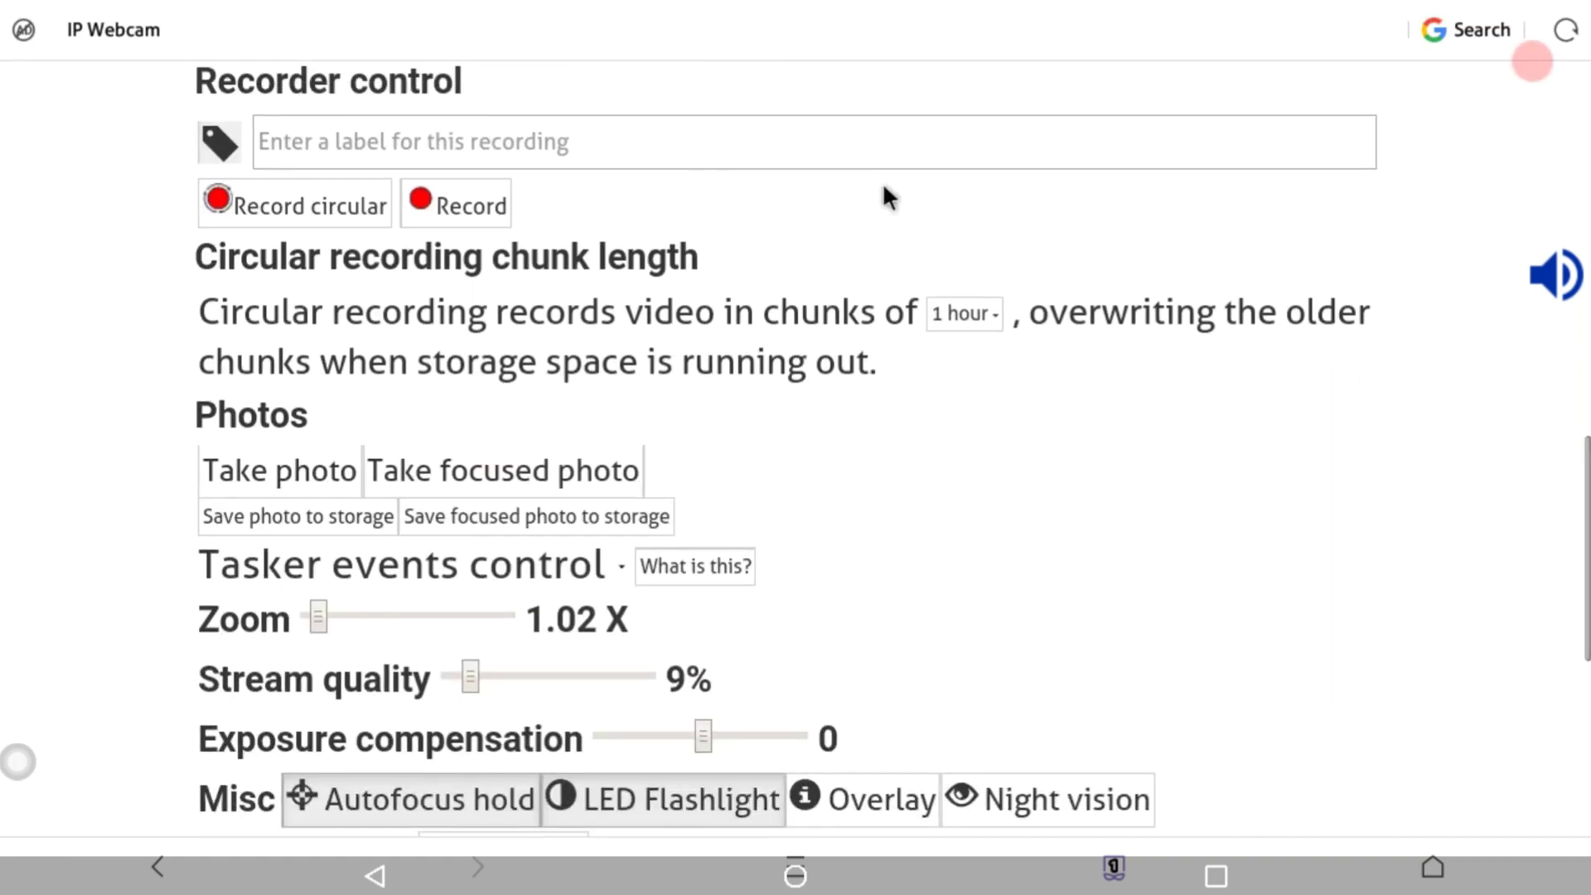
{"action": "scroll", "coordinate": [968, 322], "scroll_direction": "down", "scroll_amount": 2}
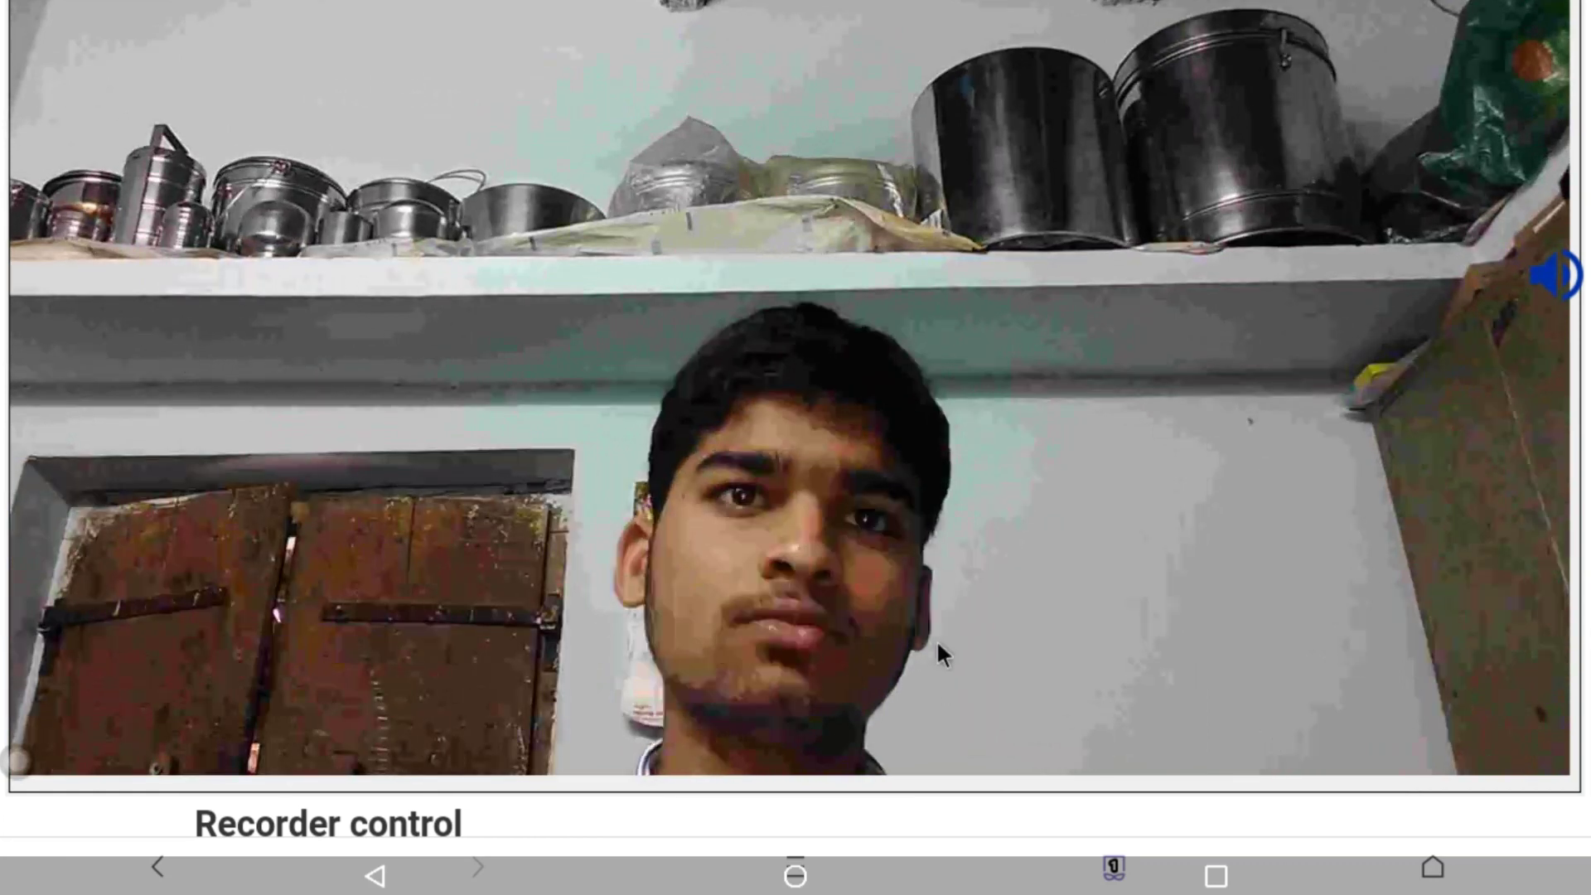
Step: Set the stream quality to 17% and compare the picture in the live feed
{"action": "scroll", "coordinate": [942, 657], "scroll_direction": "down", "scroll_amount": 8}
{"action": "scroll", "coordinate": [593, 663], "scroll_direction": "down", "scroll_amount": 4}
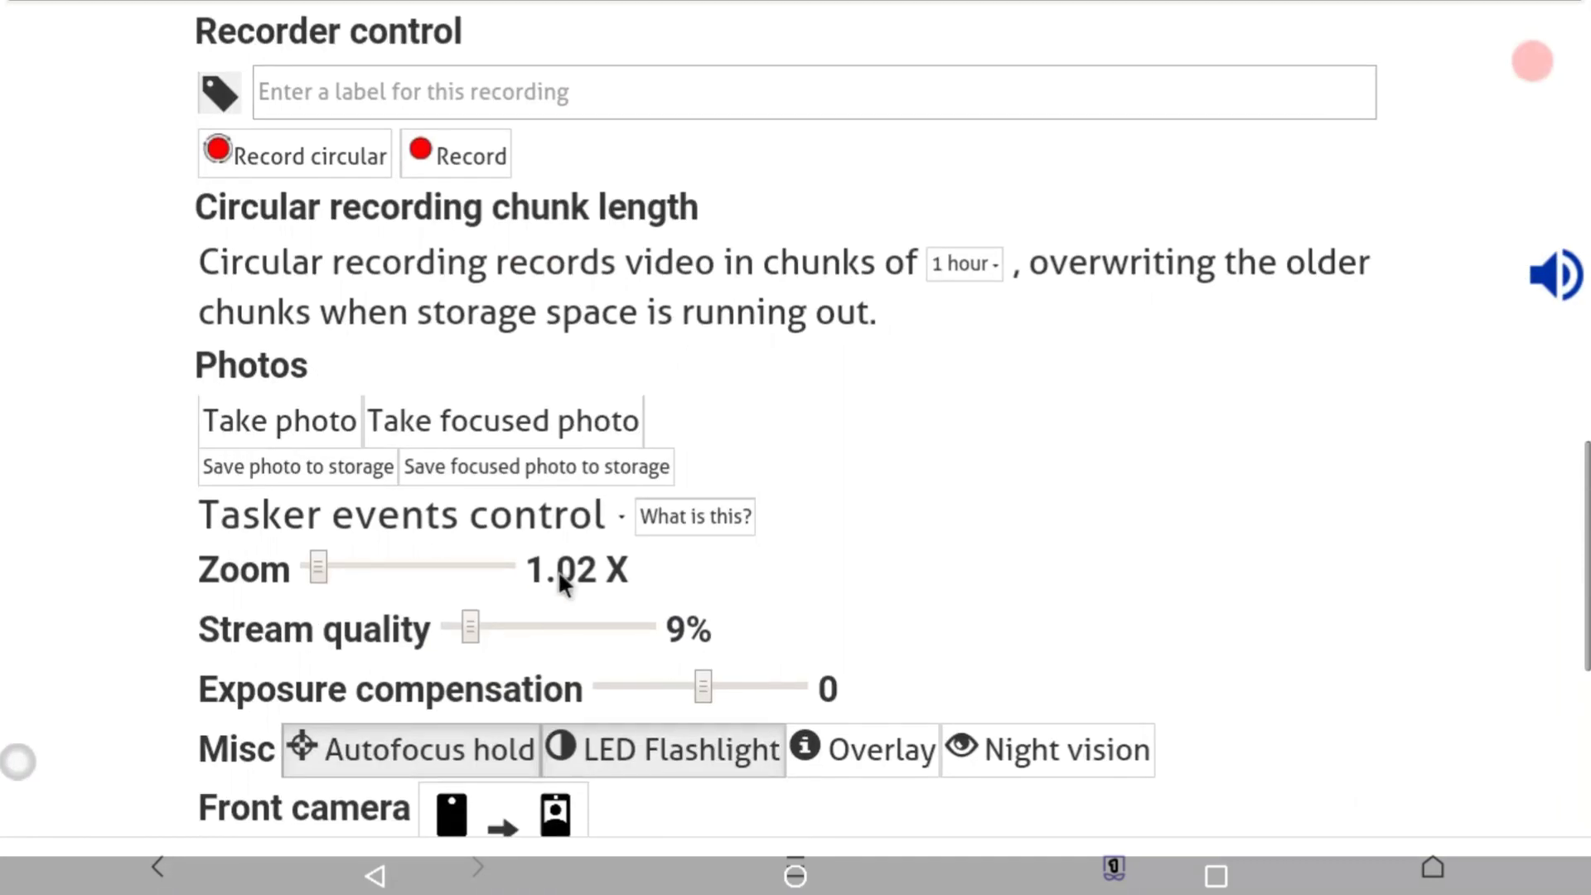
{"action": "left_click", "coordinate": [487, 614]}
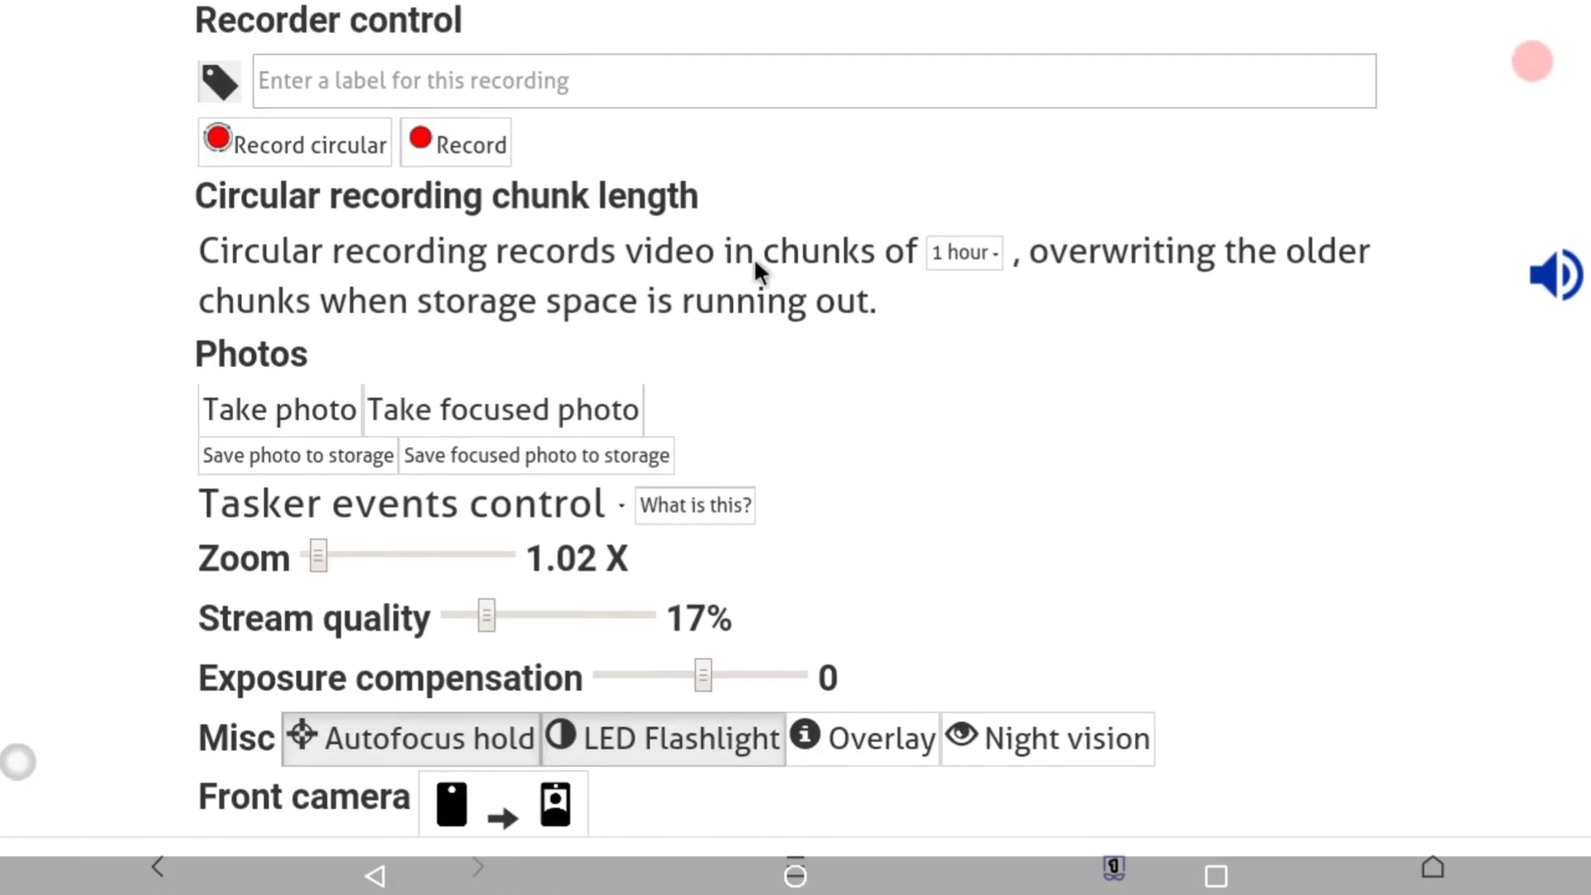
{"action": "scroll", "coordinate": [863, 312], "scroll_direction": "up", "scroll_amount": 9}
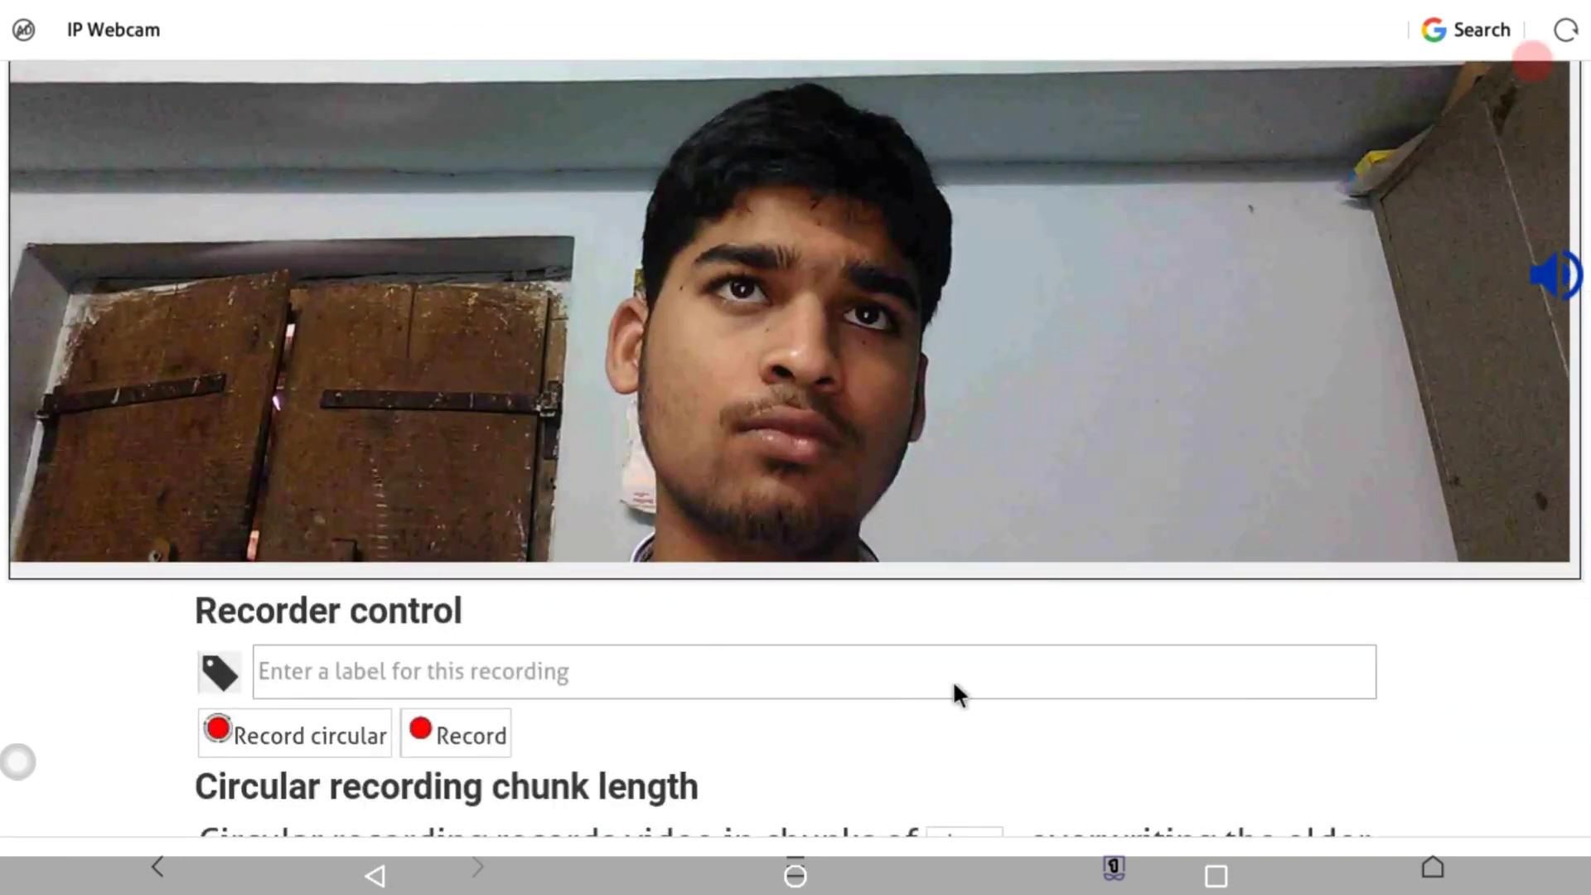
{"action": "scroll", "coordinate": [1167, 538], "scroll_direction": "up", "scroll_amount": 2}
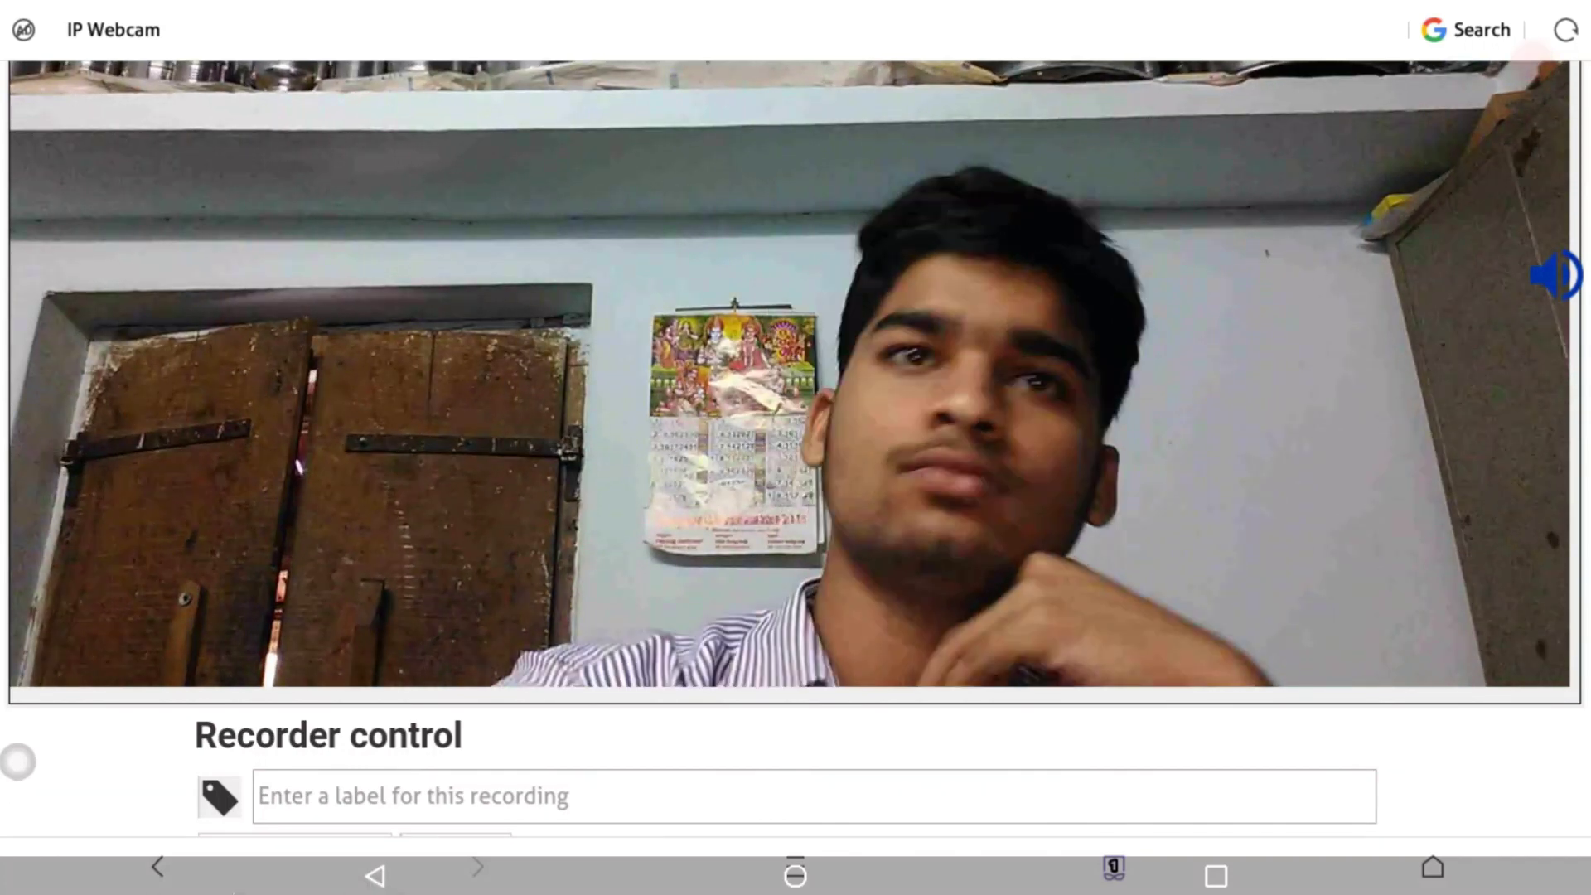
Step: Turn on the Overlay option for the camera stream
{"action": "left_click_drag", "start_coordinate": [302, 736], "coordinate": [492, 10]}
{"action": "scroll", "coordinate": [804, 638], "scroll_direction": "down", "scroll_amount": 6}
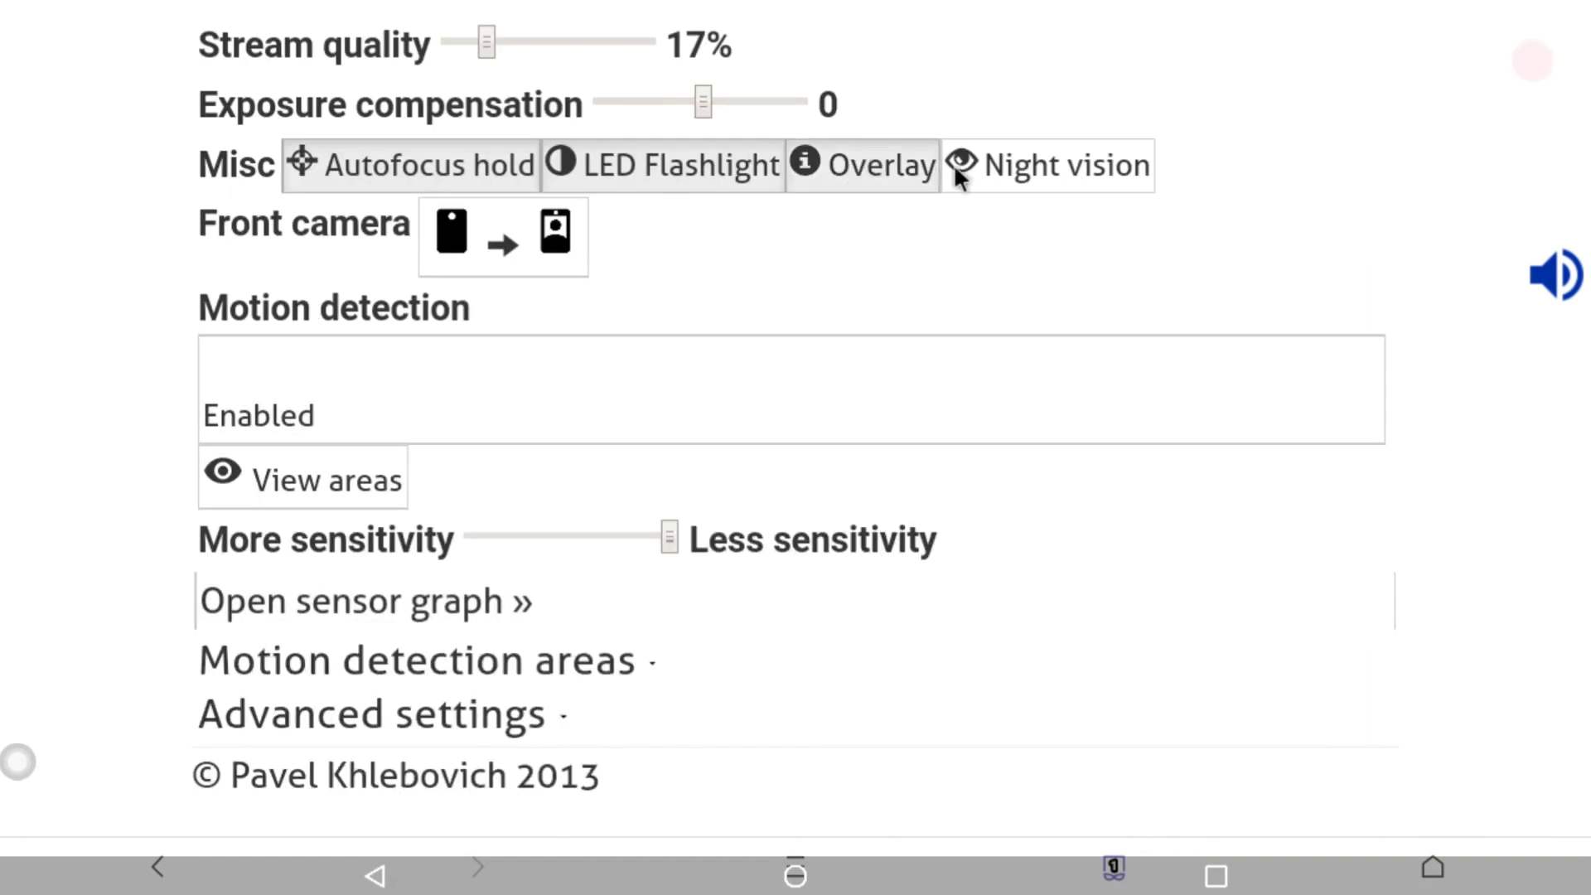
{"action": "scroll", "coordinate": [966, 414], "scroll_direction": "up", "scroll_amount": 2}
{"action": "scroll", "coordinate": [1006, 274], "scroll_direction": "up", "scroll_amount": 10}
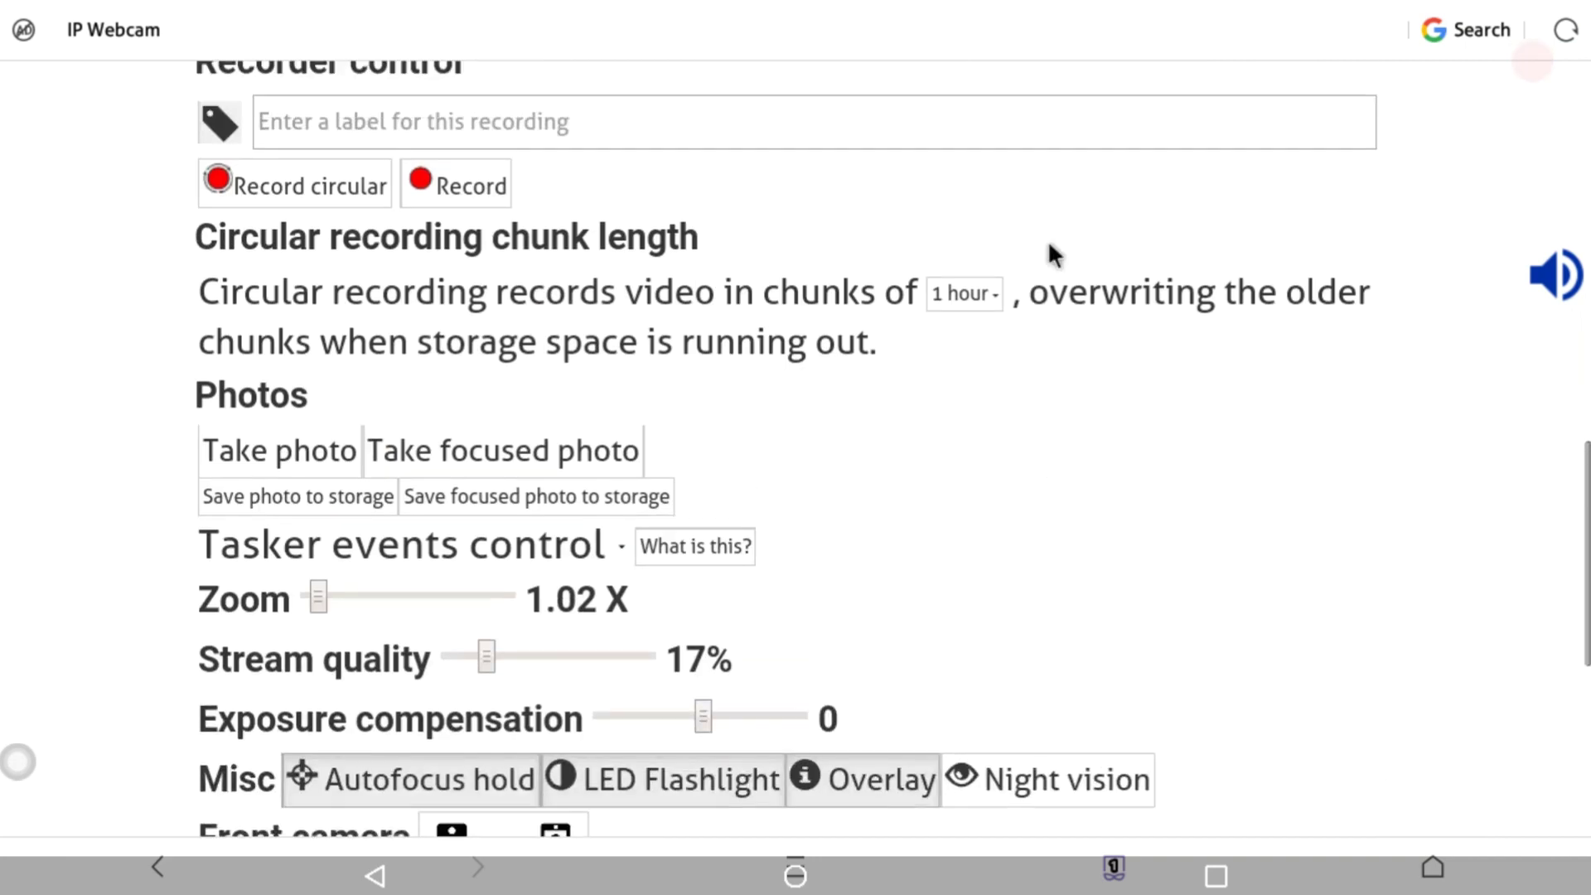
Step: Inspect the live picture with the overlay option on and look over the recorder controls beneath it
{"action": "scroll", "coordinate": [1015, 498], "scroll_direction": "up", "scroll_amount": 4}
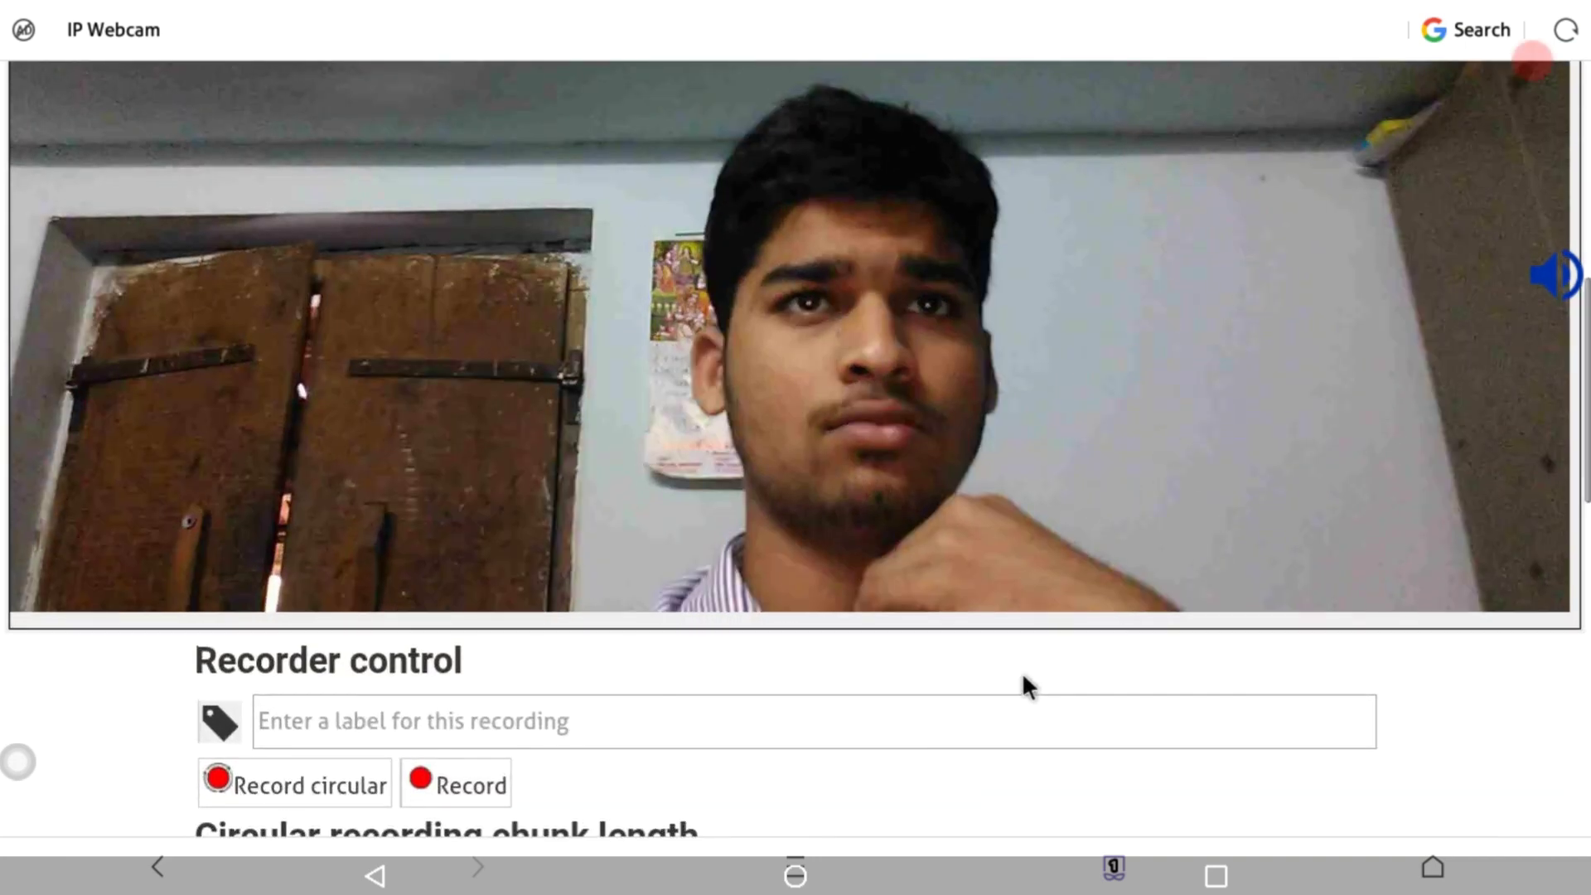
{"action": "scroll", "coordinate": [1022, 705], "scroll_direction": "up", "scroll_amount": 1}
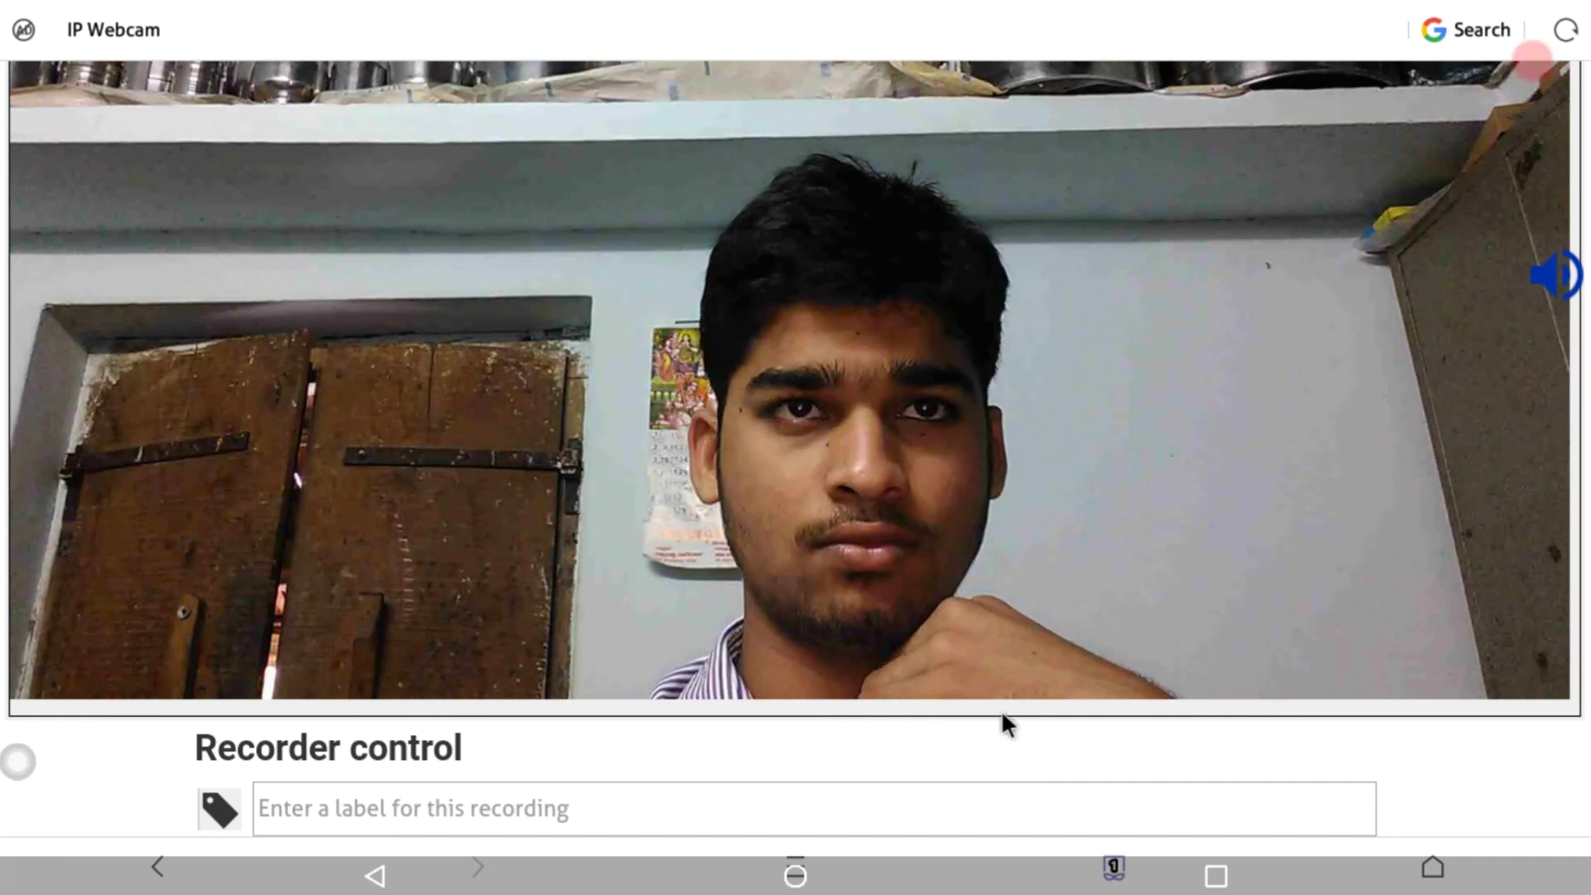
{"action": "scroll", "coordinate": [1001, 721], "scroll_direction": "down", "scroll_amount": 3}
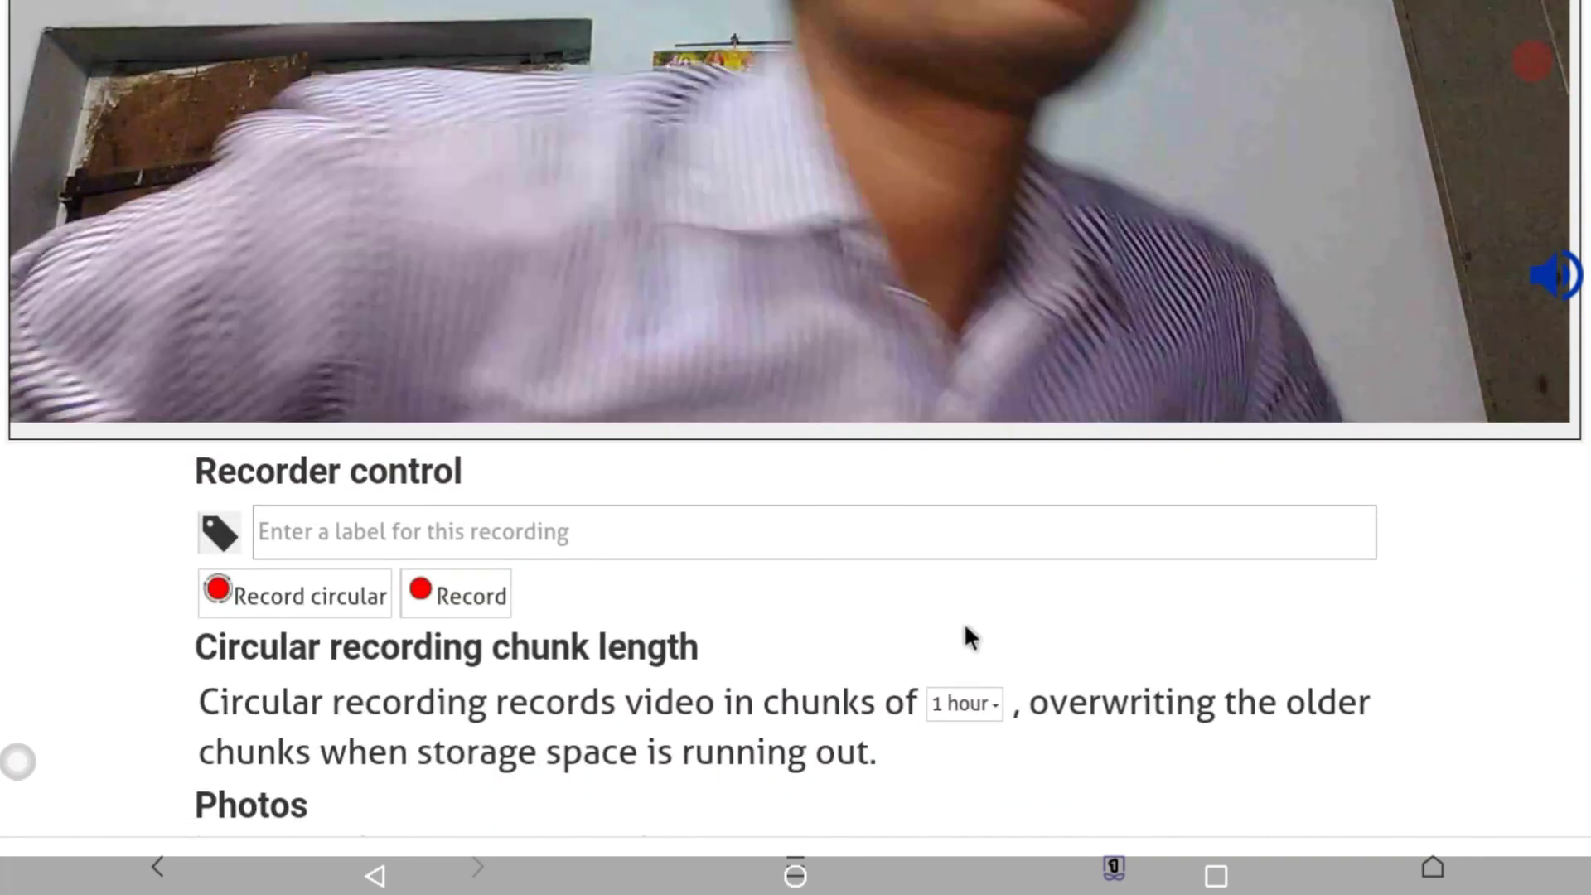
{"action": "scroll", "coordinate": [845, 532], "scroll_direction": "up", "scroll_amount": 3}
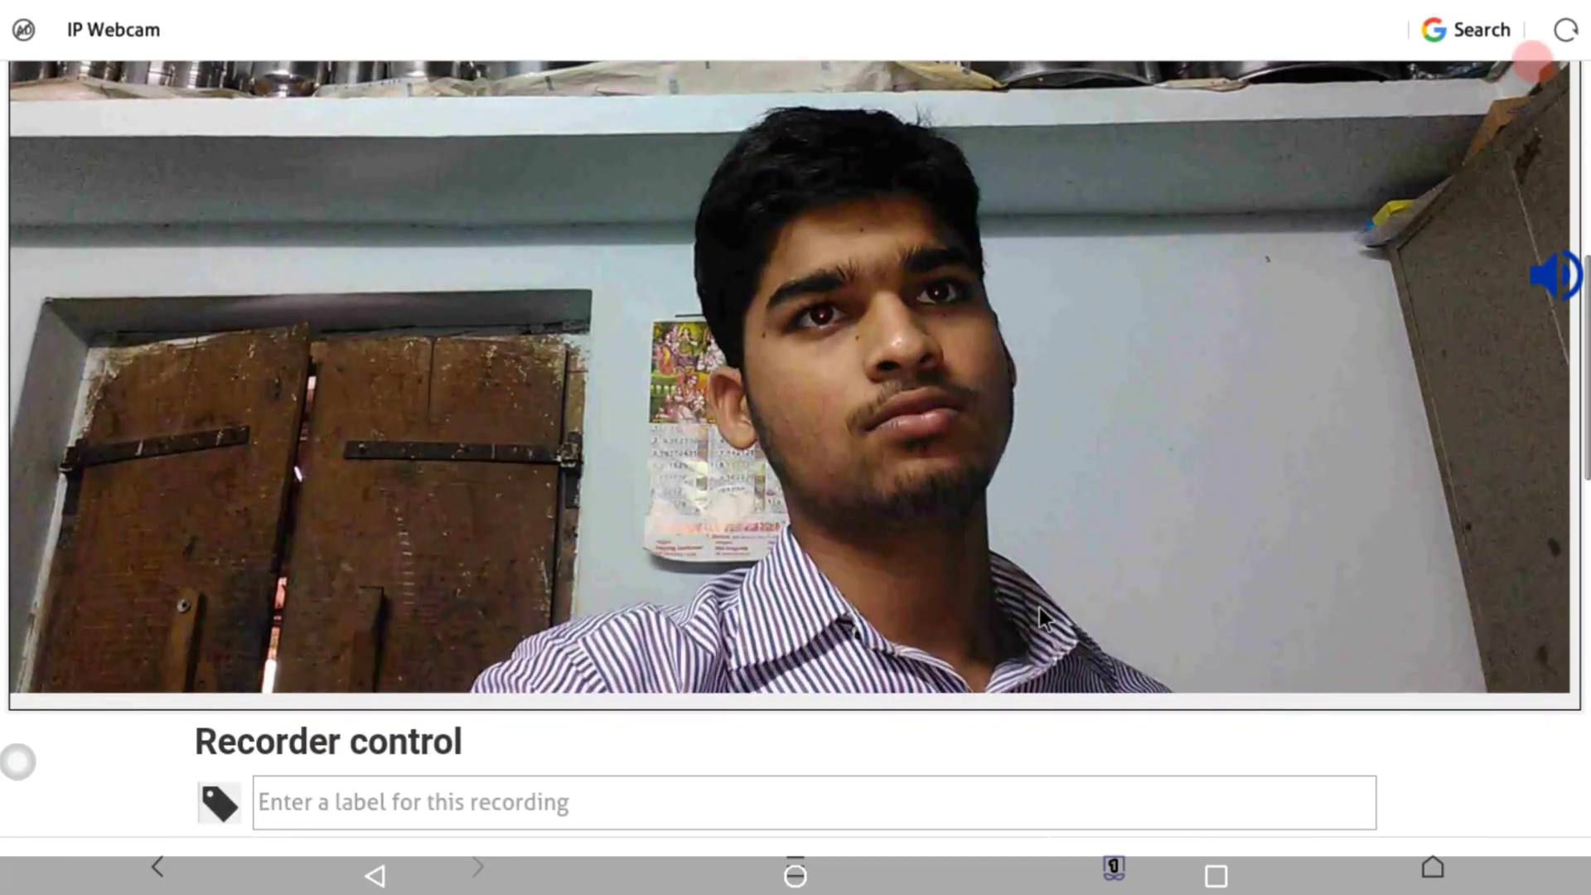
{"action": "scroll", "coordinate": [1039, 608], "scroll_direction": "up", "scroll_amount": 1}
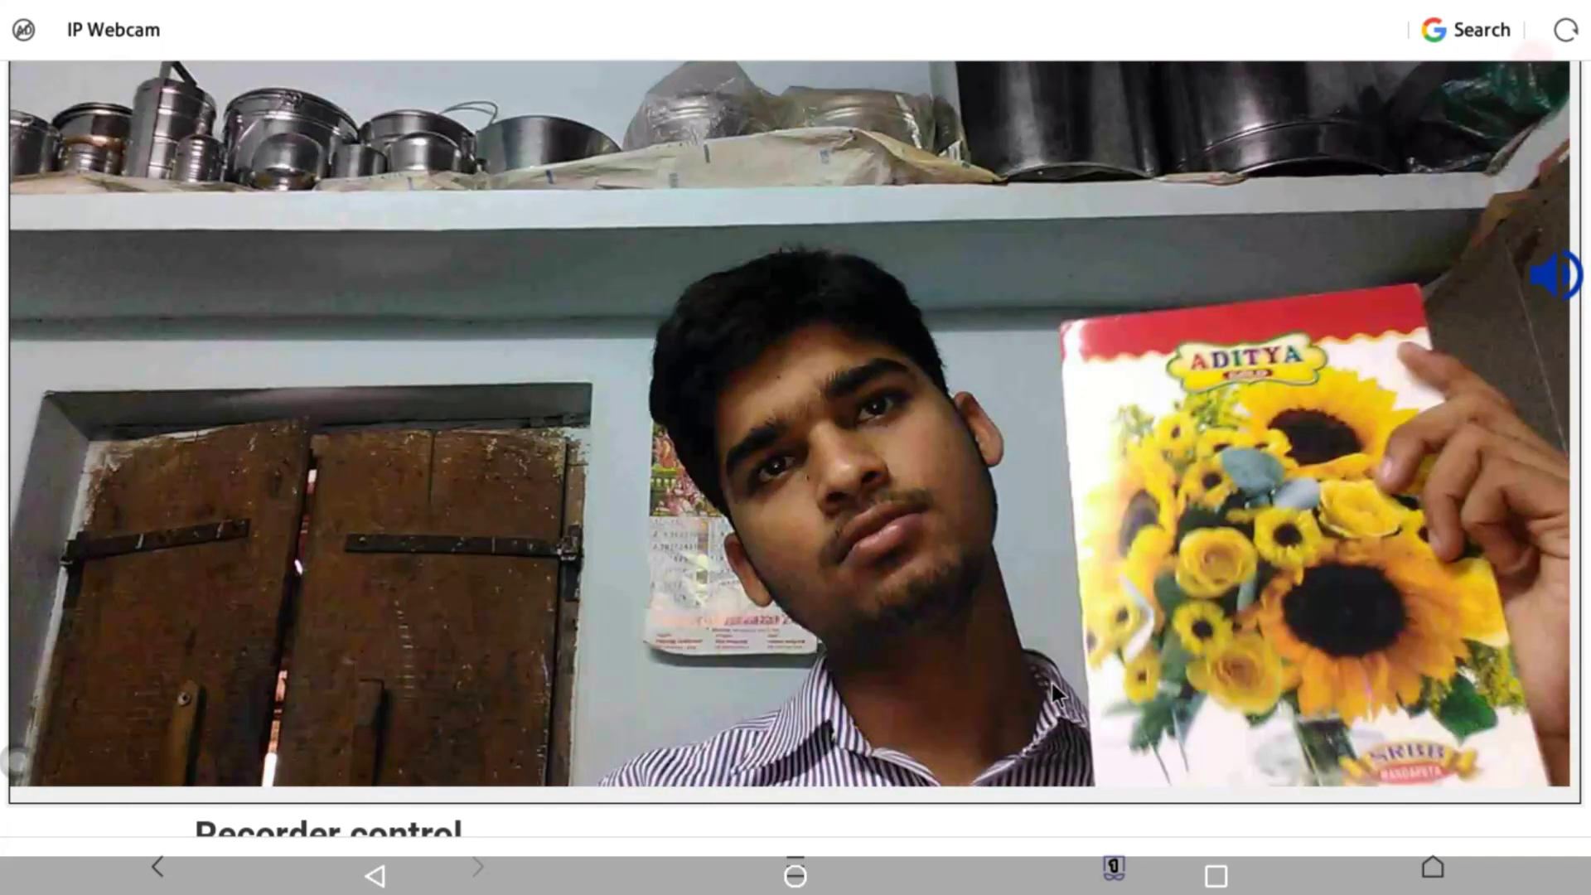
{"action": "scroll", "coordinate": [1560, 466], "scroll_direction": "down", "scroll_amount": 1}
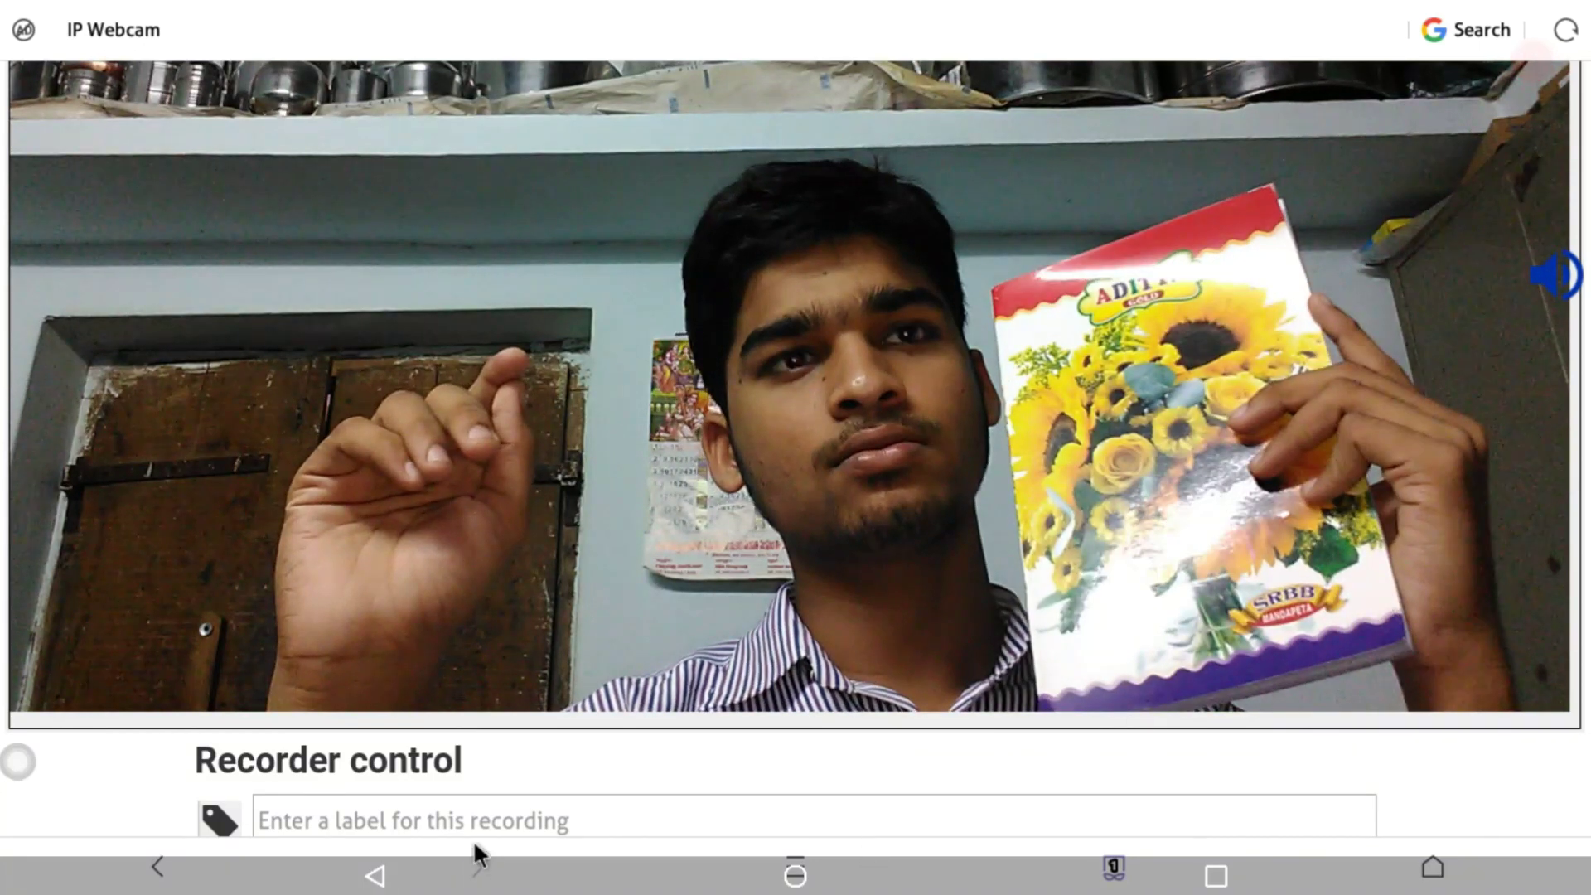
{"action": "scroll", "coordinate": [419, 700], "scroll_direction": "down", "scroll_amount": 4}
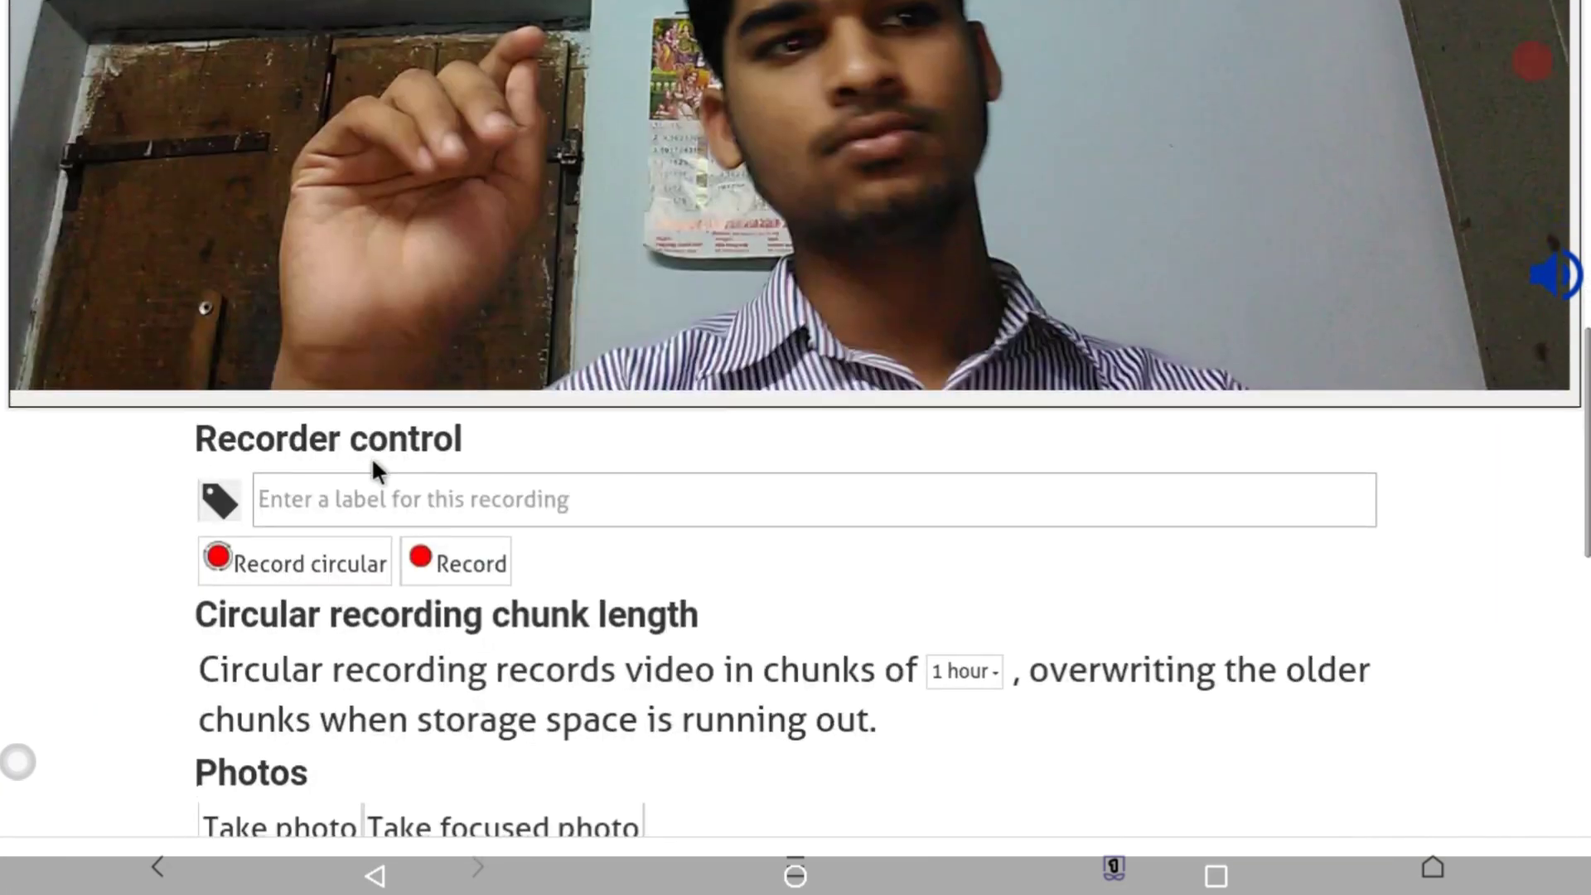
{"action": "scroll", "coordinate": [369, 745], "scroll_direction": "down", "scroll_amount": 2}
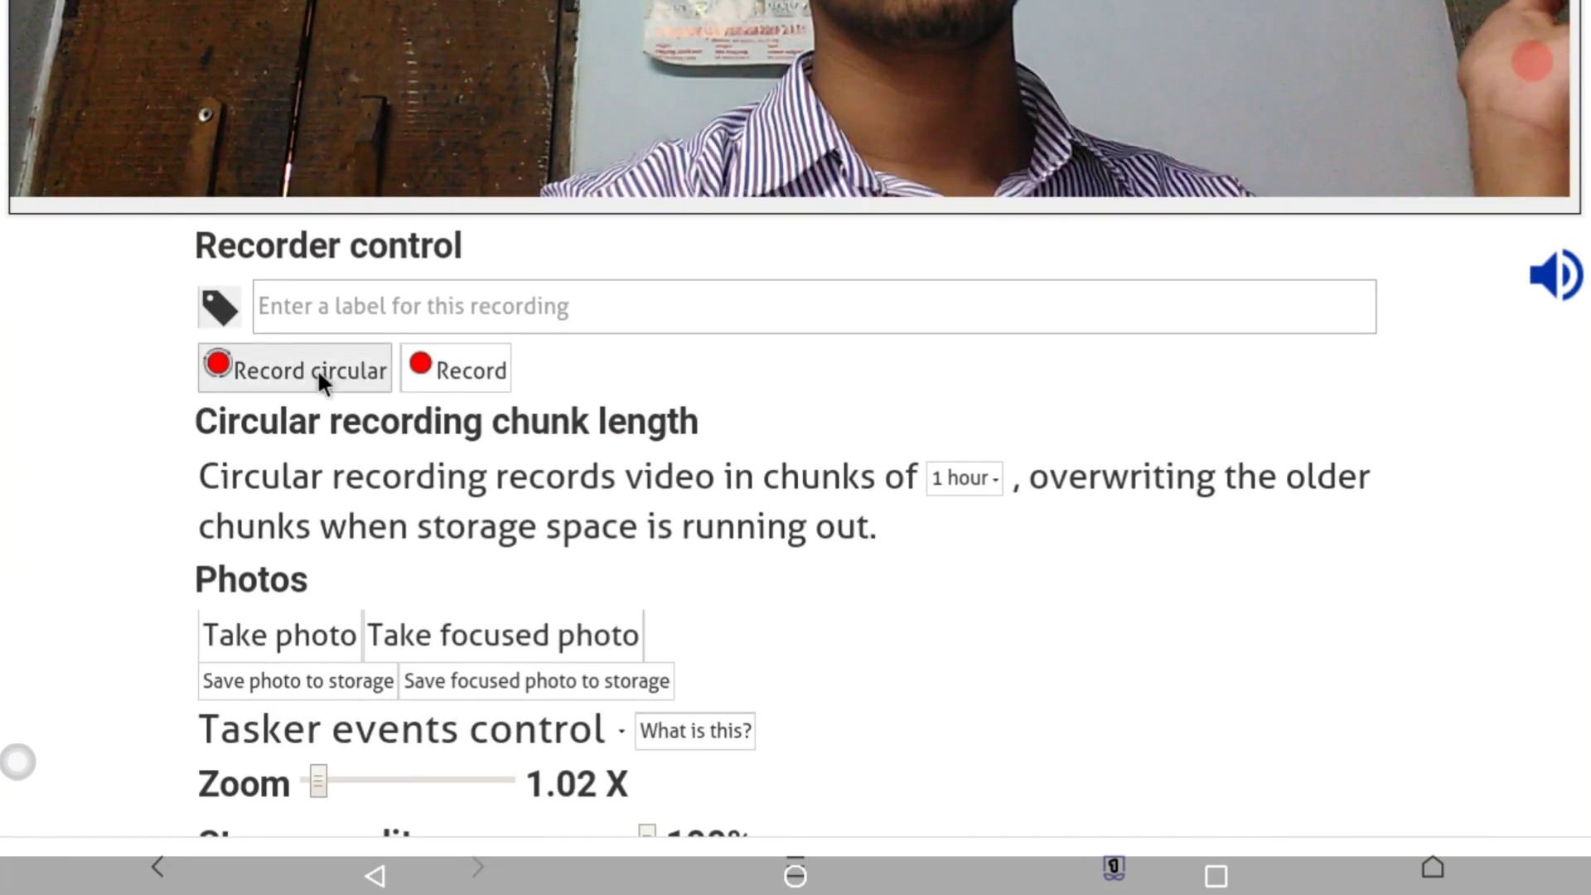
Step: Open the explanation of Tasker events control, read it and close it
{"action": "scroll", "coordinate": [655, 480], "scroll_direction": "down", "scroll_amount": 1}
{"action": "scroll", "coordinate": [630, 393], "scroll_direction": "down", "scroll_amount": 2}
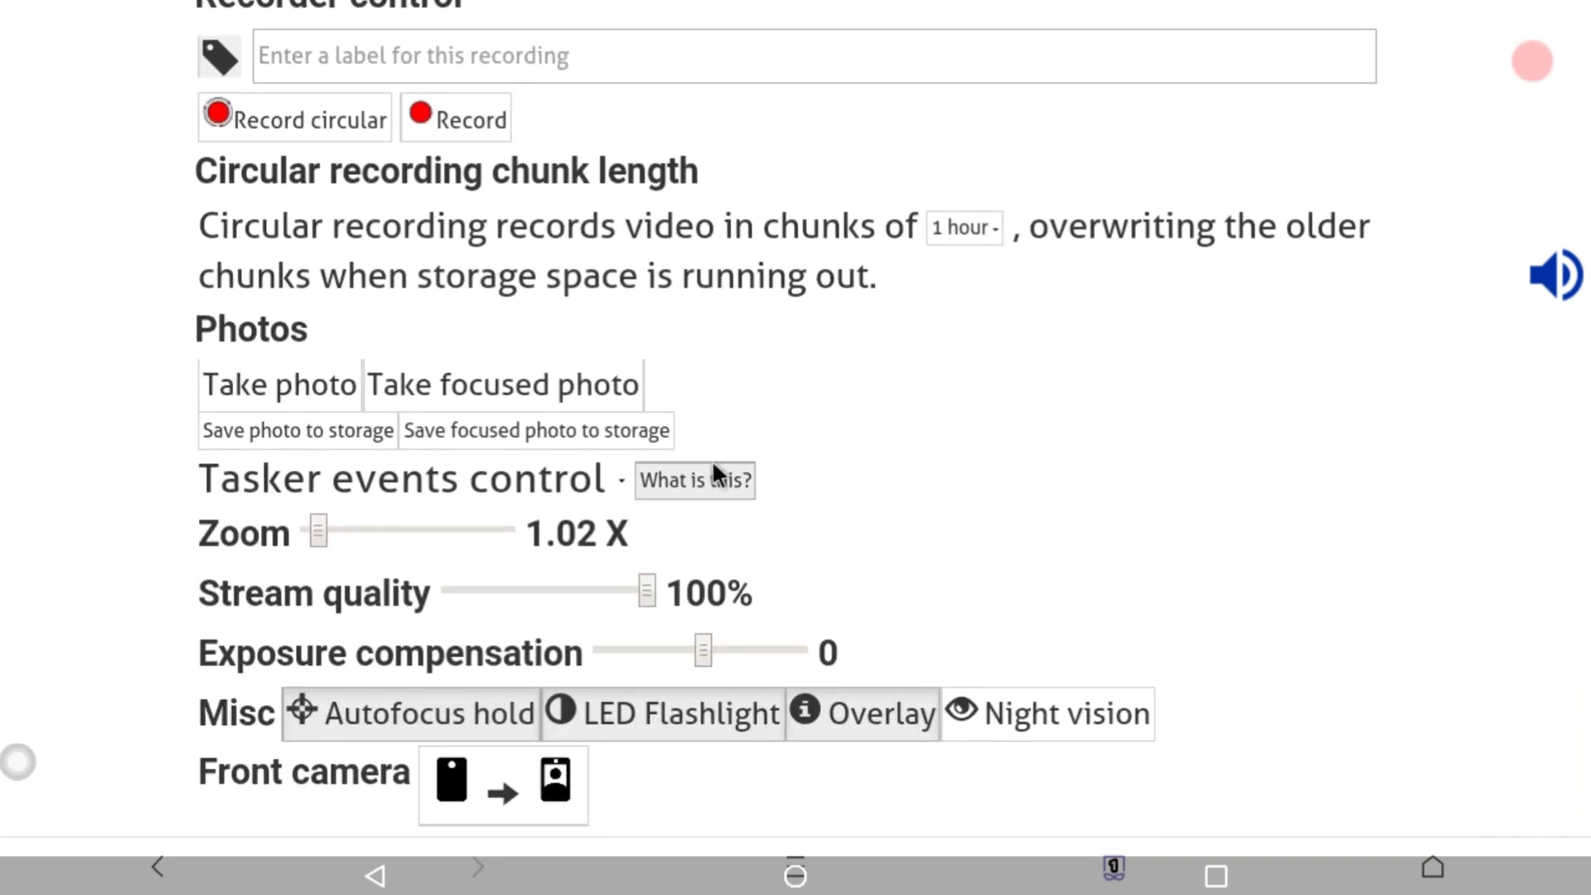
{"action": "scroll", "coordinate": [710, 538], "scroll_direction": "up", "scroll_amount": 8}
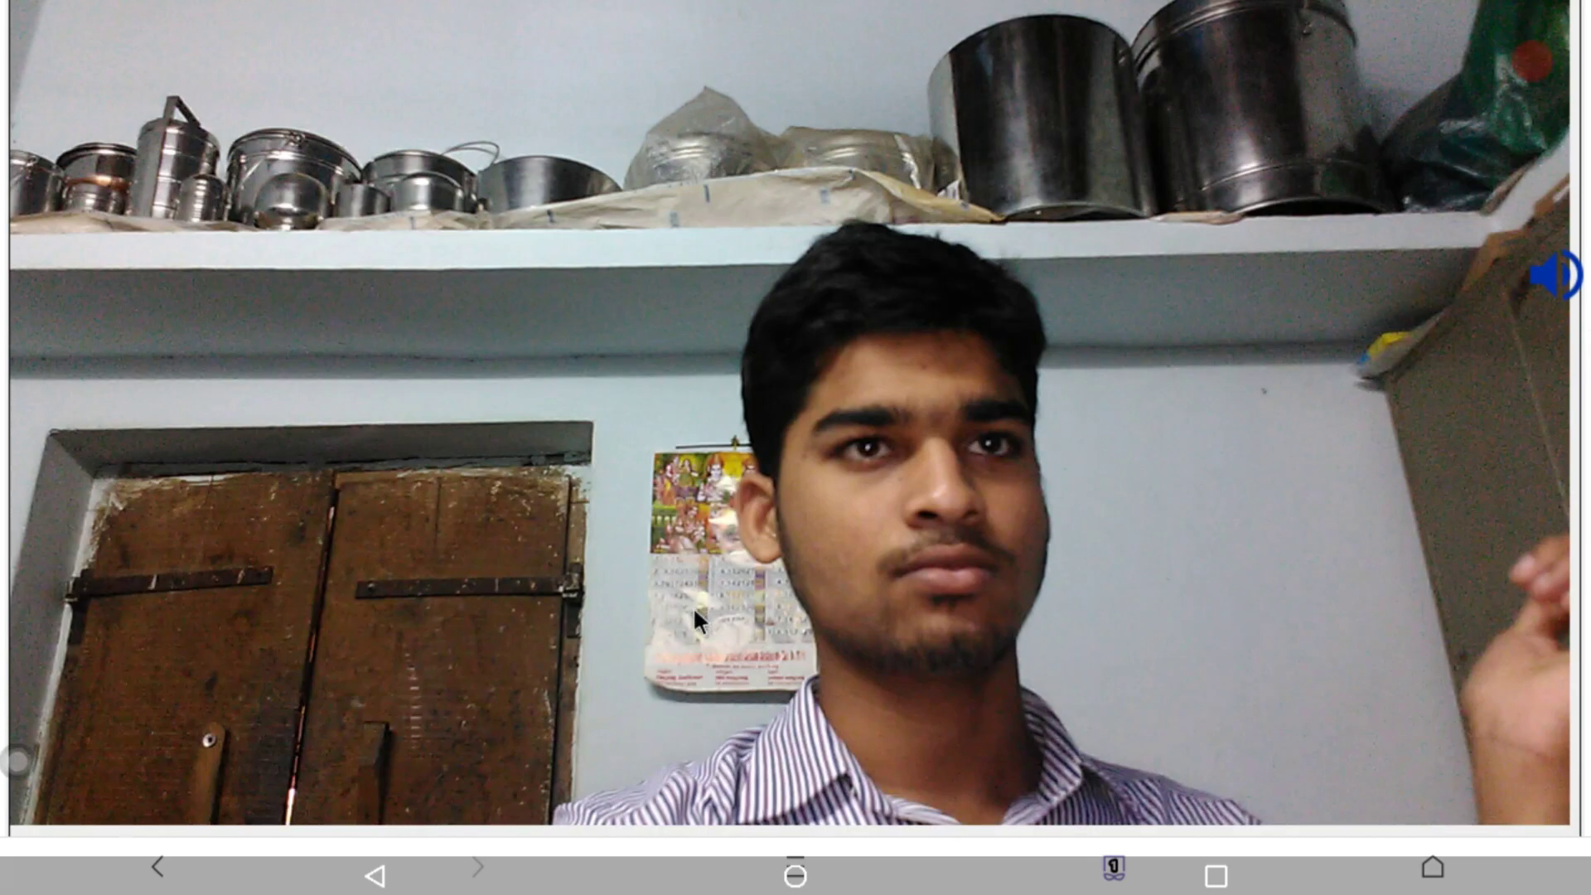
{"action": "scroll", "coordinate": [680, 381], "scroll_direction": "up", "scroll_amount": 1}
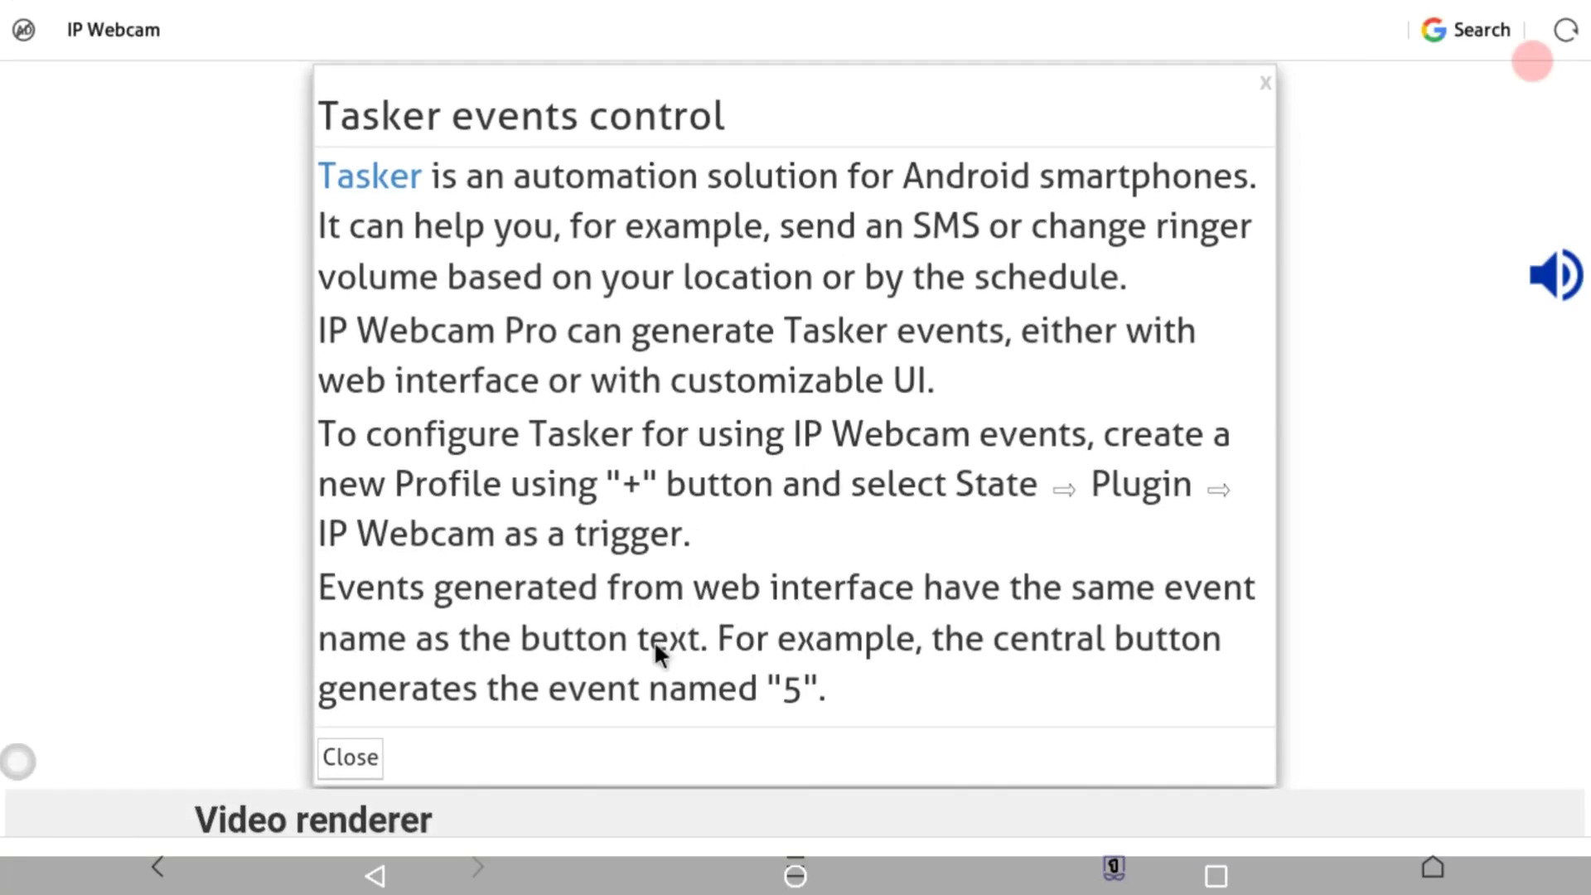
{"action": "scroll", "coordinate": [644, 580], "scroll_direction": "down", "scroll_amount": 1}
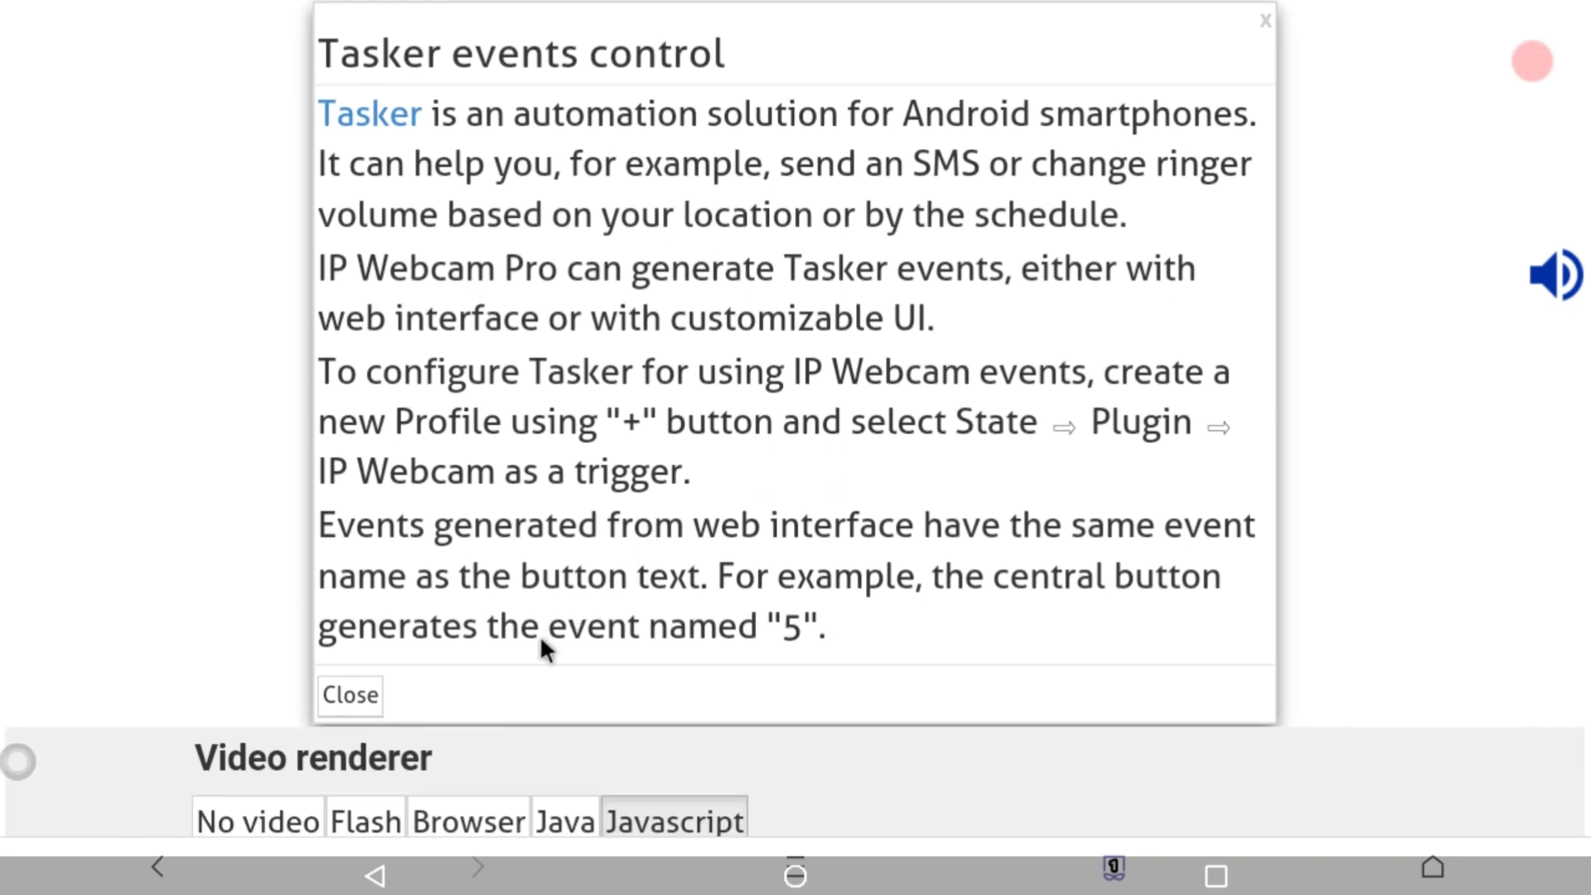
{"action": "scroll", "coordinate": [513, 513], "scroll_direction": "down", "scroll_amount": 1}
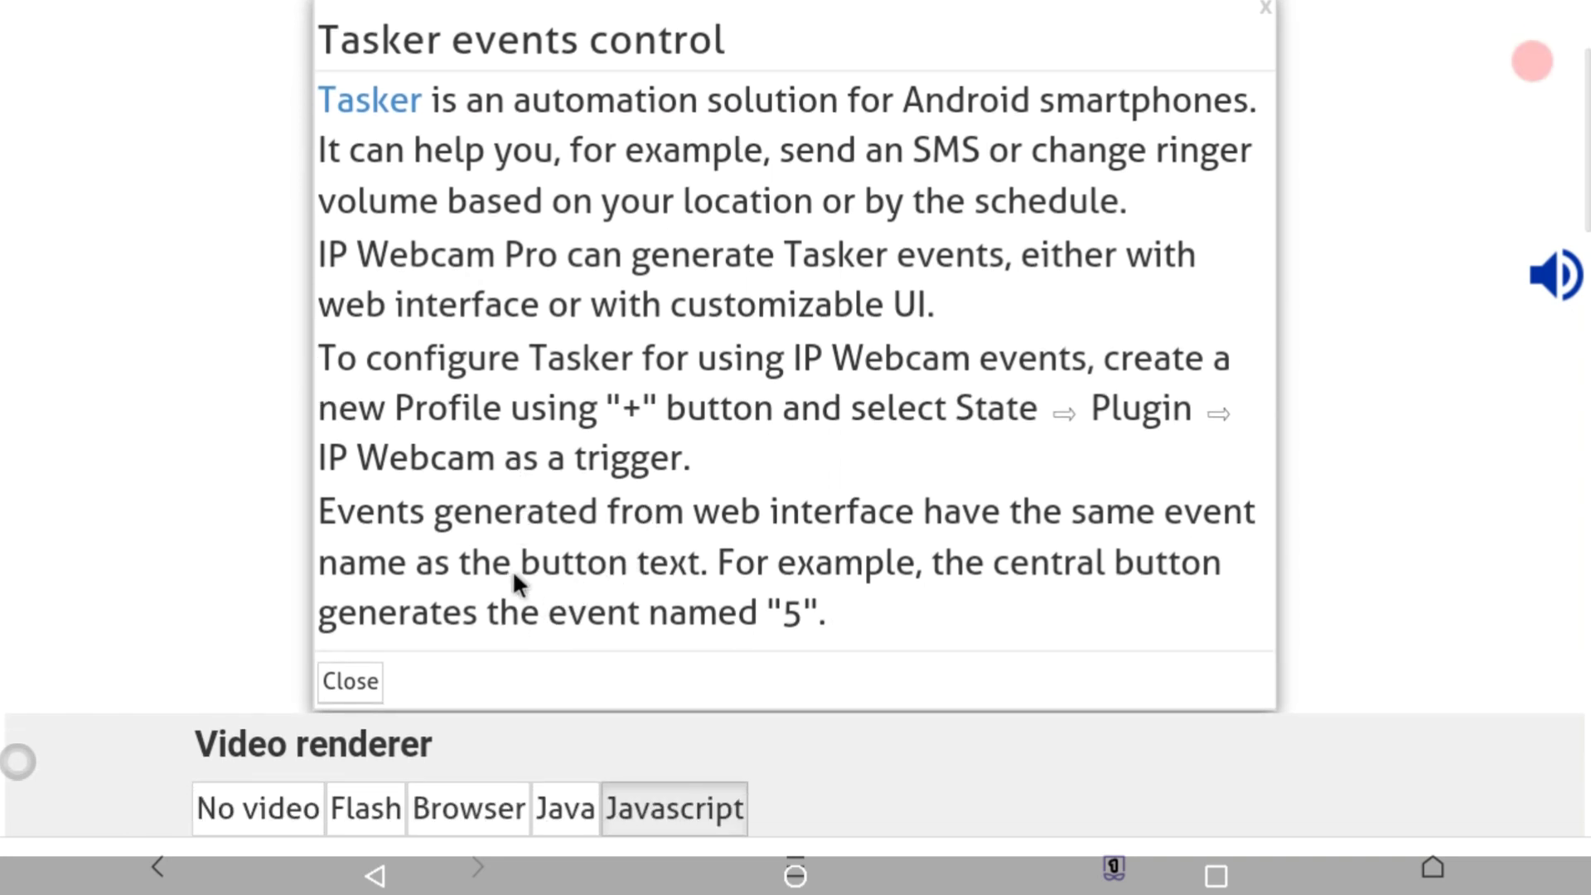
{"action": "scroll", "coordinate": [518, 480], "scroll_direction": "down", "scroll_amount": 1}
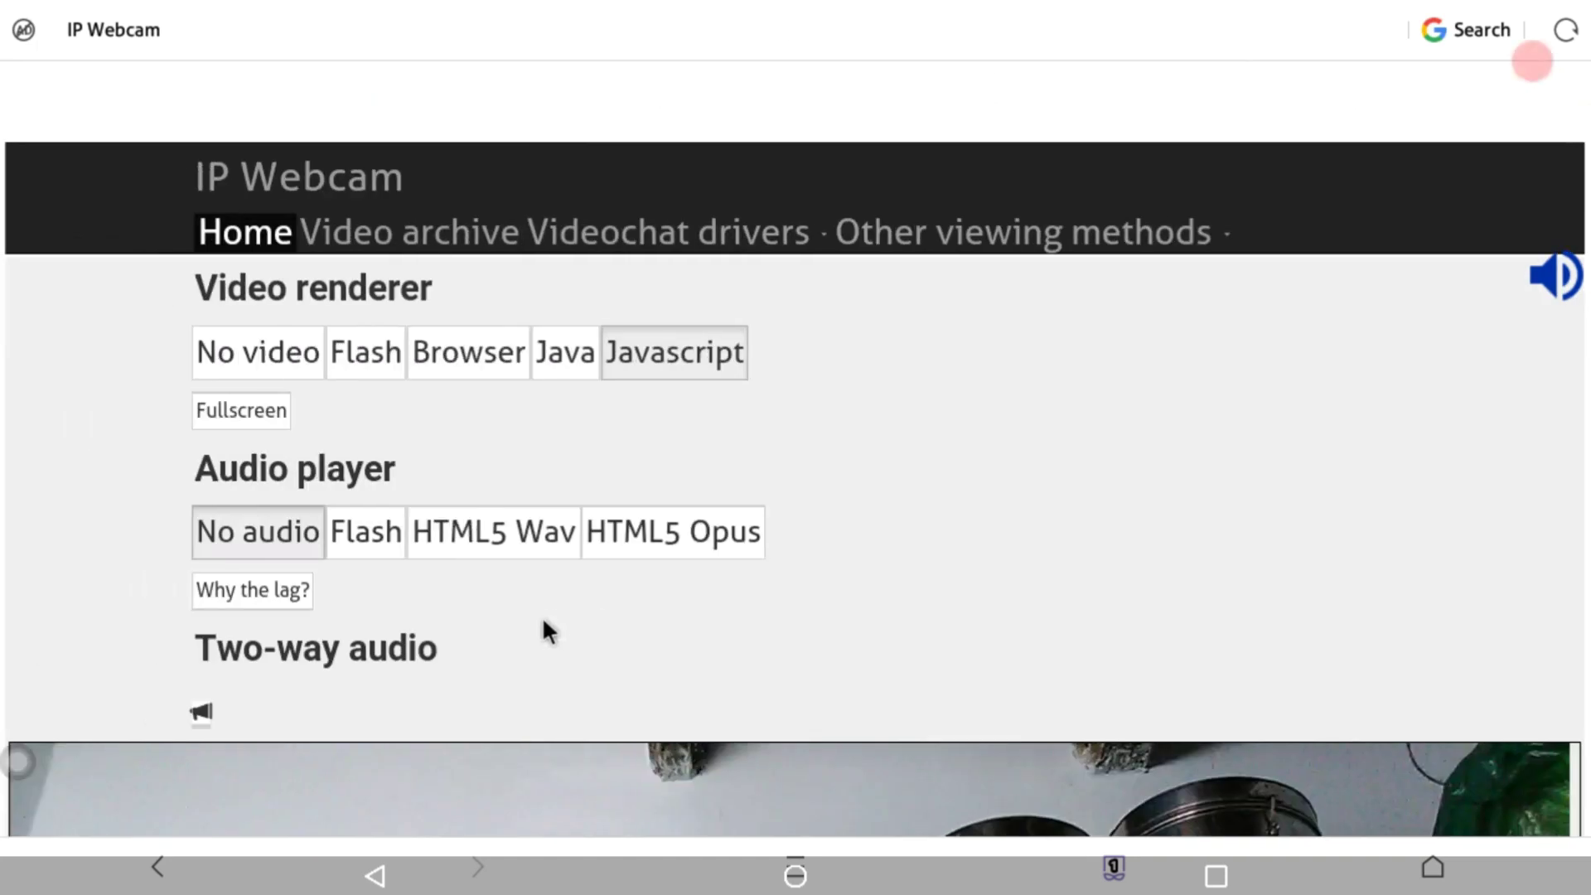
Step: Open the sensor graph in the Motion detection section of the camera page
{"action": "scroll", "coordinate": [496, 426], "scroll_direction": "down", "scroll_amount": 7}
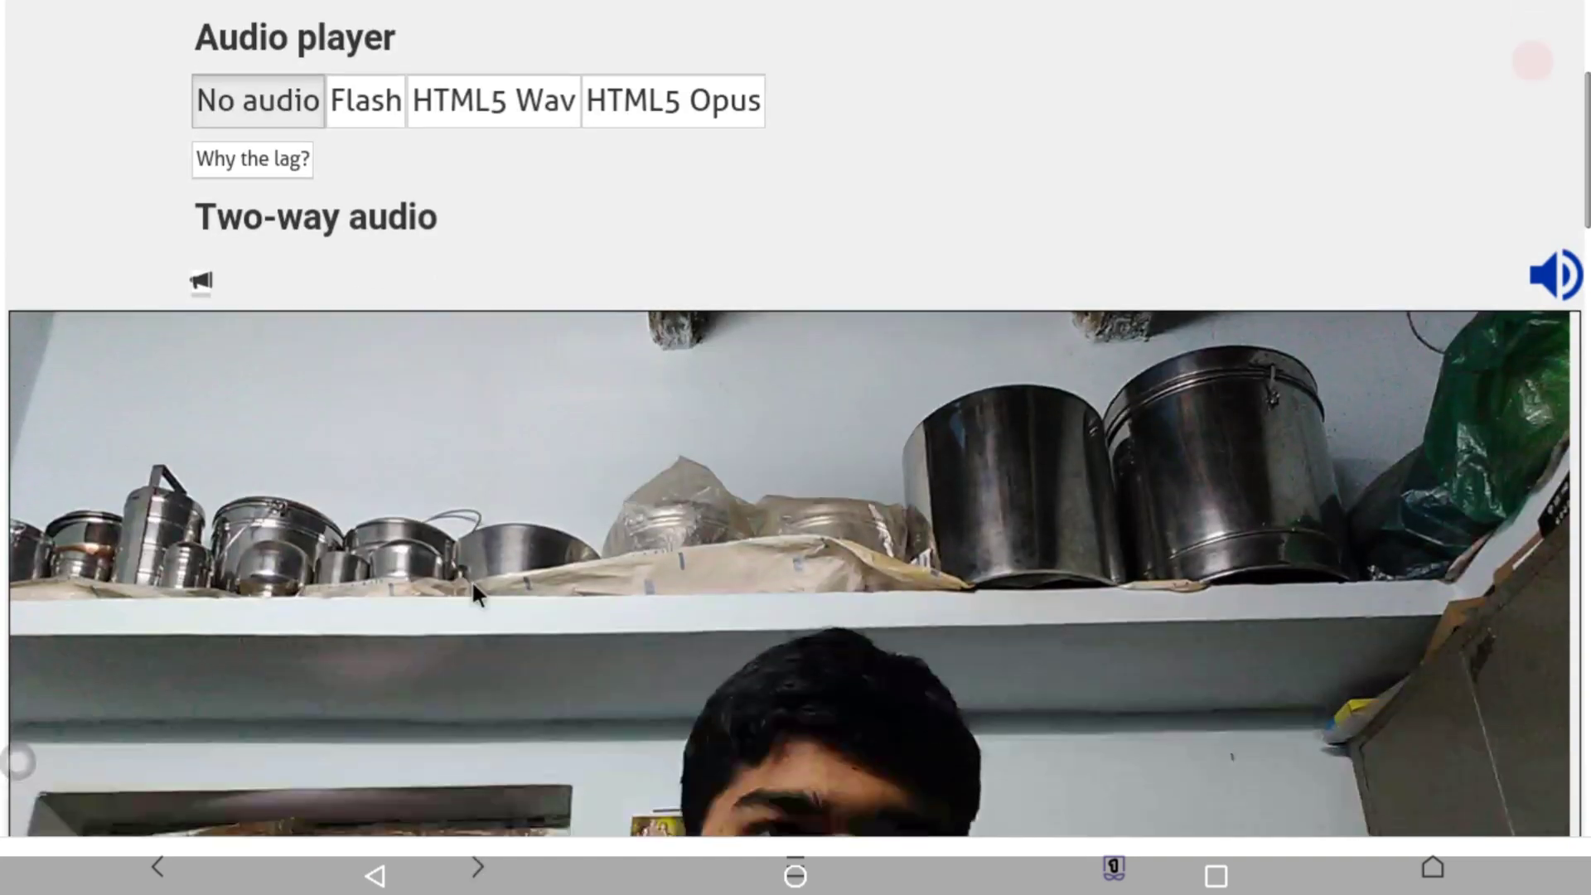
{"action": "scroll", "coordinate": [469, 389], "scroll_direction": "down", "scroll_amount": 5}
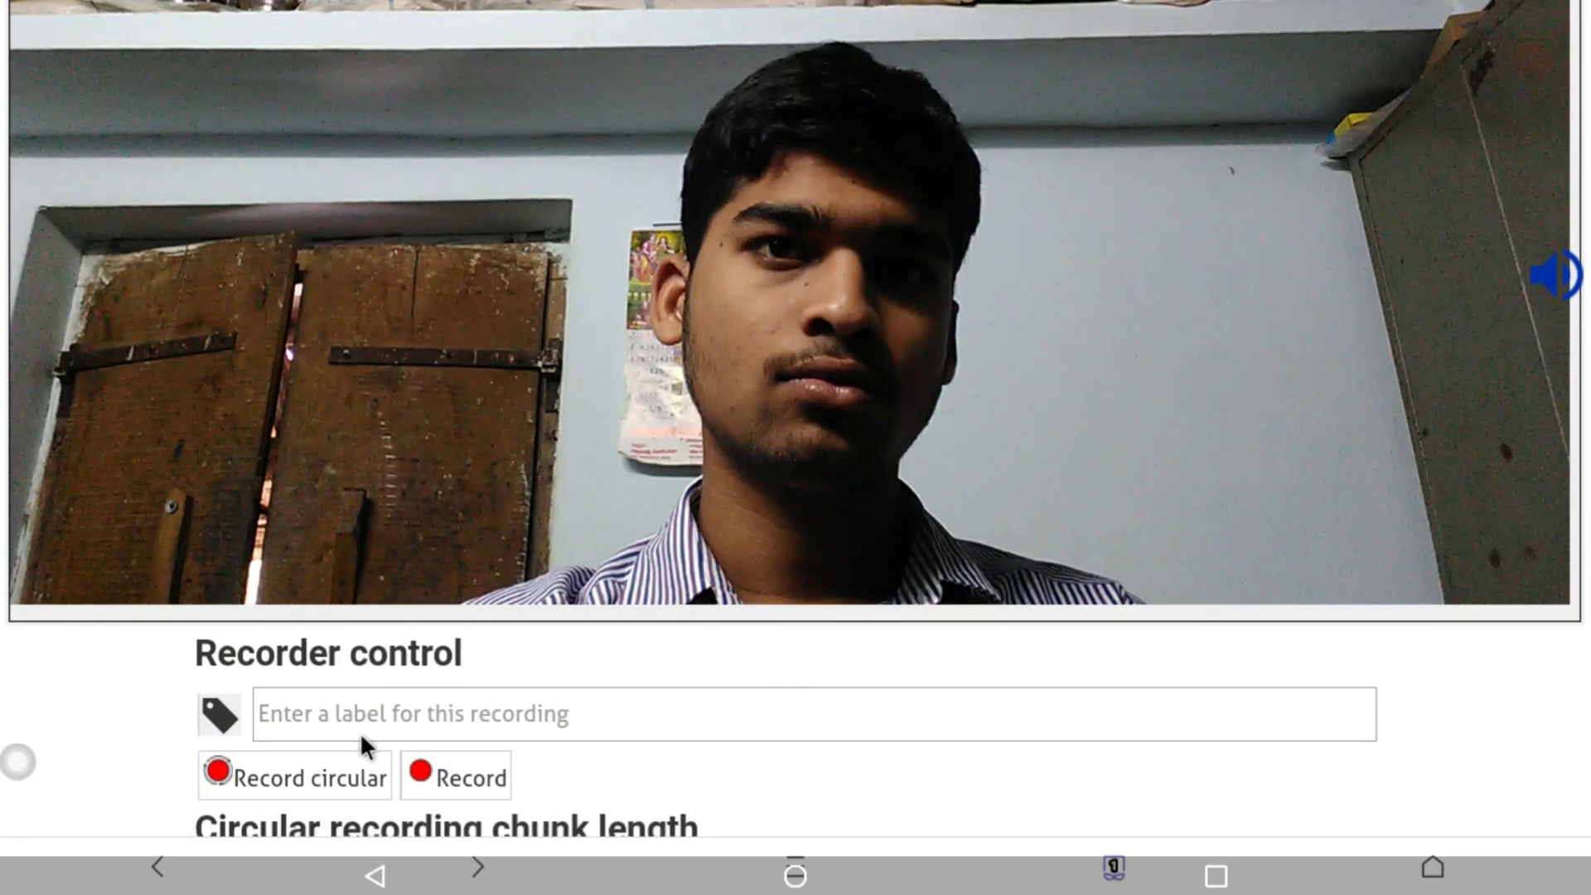
{"action": "scroll", "coordinate": [360, 732], "scroll_direction": "down", "scroll_amount": 2}
{"action": "scroll", "coordinate": [365, 614], "scroll_direction": "down", "scroll_amount": 8}
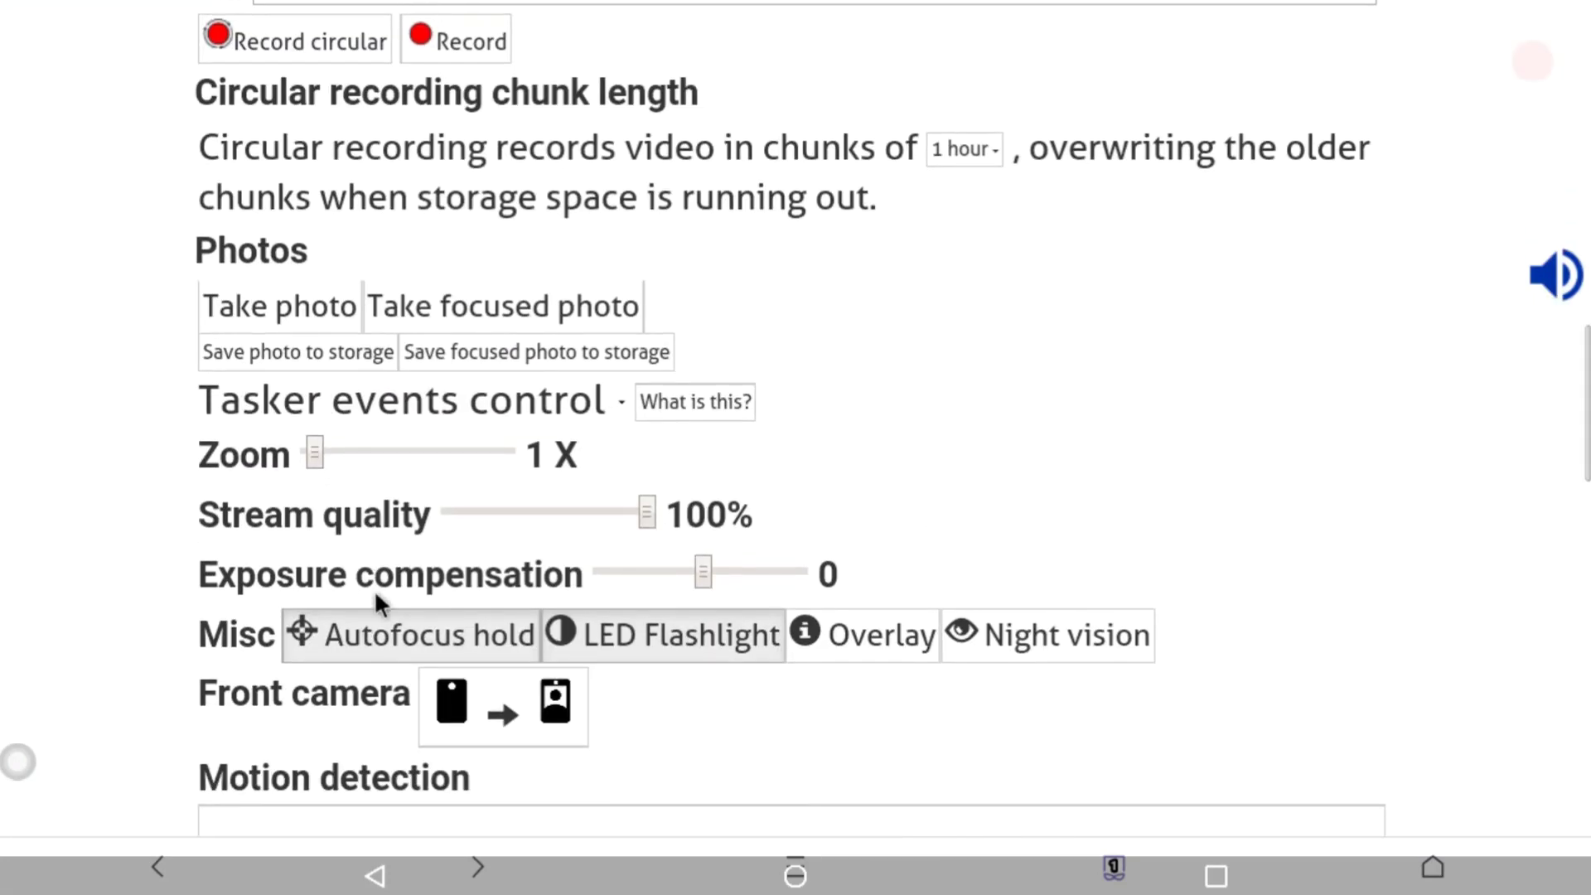
{"action": "scroll", "coordinate": [372, 372], "scroll_direction": "down", "scroll_amount": 3}
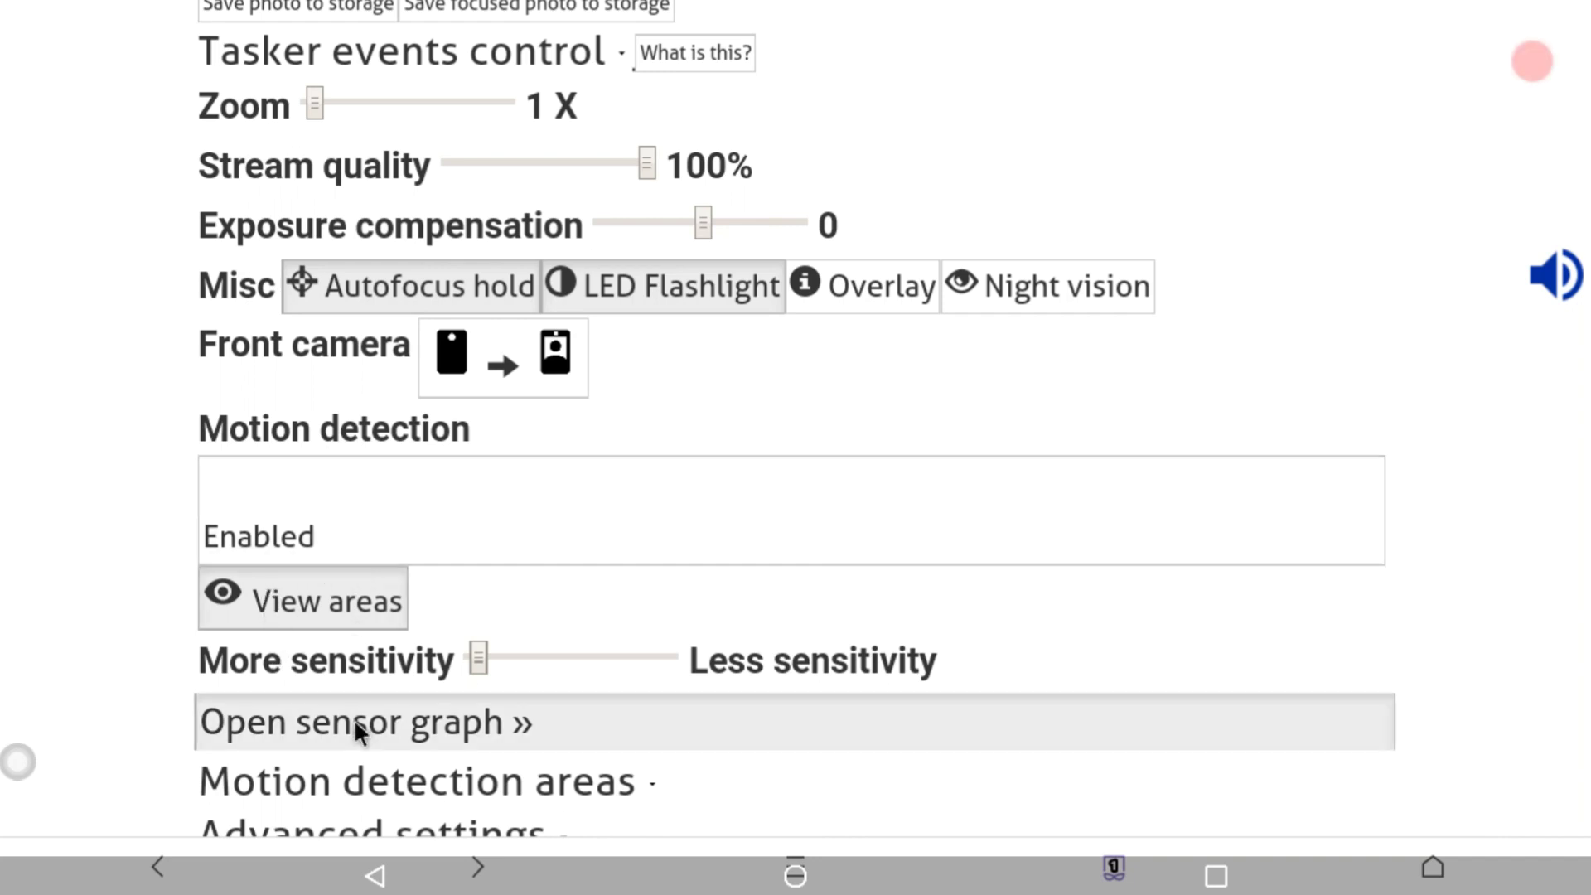
{"action": "left_click", "coordinate": [353, 718]}
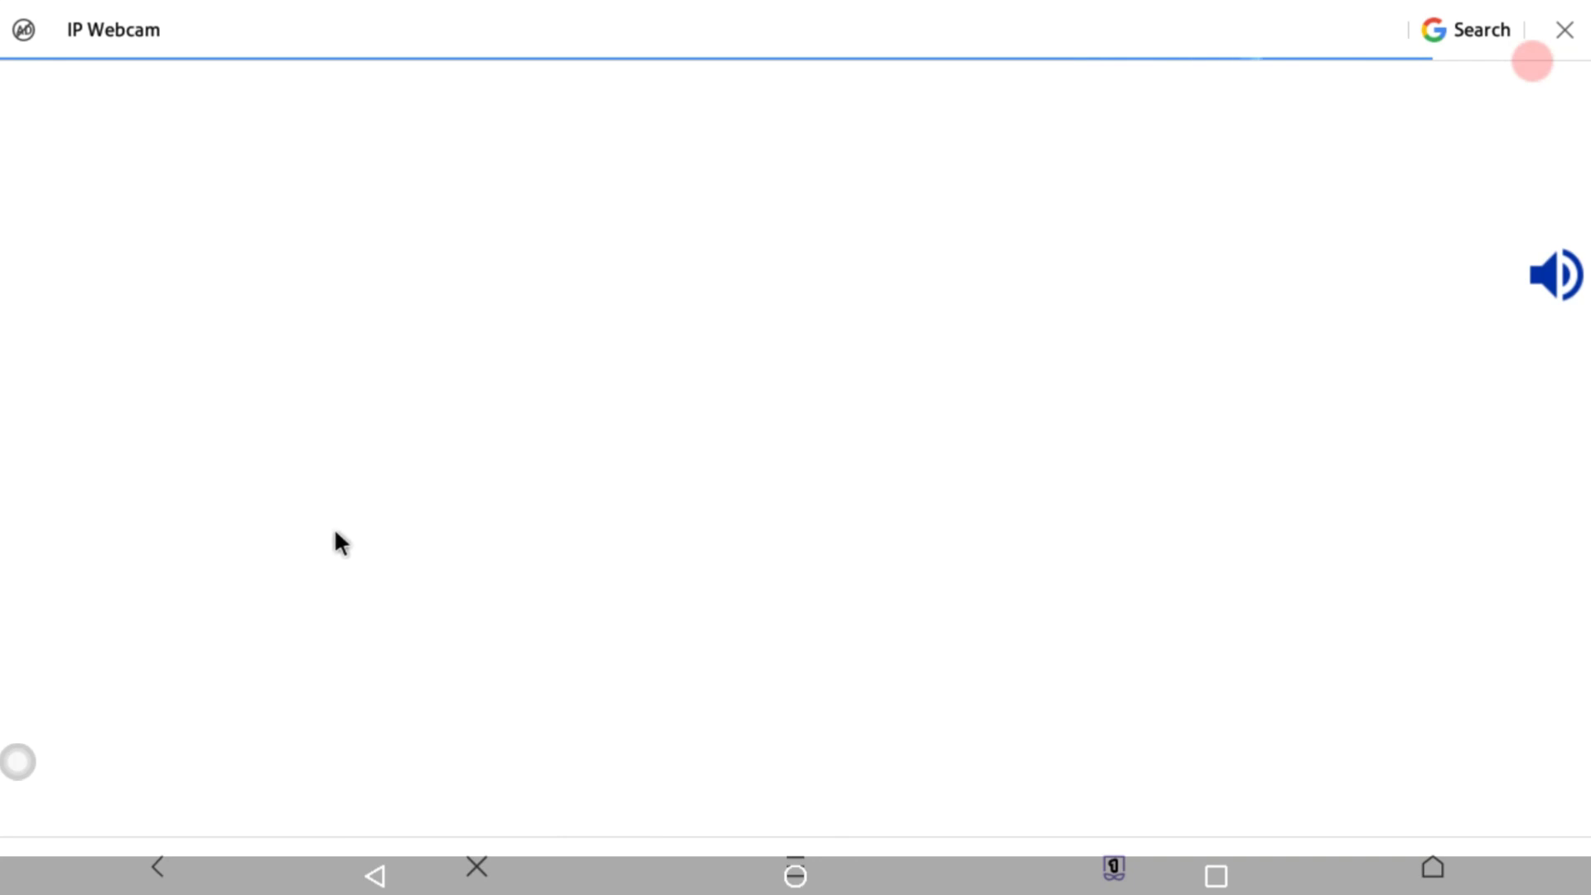
Step: Examine the advanced camera settings, from night vision gain and exposure through resolution, flash and focus modes to the white balance lock
{"action": "scroll", "coordinate": [297, 701], "scroll_direction": "down", "scroll_amount": 5}
{"action": "scroll", "coordinate": [290, 469], "scroll_direction": "down", "scroll_amount": 1}
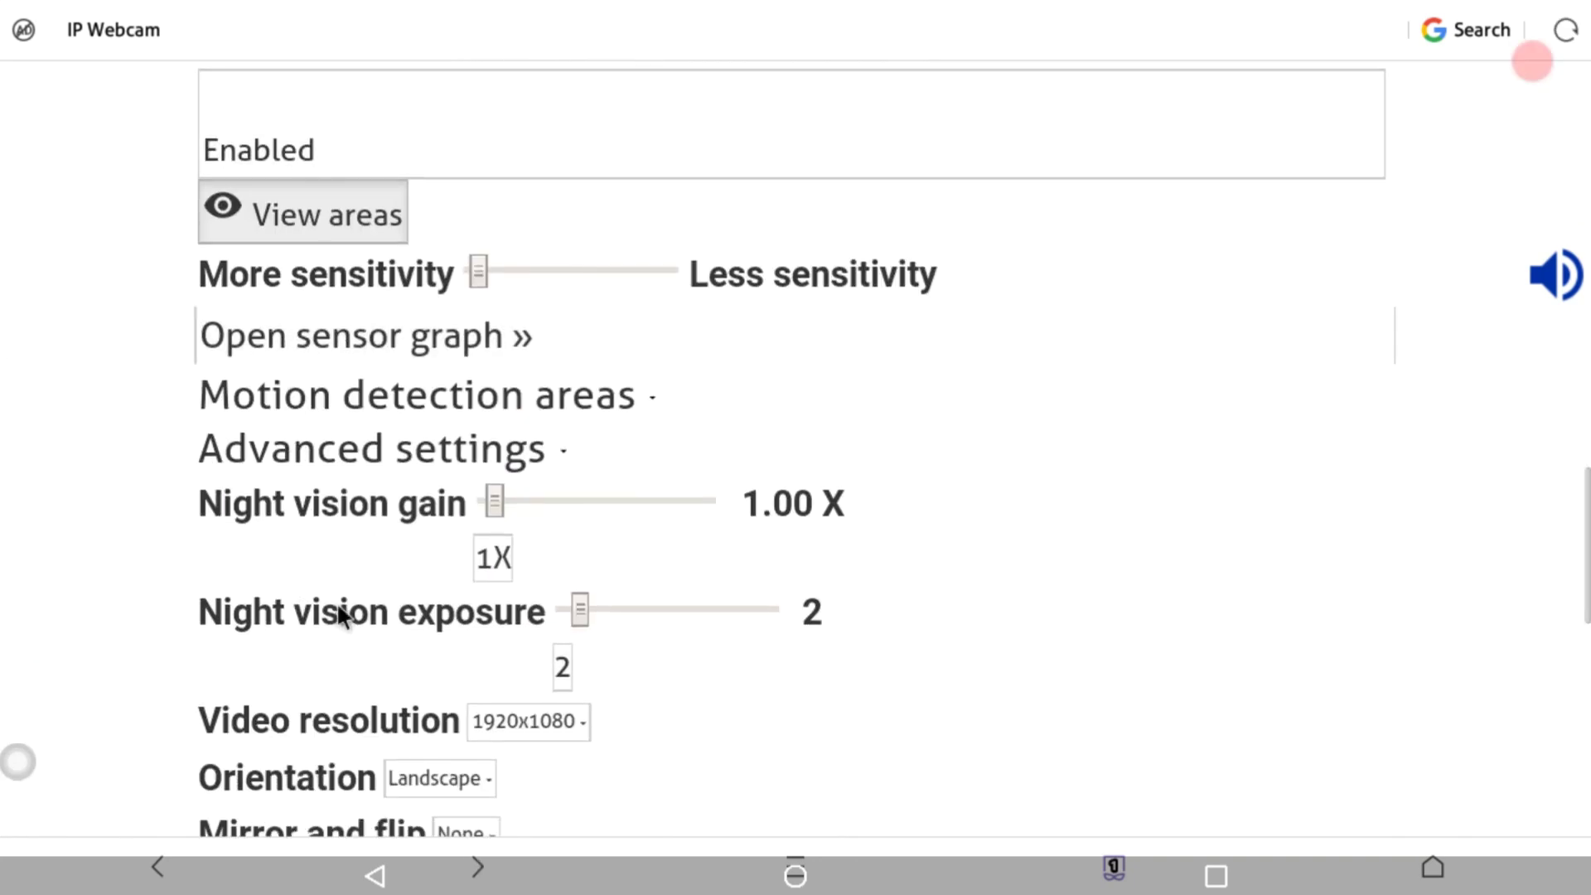
{"action": "scroll", "coordinate": [596, 701], "scroll_direction": "down", "scroll_amount": 4}
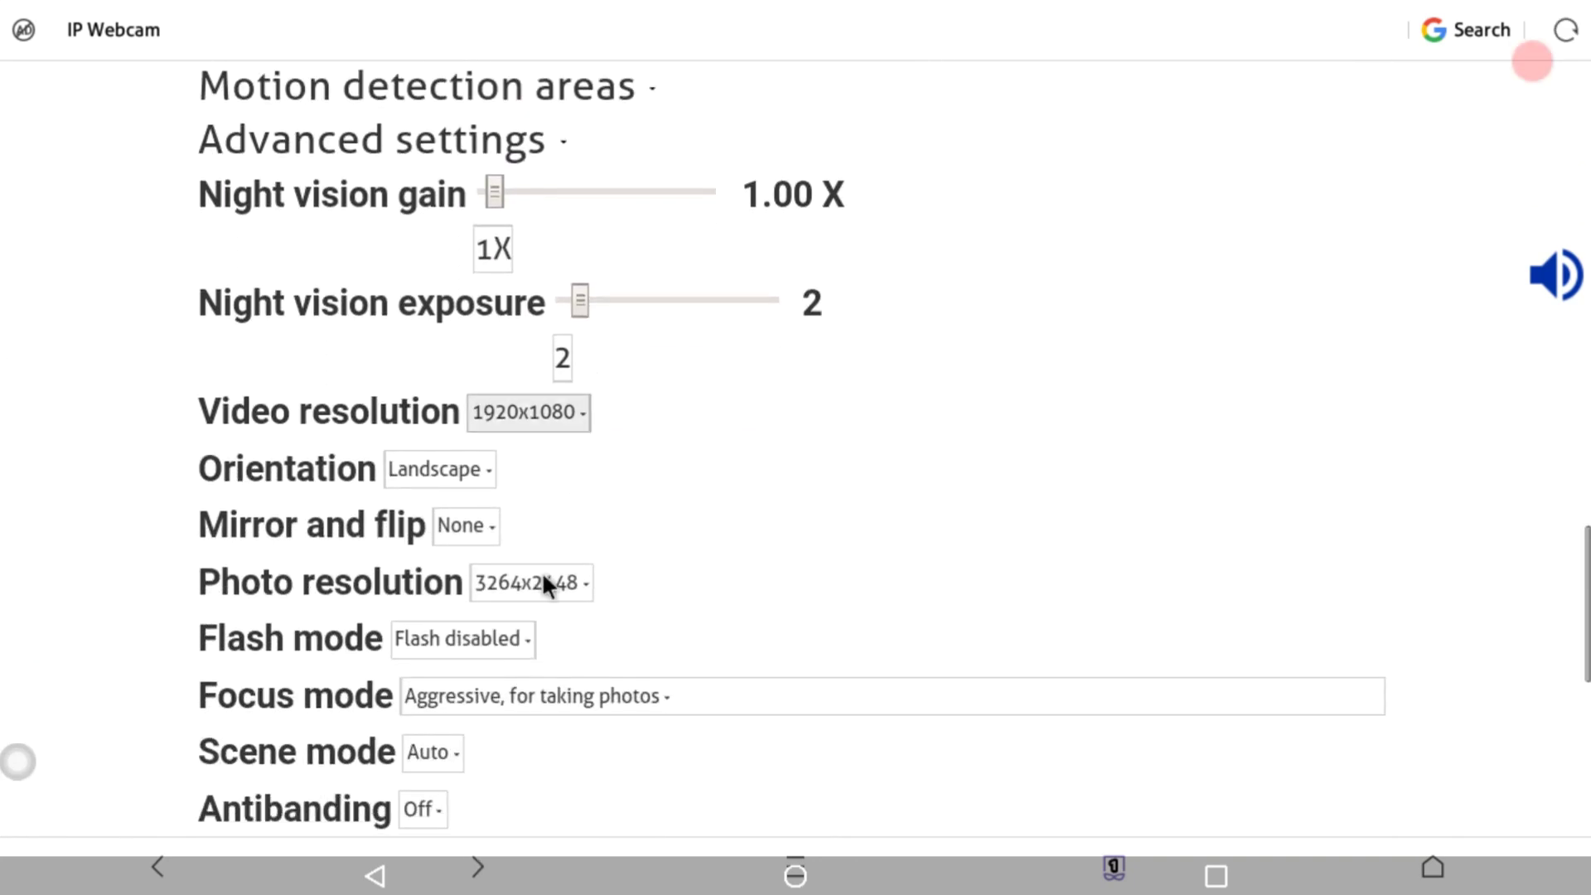
{"action": "left_click_drag", "start_coordinate": [477, 497], "coordinate": [494, 346]}
{"action": "left_click_drag", "start_coordinate": [519, 726], "coordinate": [547, 418]}
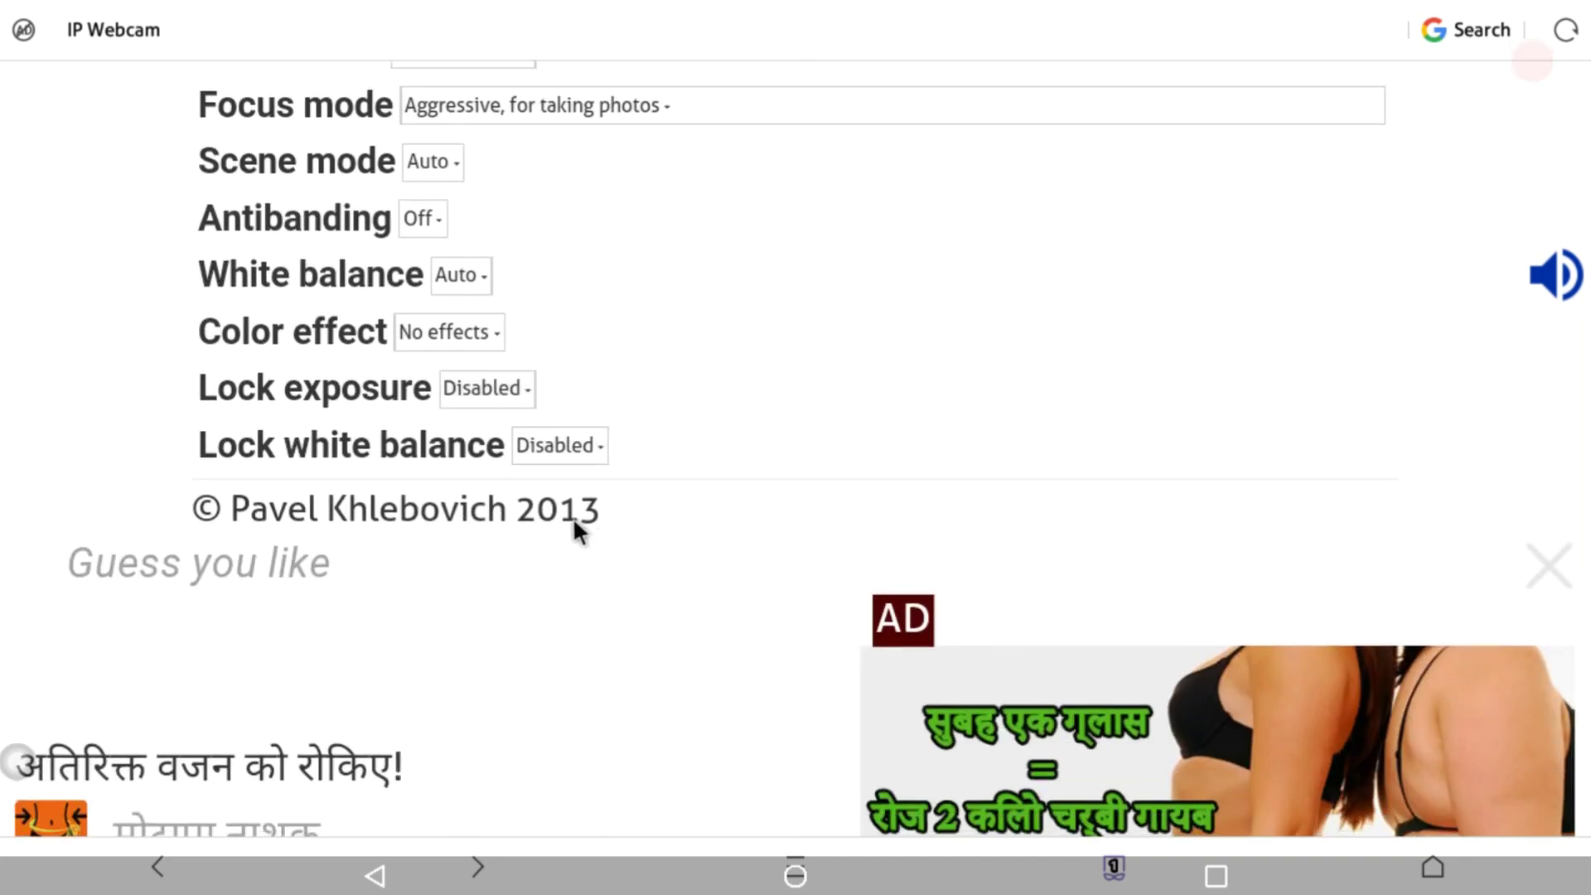
{"action": "left_click_drag", "start_coordinate": [489, 469], "coordinate": [476, 568]}
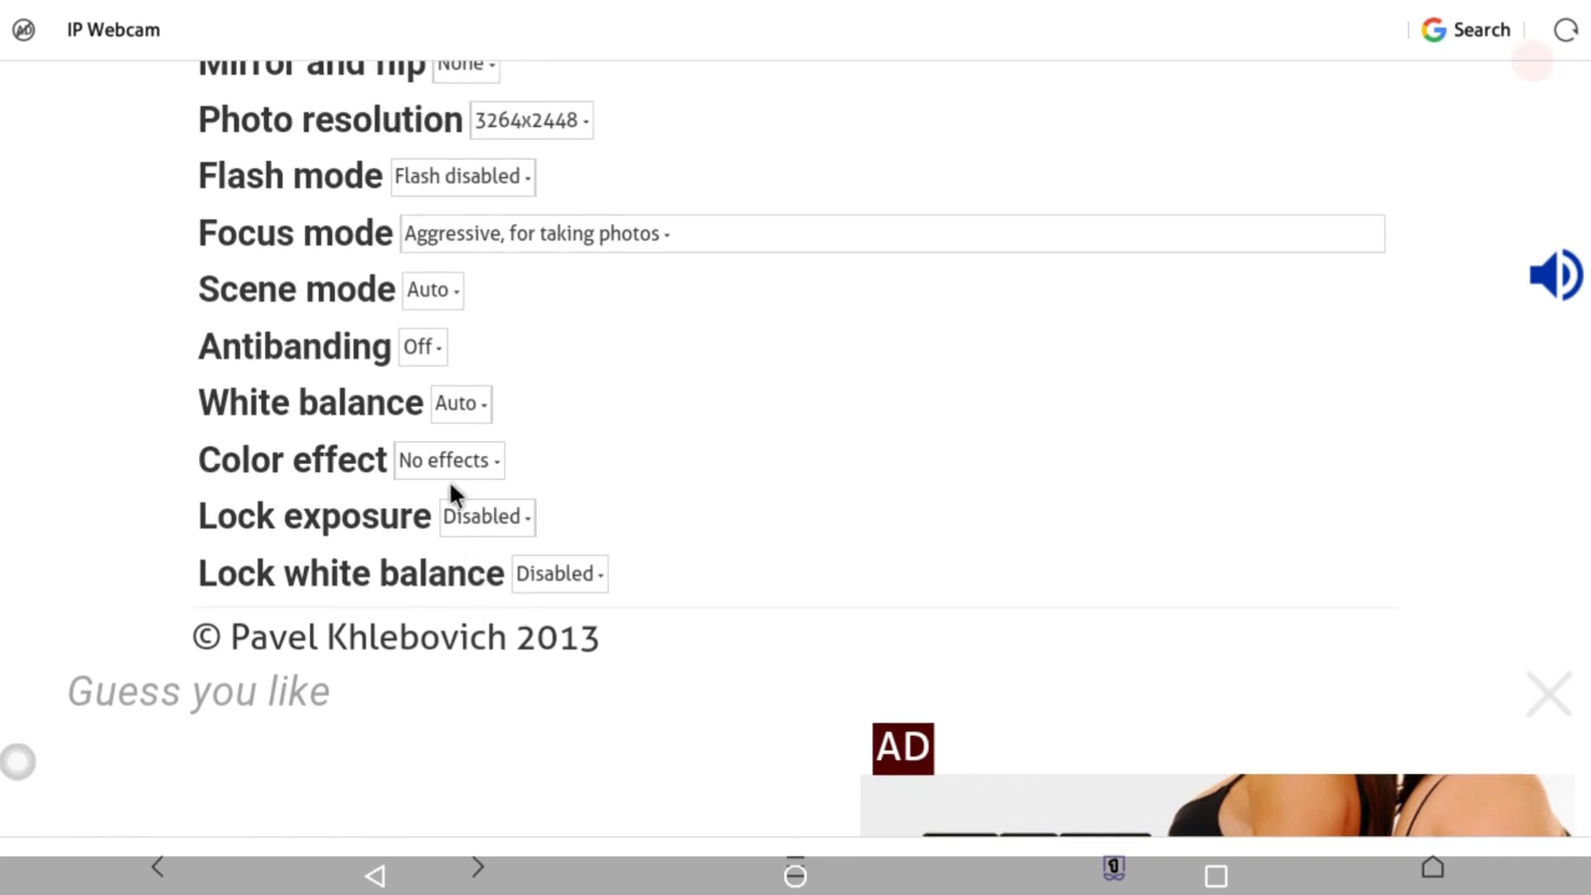
{"action": "left_click_drag", "start_coordinate": [450, 490], "coordinate": [461, 604]}
{"action": "left_click_drag", "start_coordinate": [432, 499], "coordinate": [465, 746]}
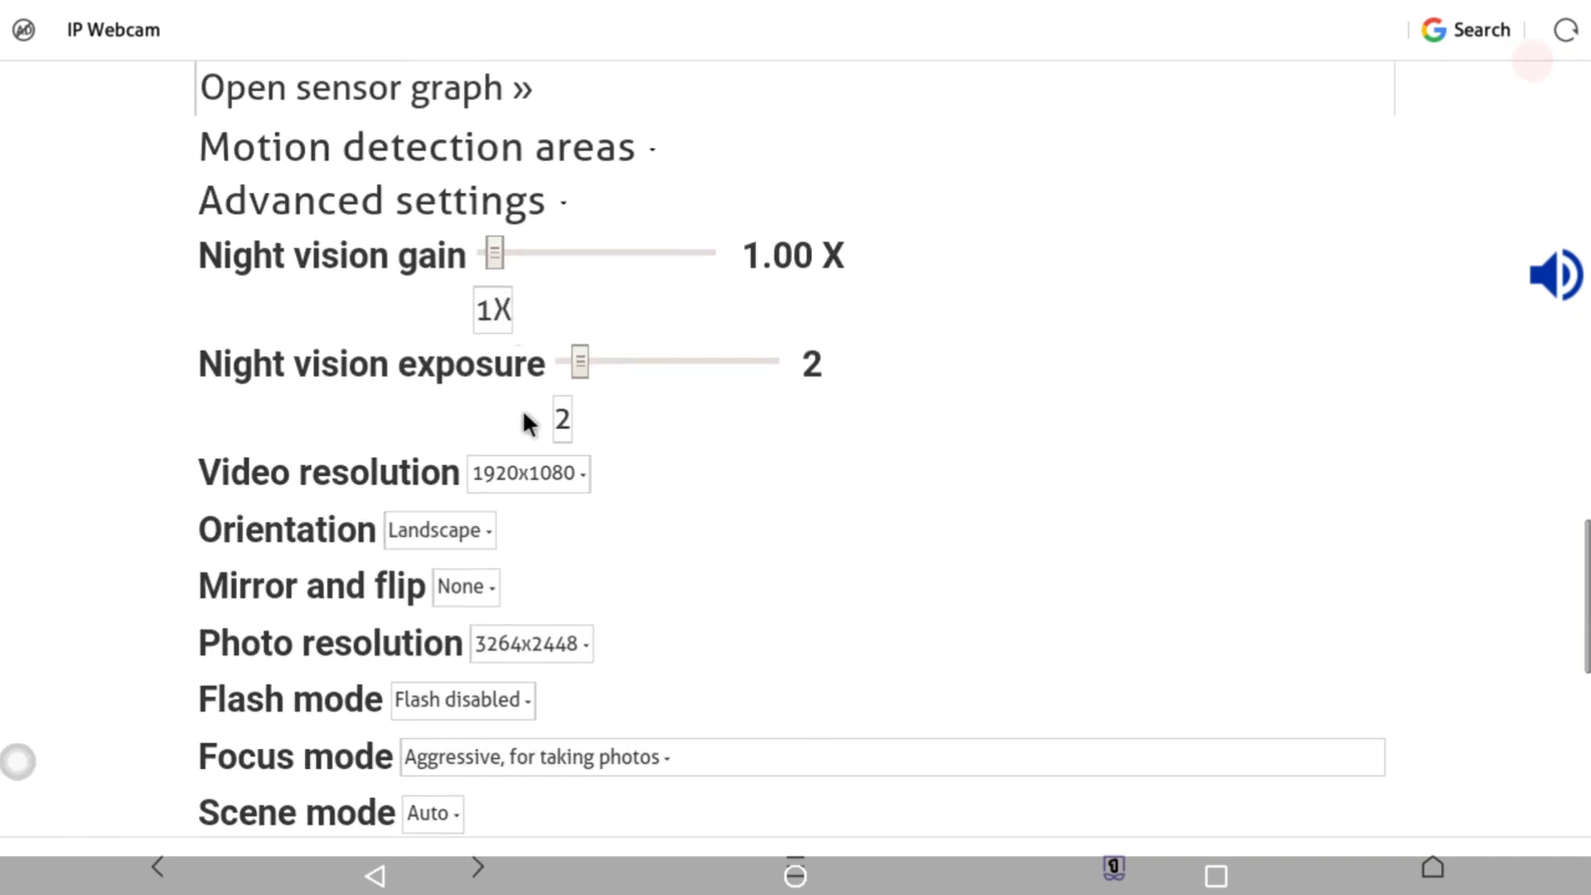